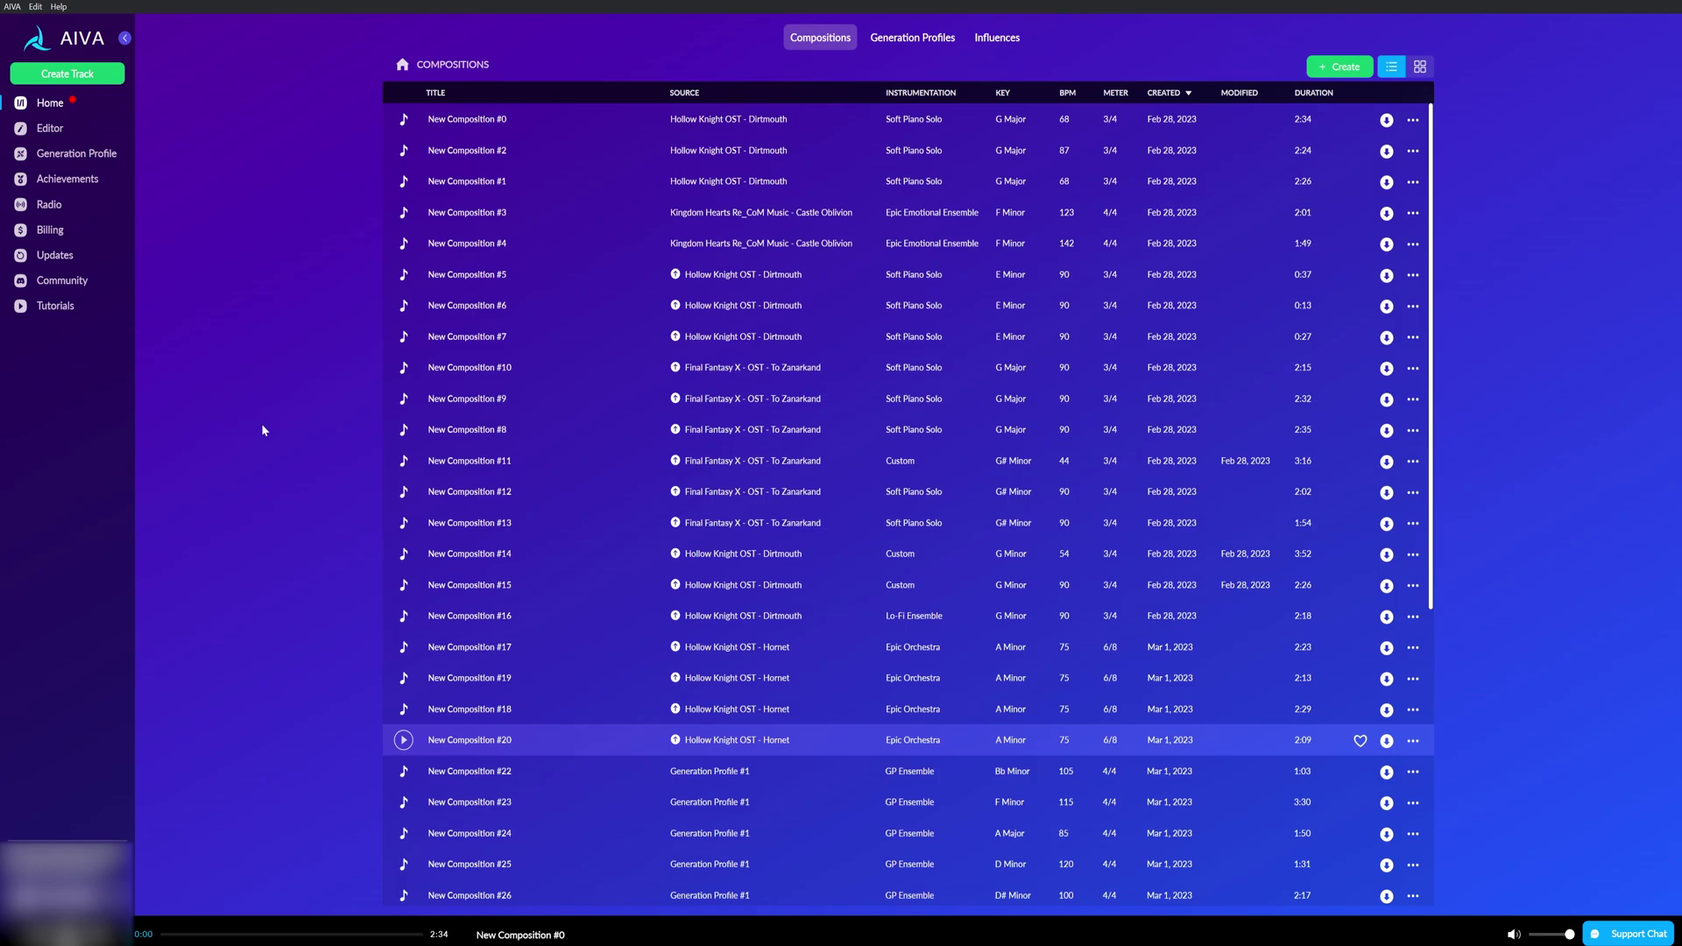
# Start a new track, browse profile pages 2 and 3, then switch to Influences
pyautogui.moveTo(1436, 294); pyautogui.dragTo(1493, 274)
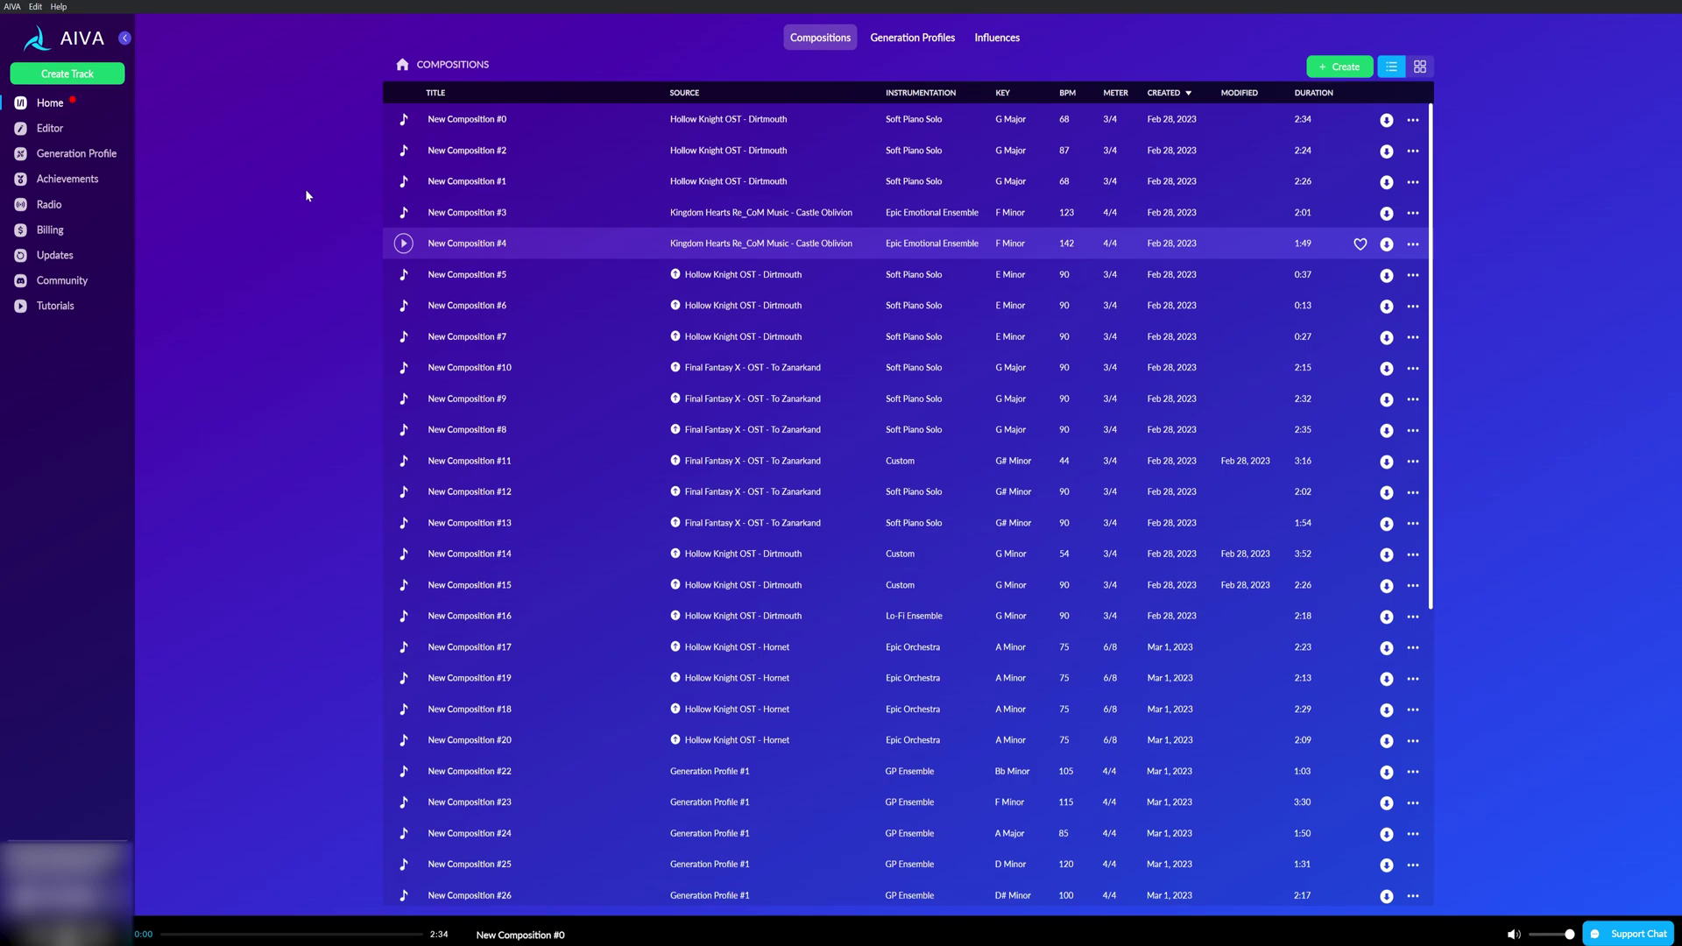
pyautogui.click(101, 76)
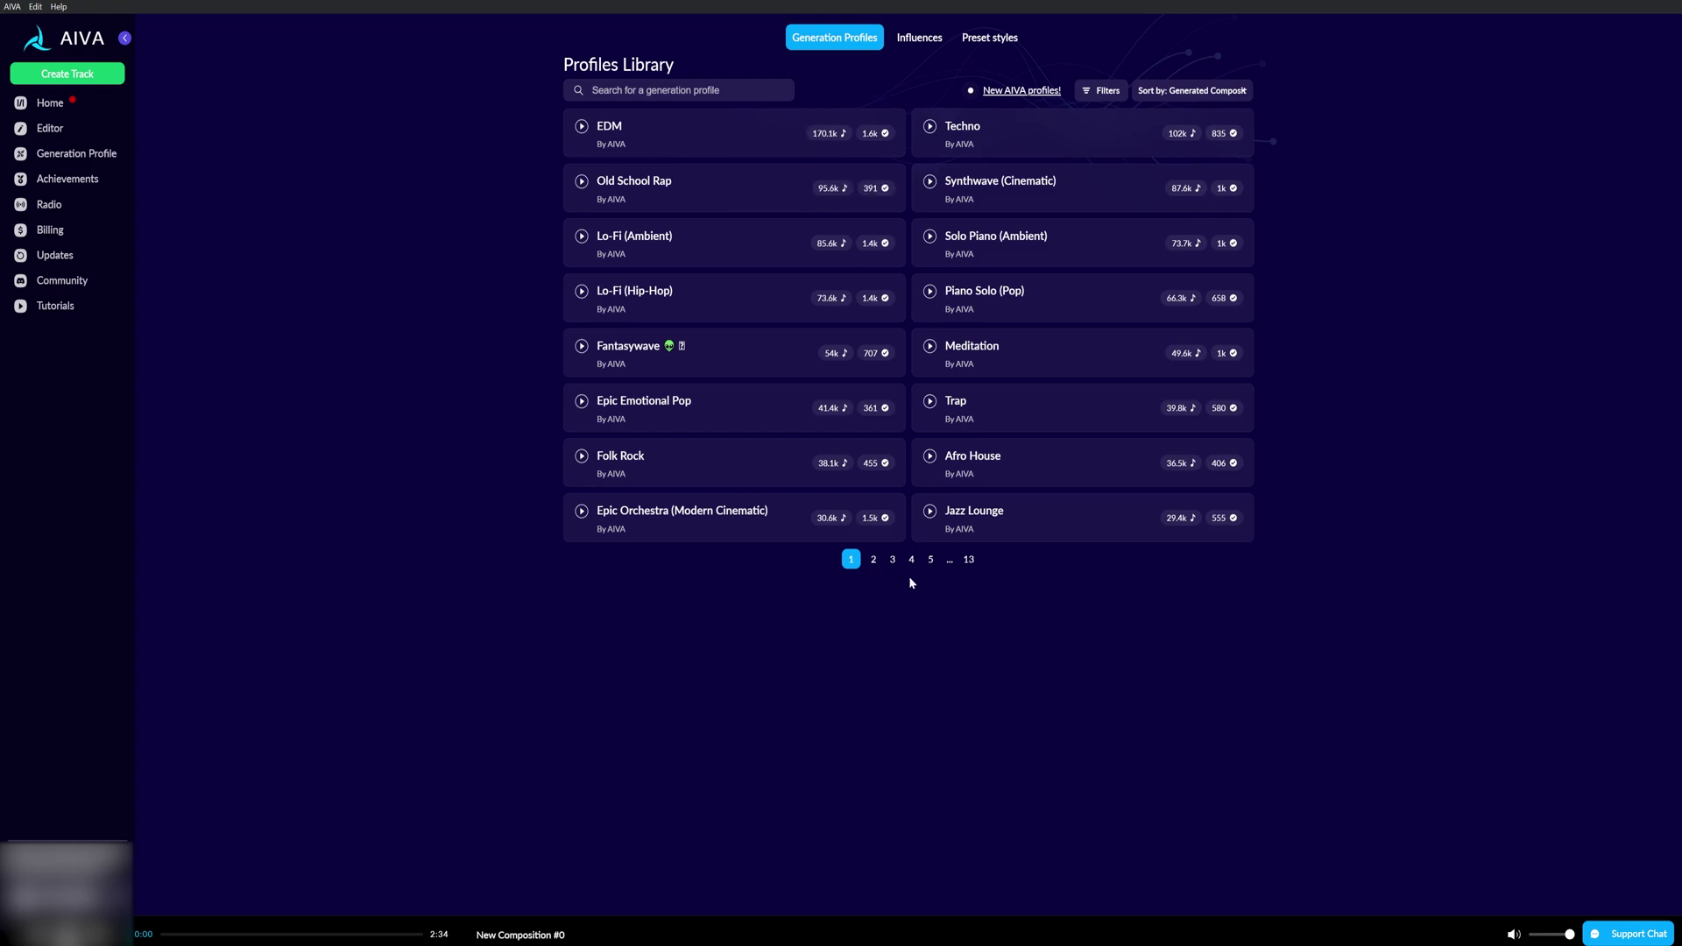
pyautogui.click(874, 561)
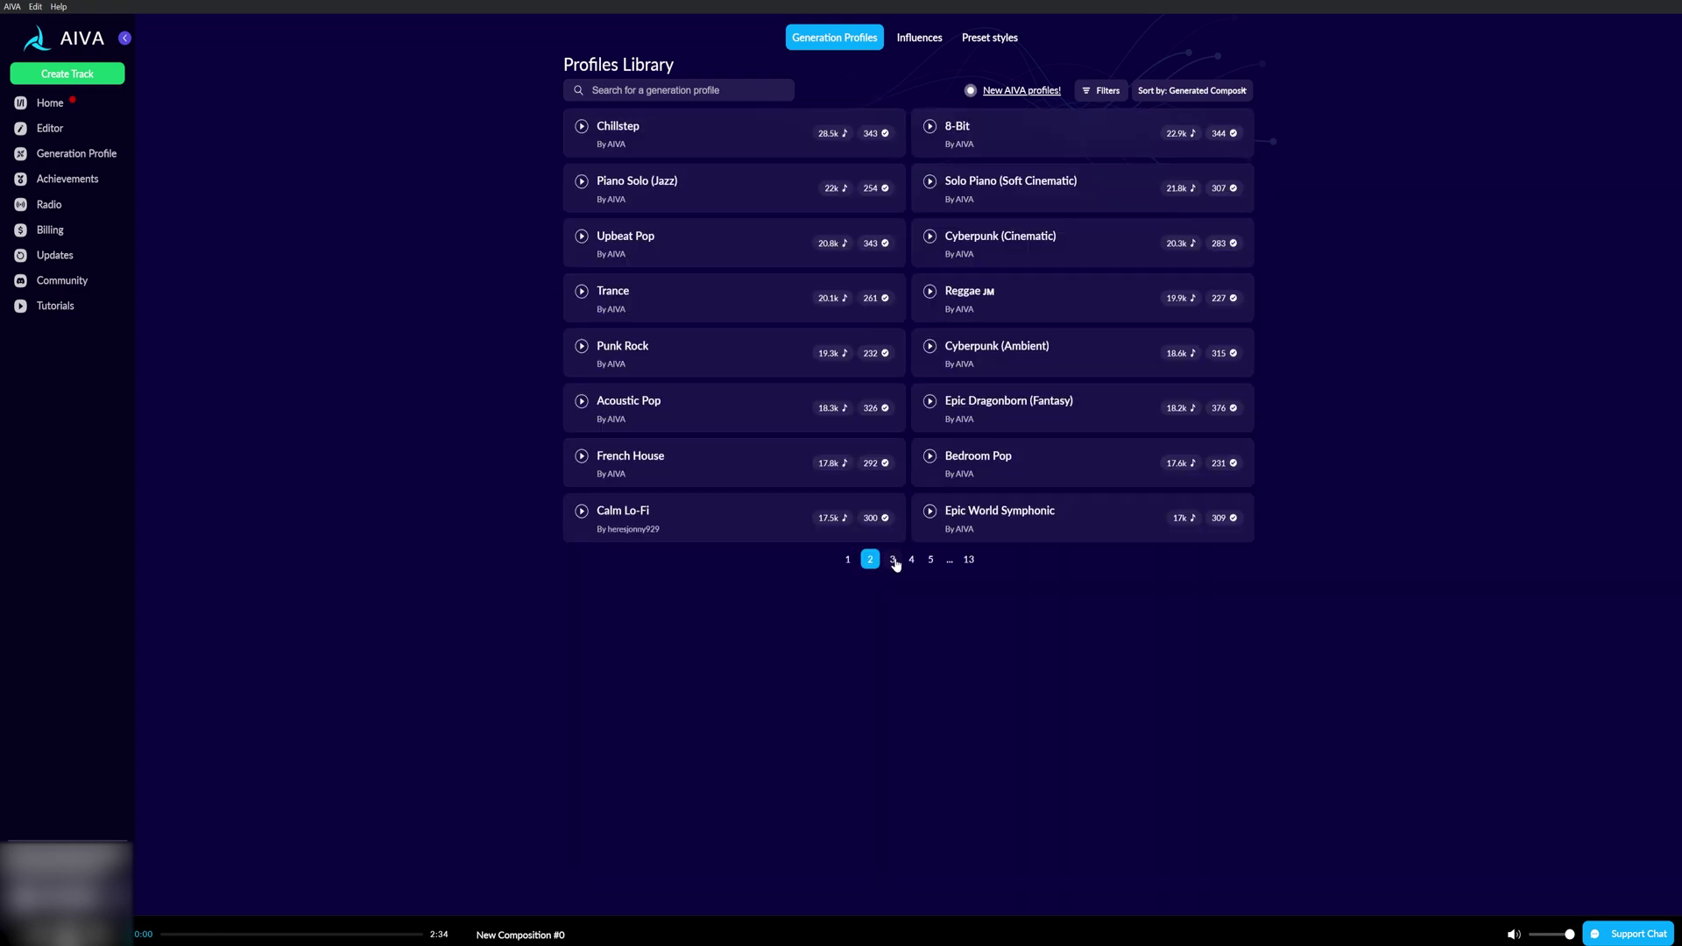
pyautogui.click(892, 560)
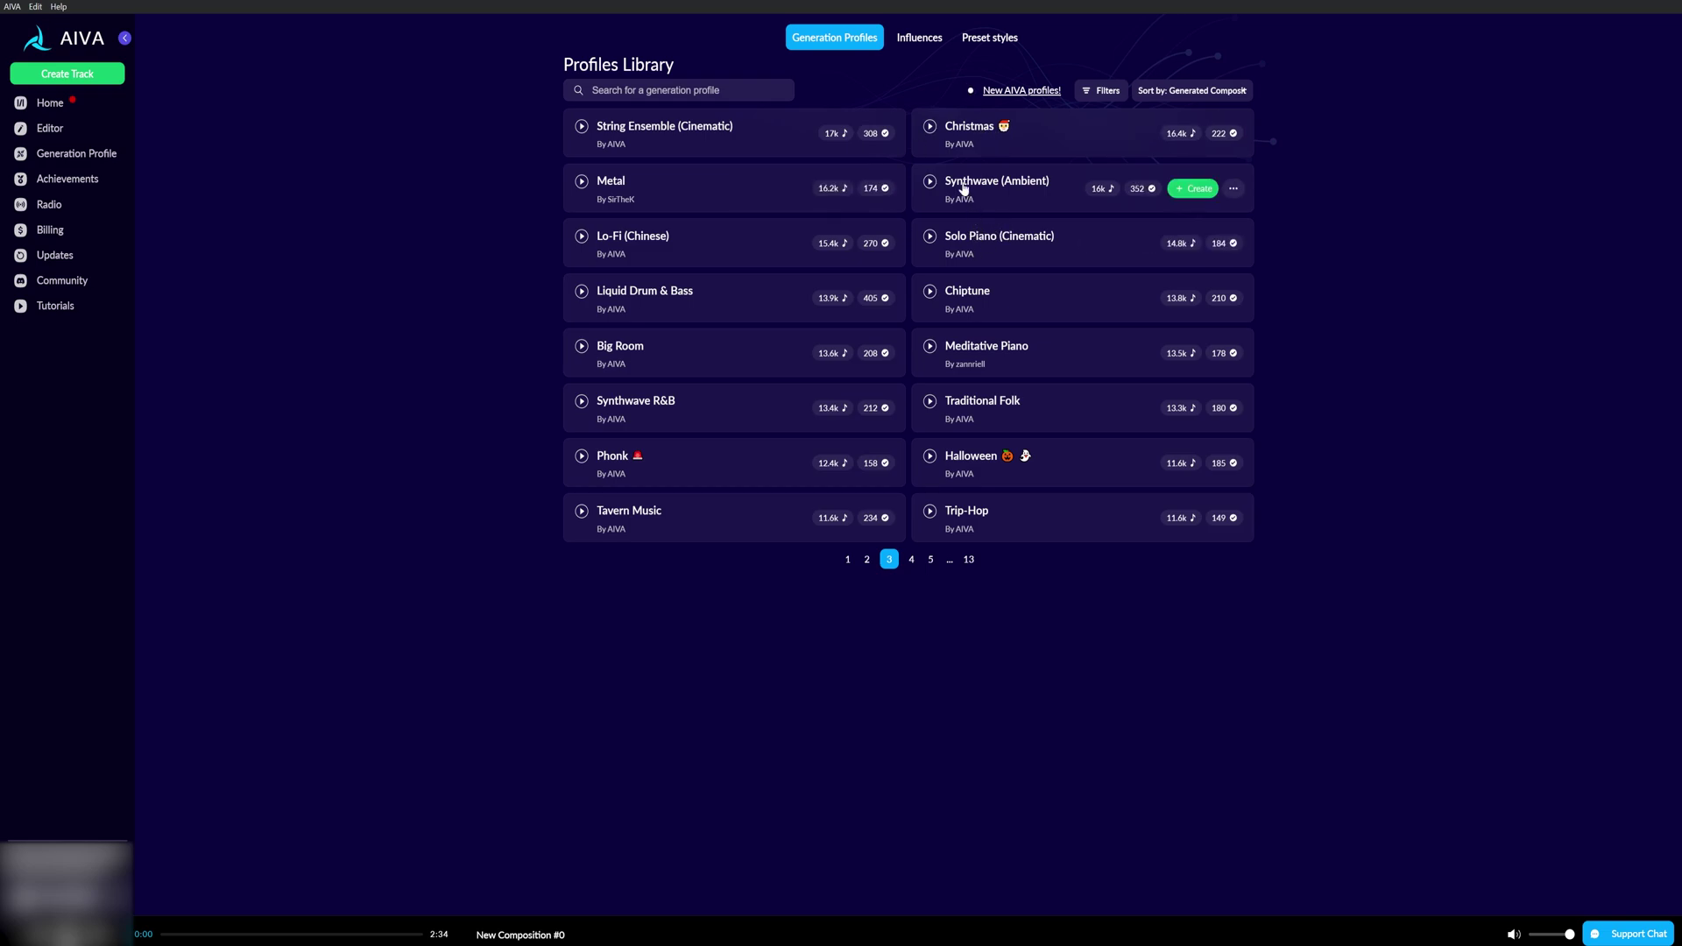
pyautogui.click(930, 45)
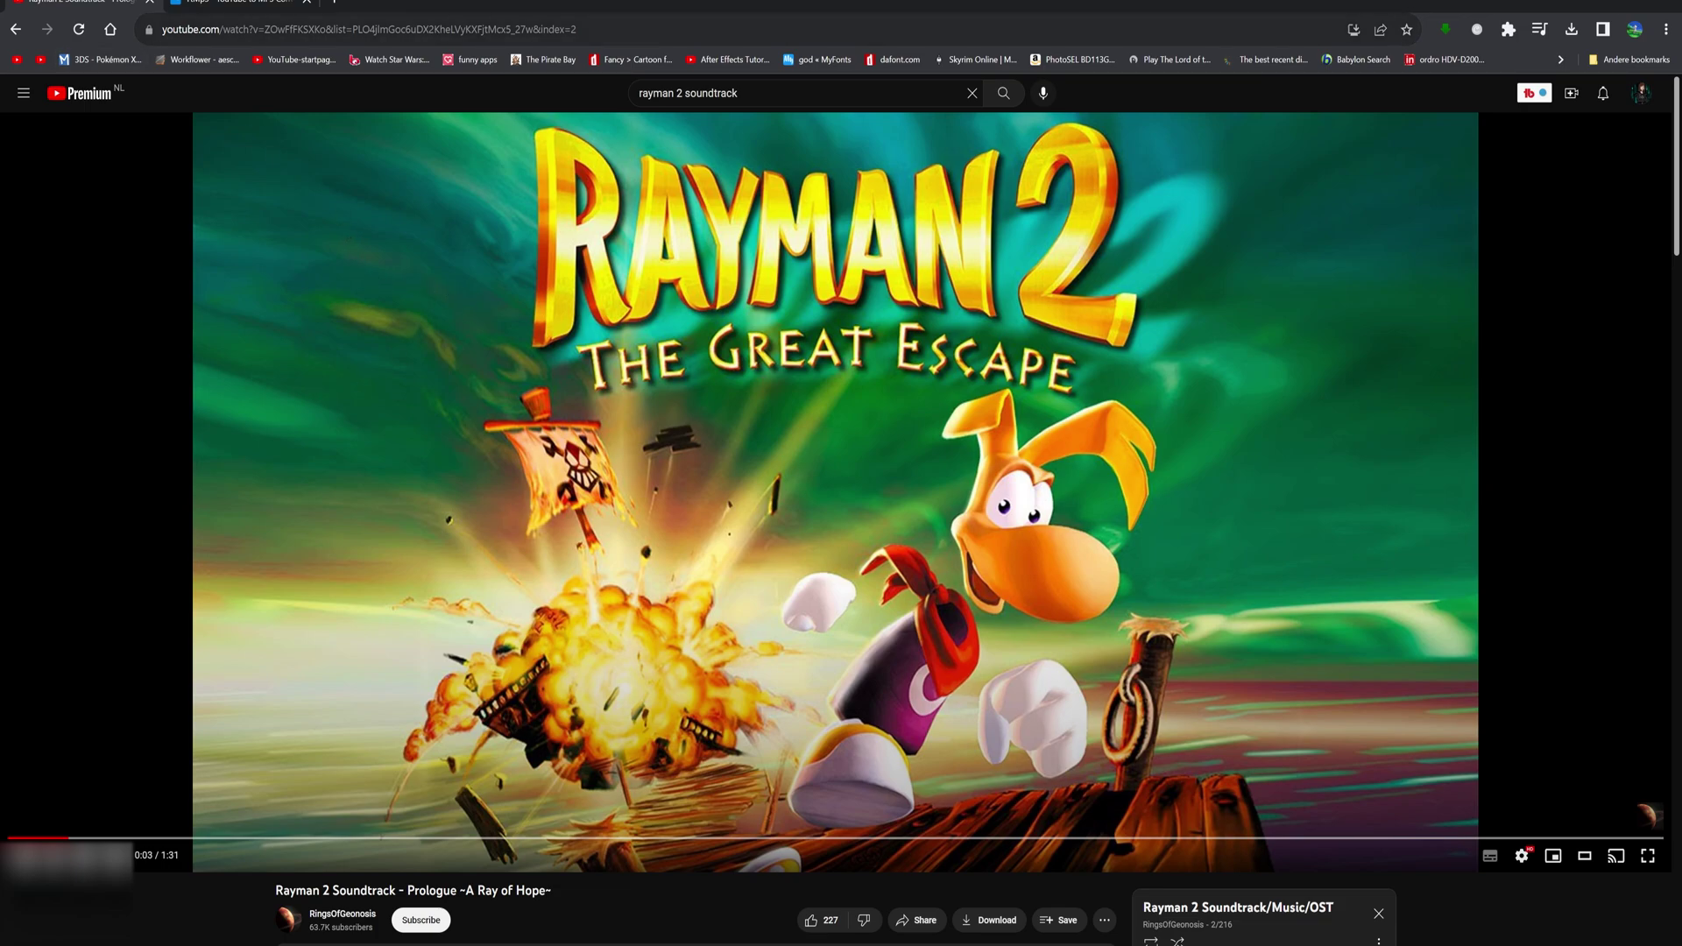
# Paste the Rayman 2 Prologue YouTube link into YTMP3 and start the MP3 conversion
pyautogui.click(181, 36)
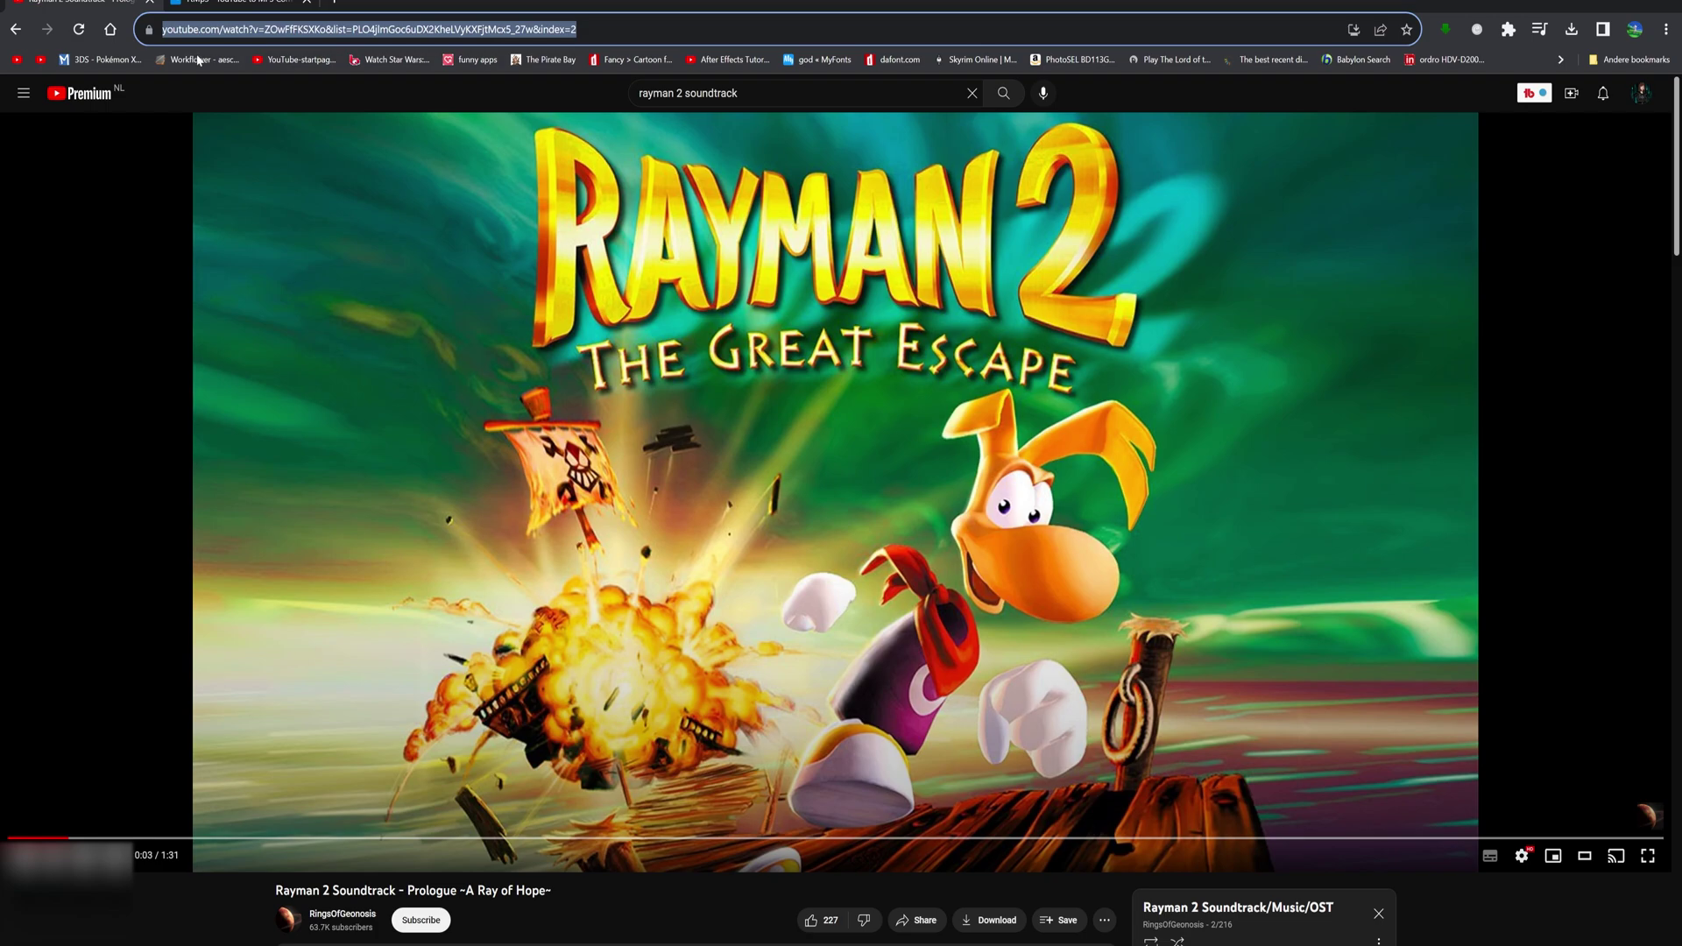
pyautogui.hotkey('ctrl', 'c')
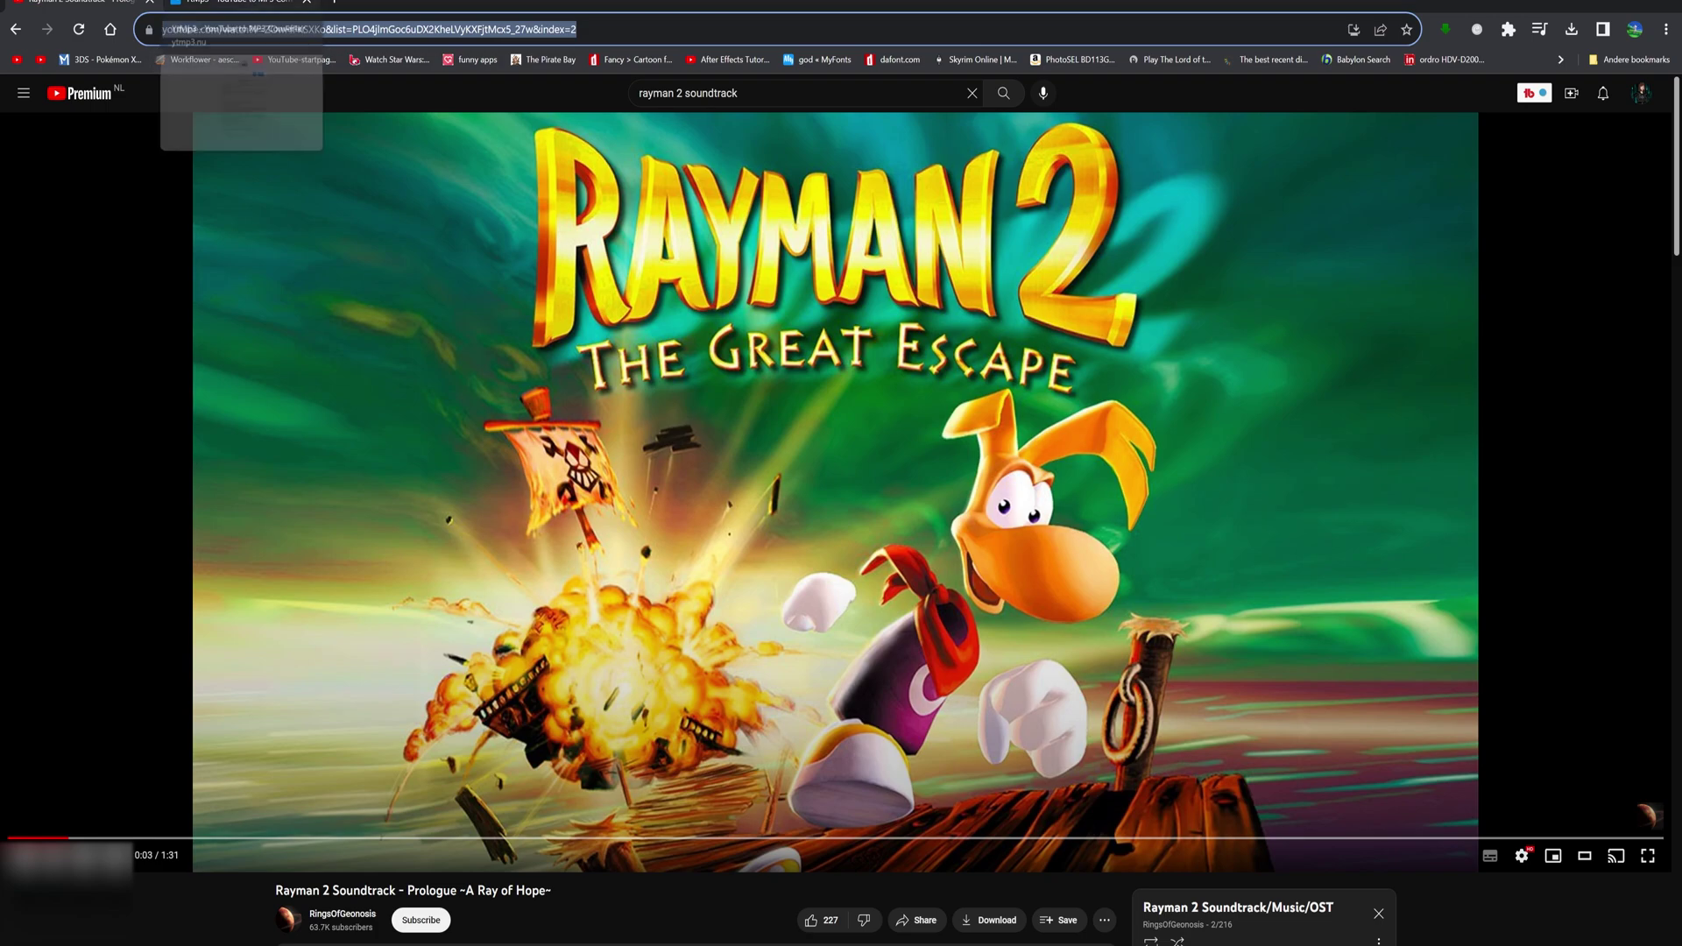
pyautogui.hotkey('ctrl', 'Tab')
pyautogui.hotkey('ctrl', 'v')
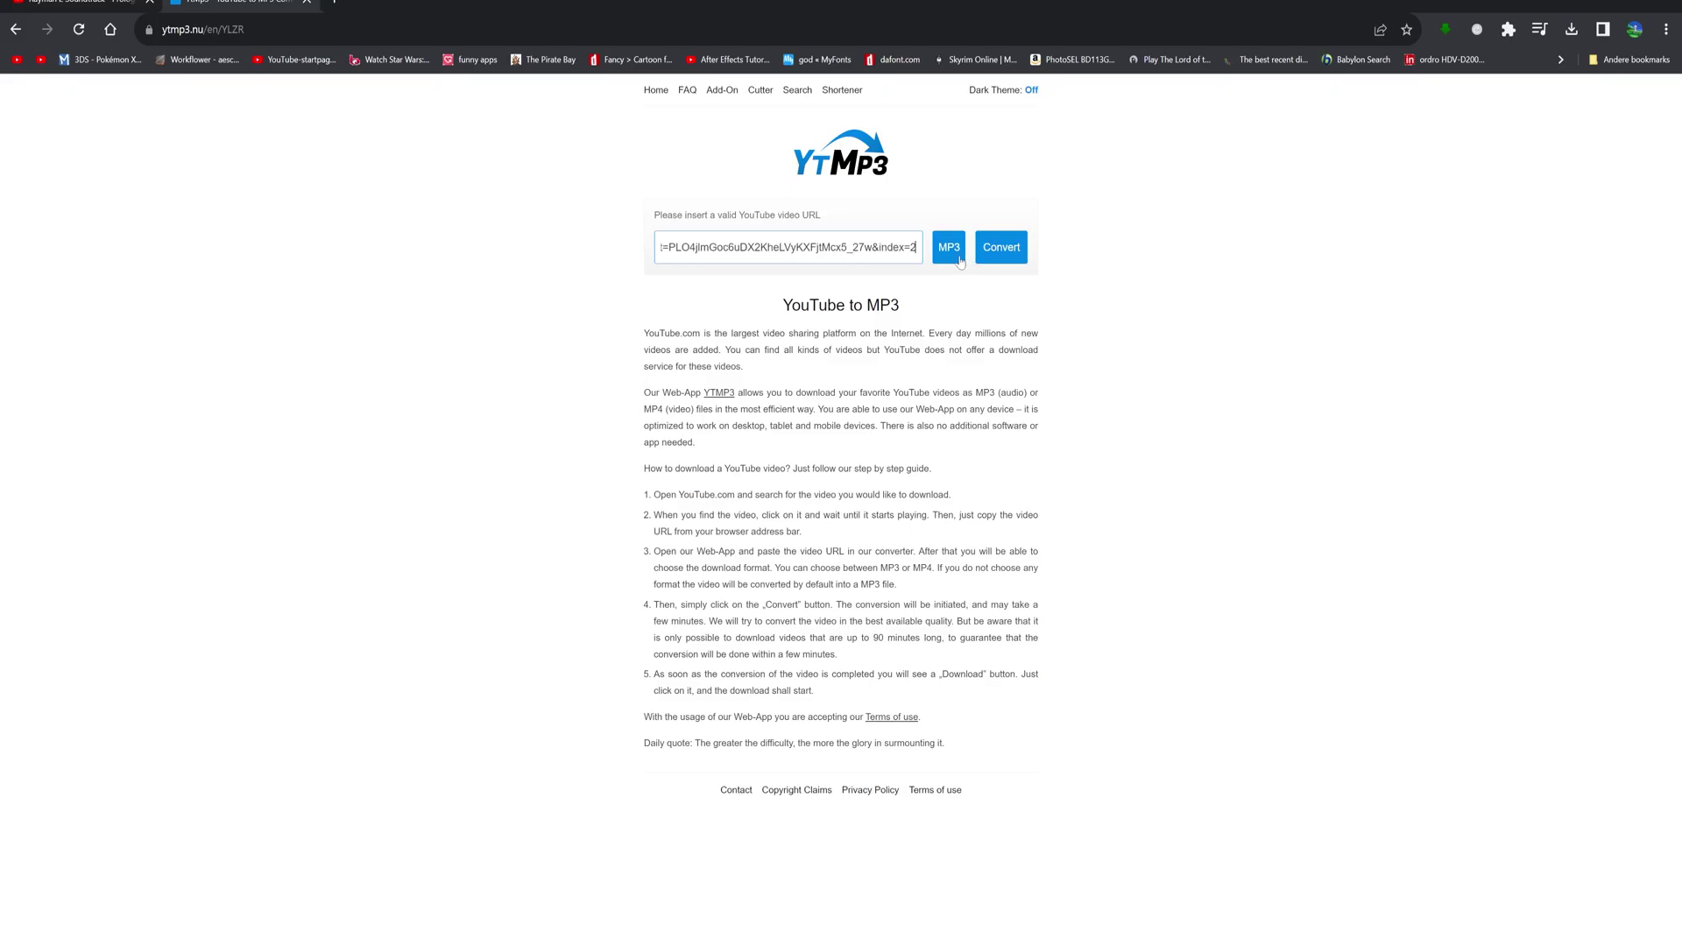
pyautogui.click(1004, 254)
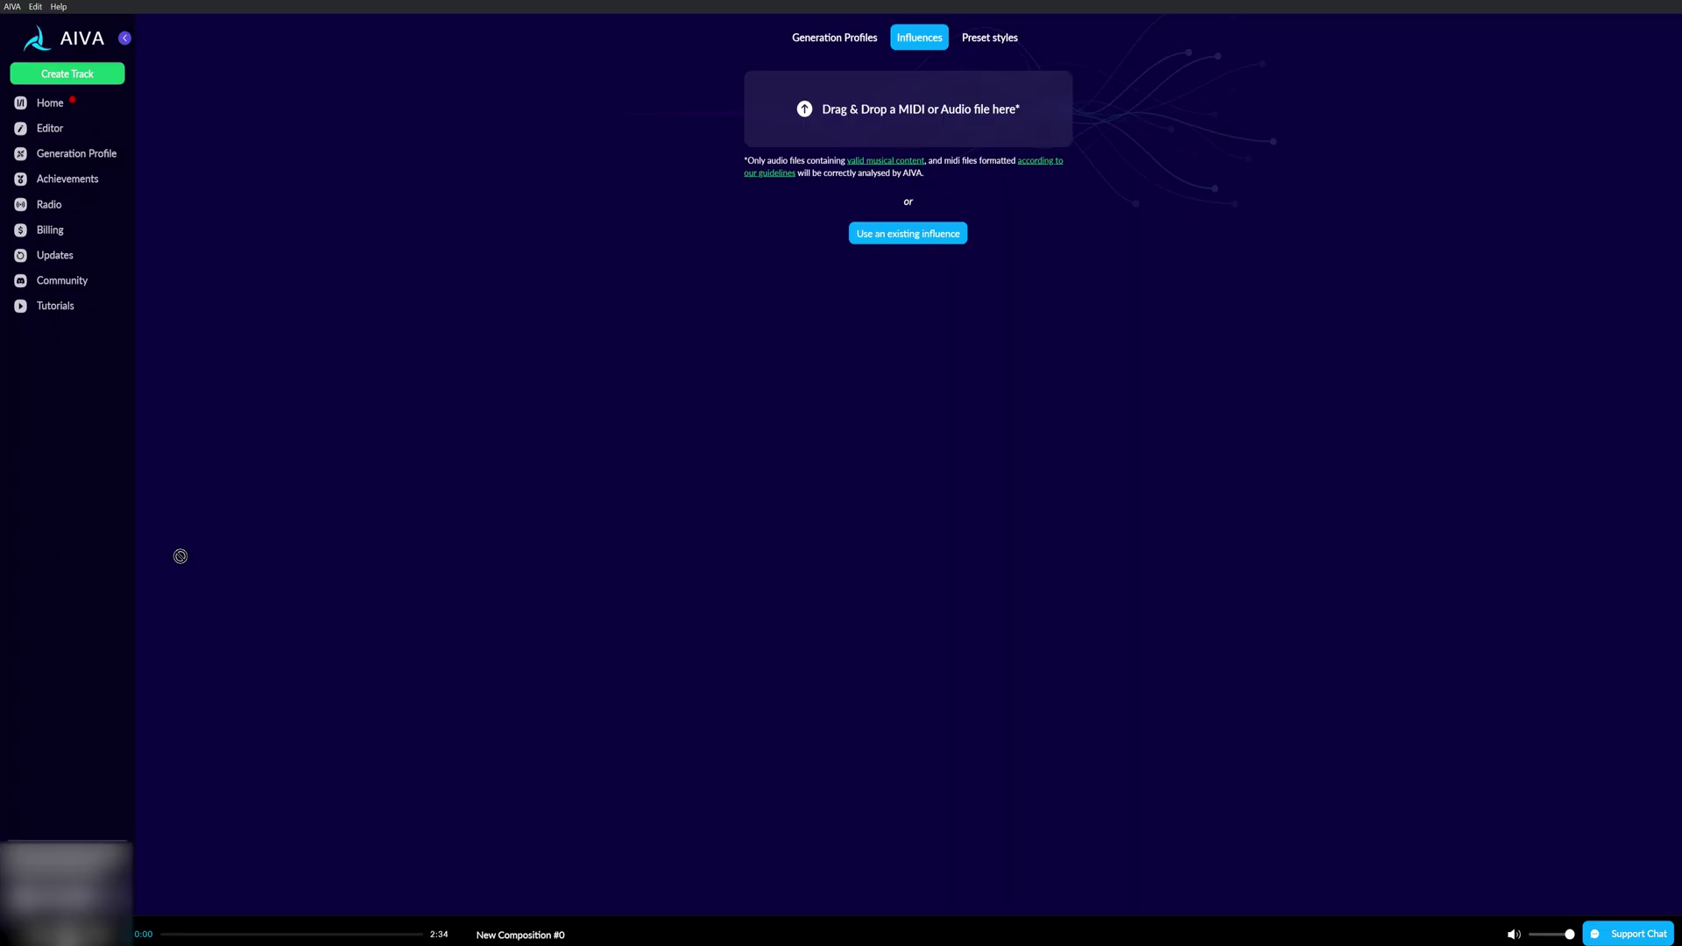
# Upload the Rayman 2 Prologue MP3 untrimmed as an influence with Automatic key detection
pyautogui.moveTo(176, 551)
pyautogui.mouseDown()
pyautogui.moveTo(791, 255)
pyautogui.moveTo(739, 240)
pyautogui.moveTo(823, 121)
pyautogui.mouseUp()
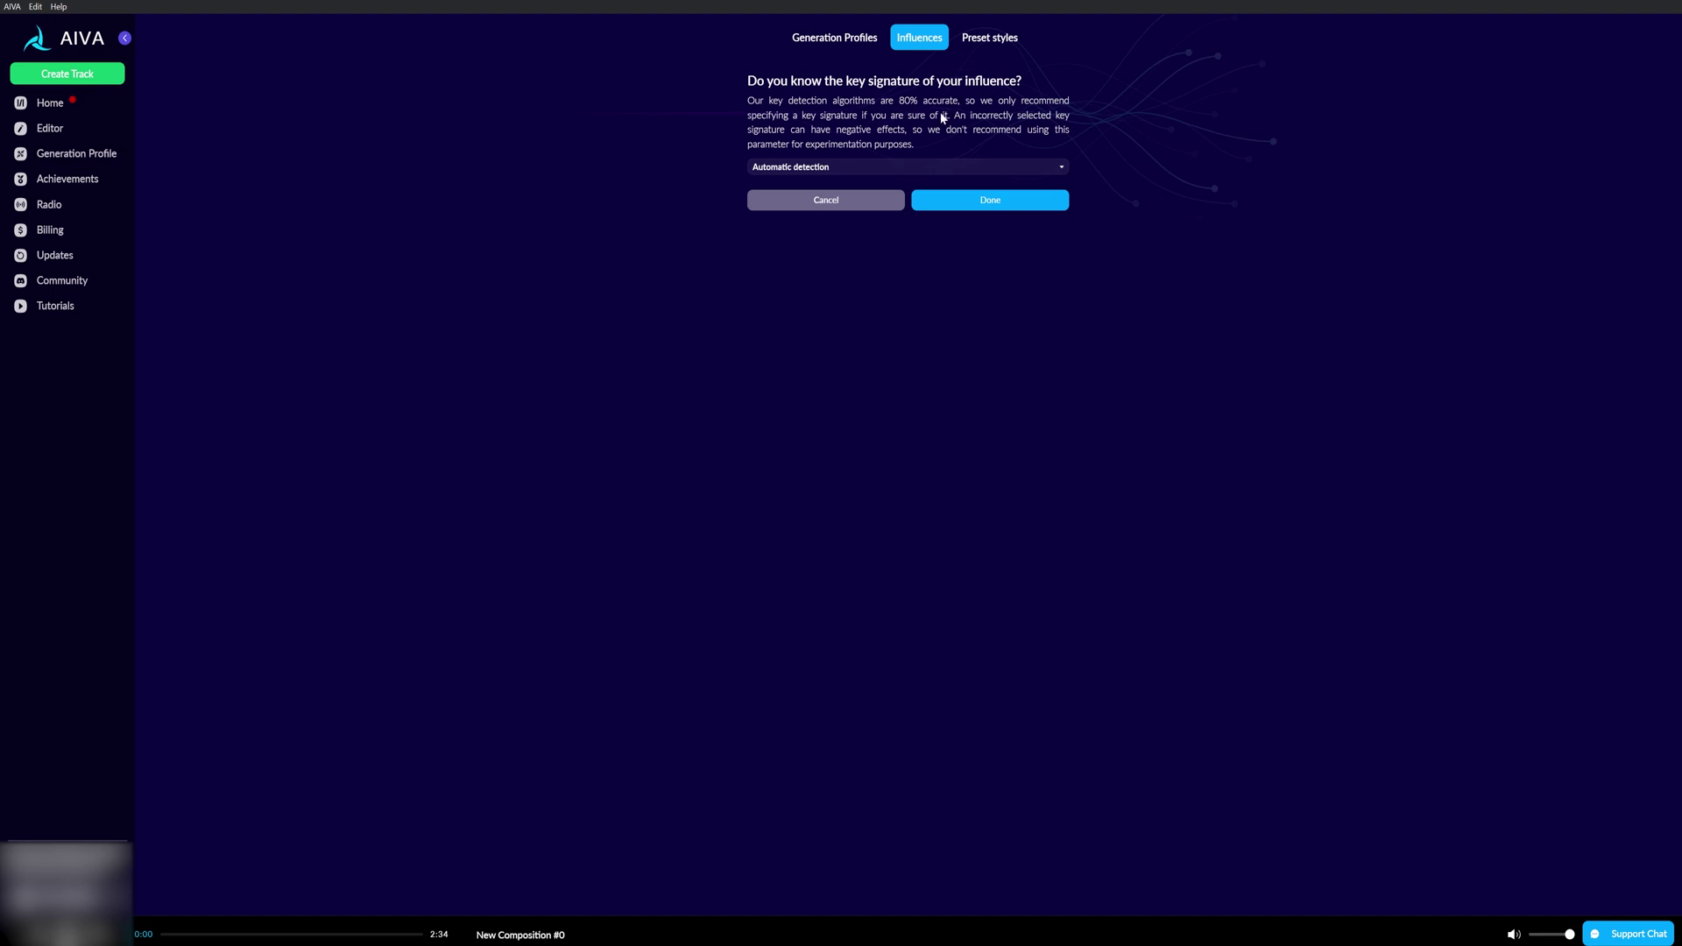
pyautogui.click(837, 169)
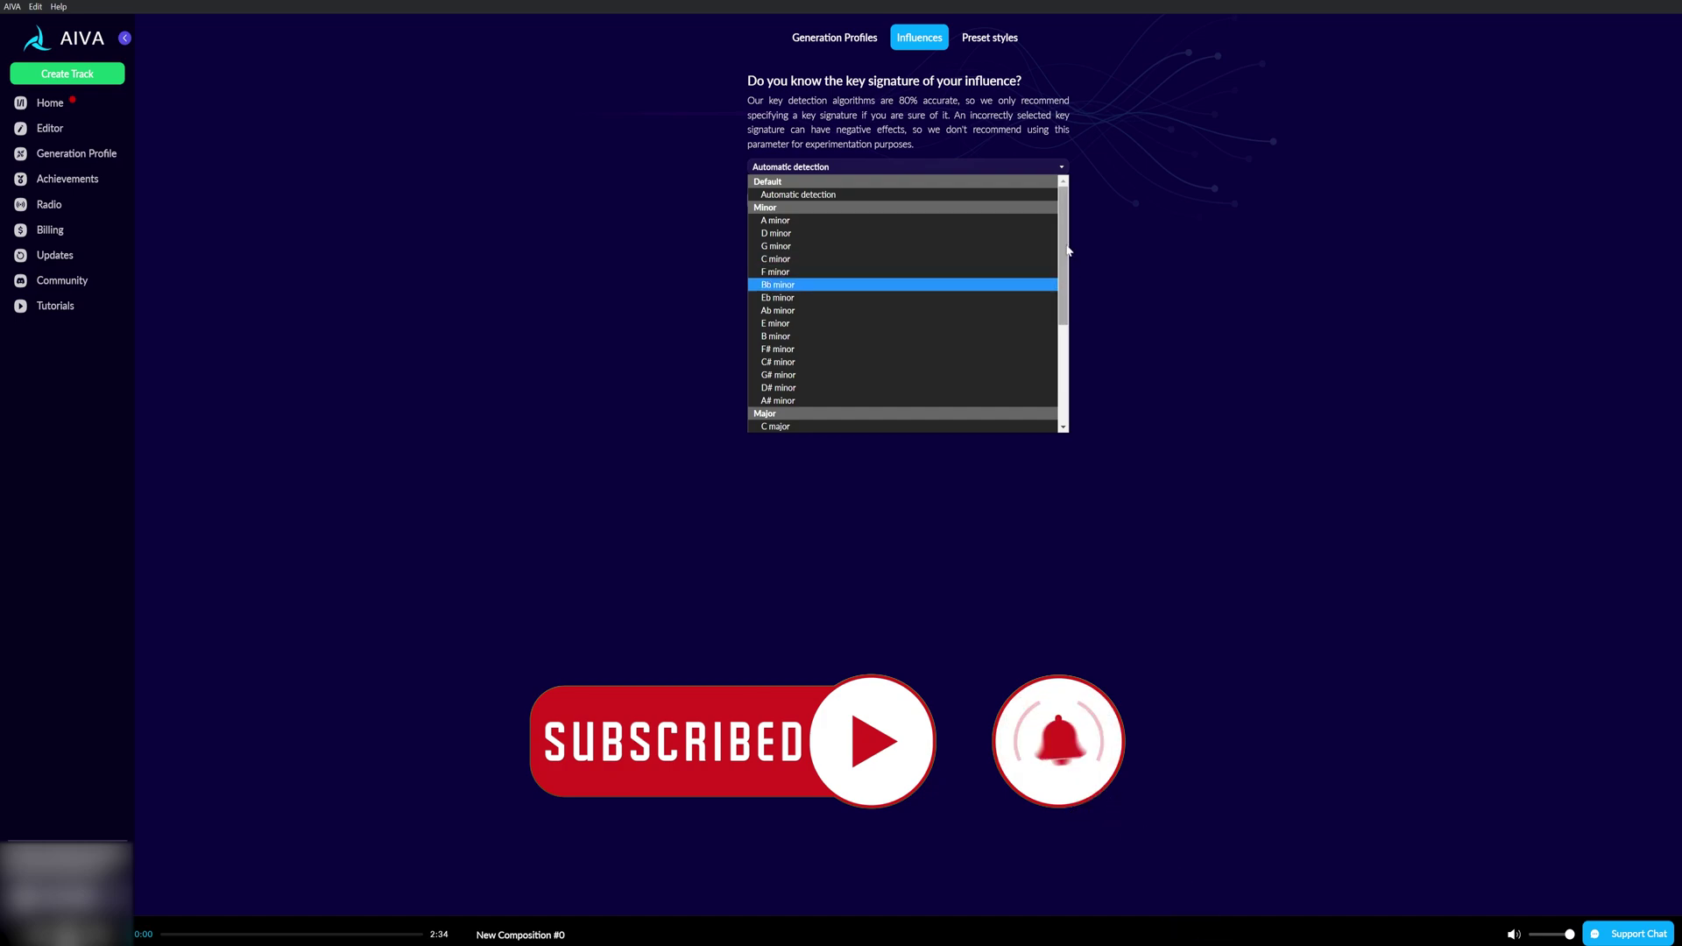
pyautogui.click(1000, 203)
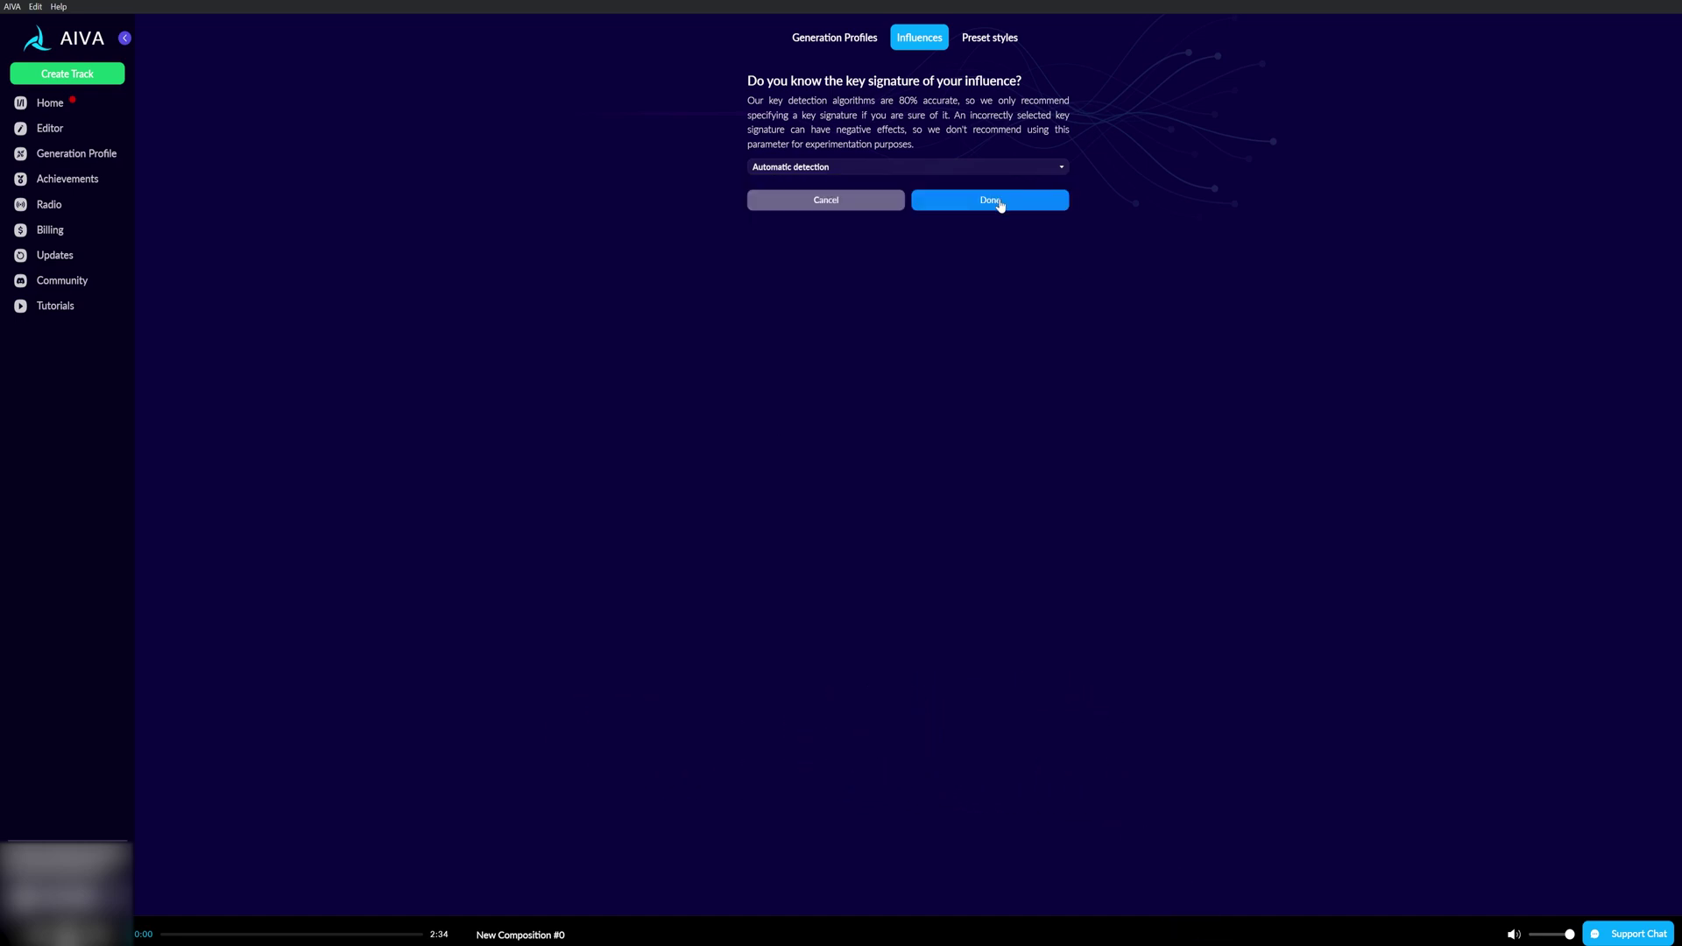
pyautogui.click(999, 203)
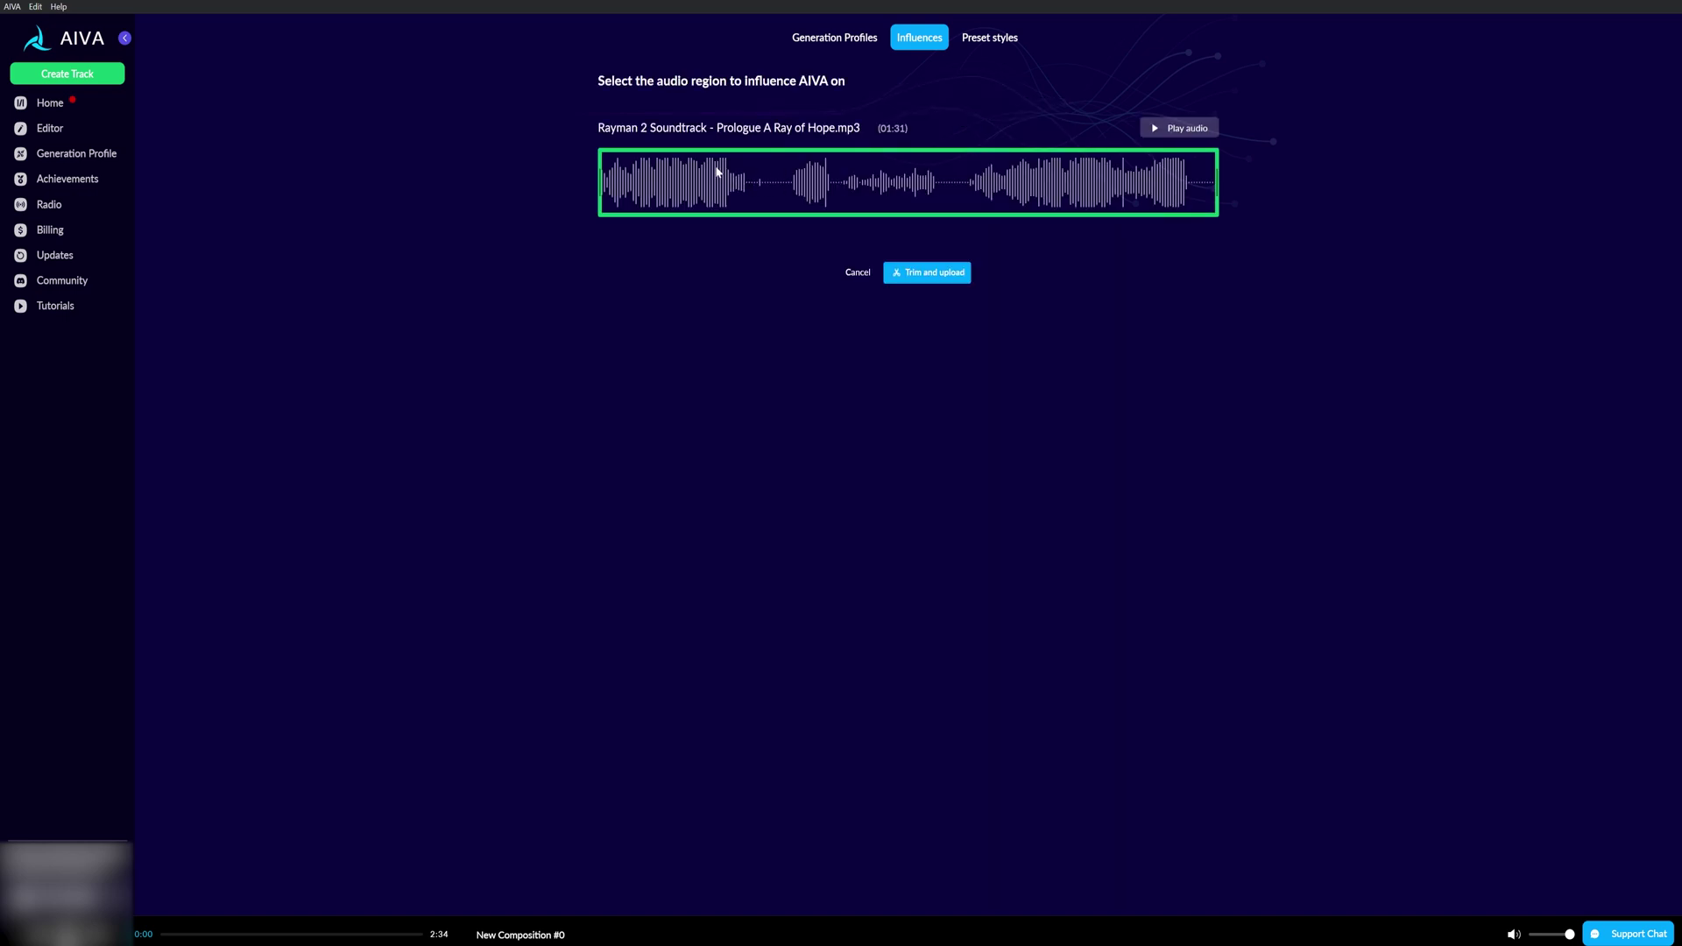
pyautogui.click(946, 280)
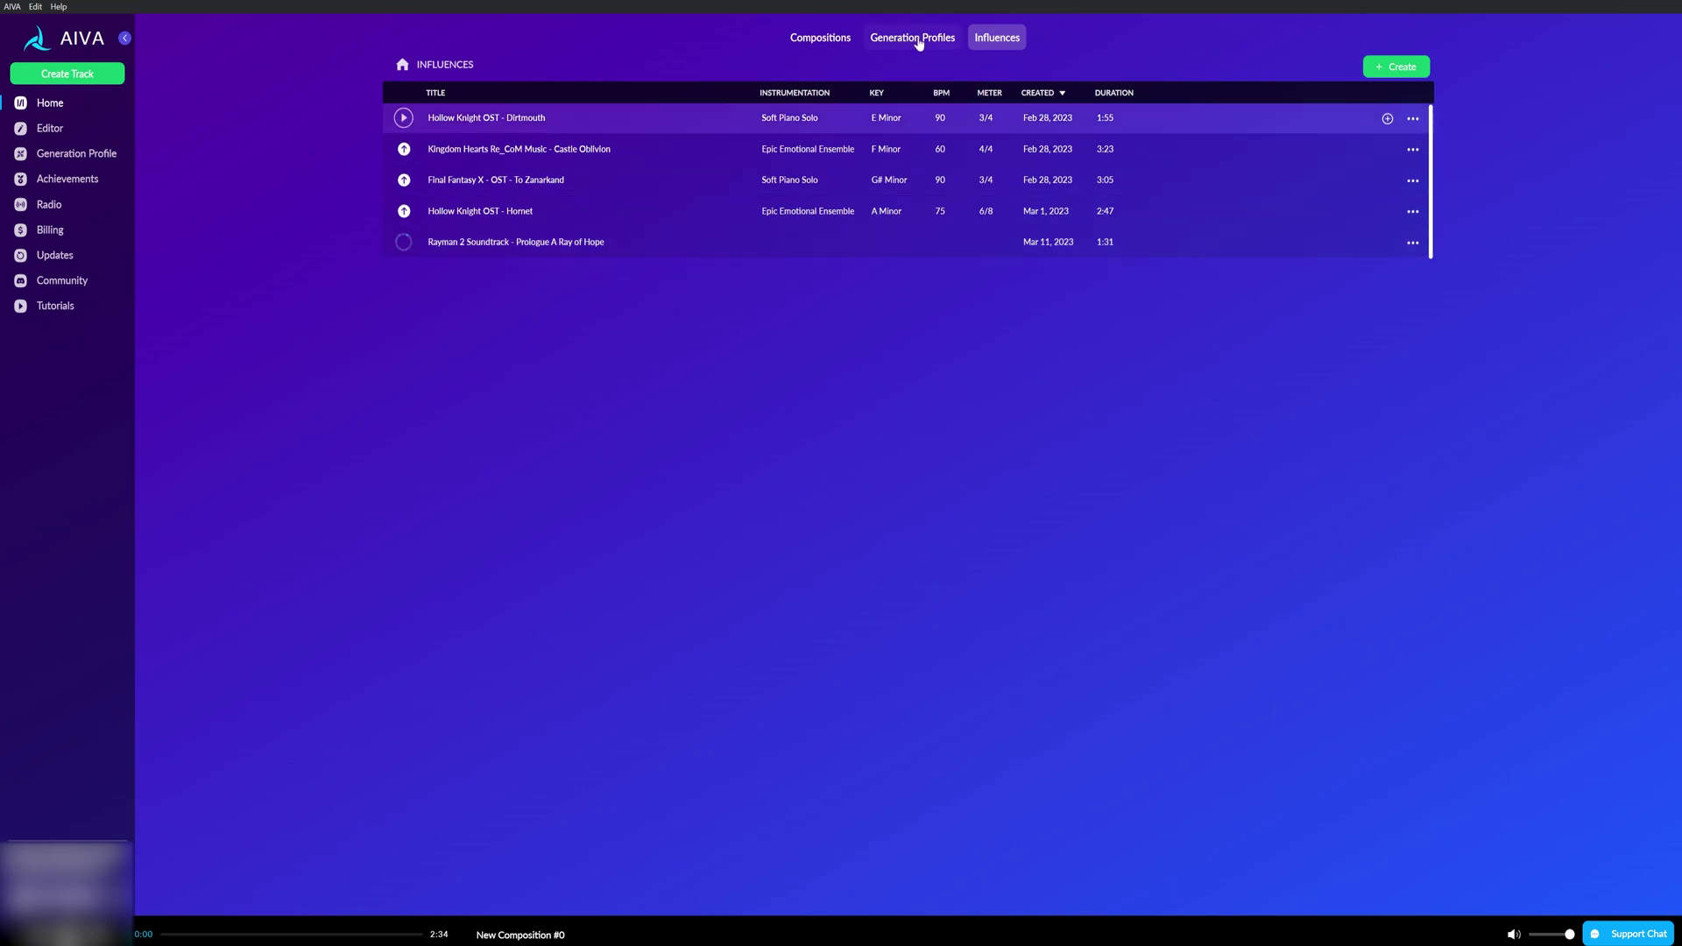
# Open Generation Profile #1 from the Generation Profiles list through its ... menu
pyautogui.click(888, 42)
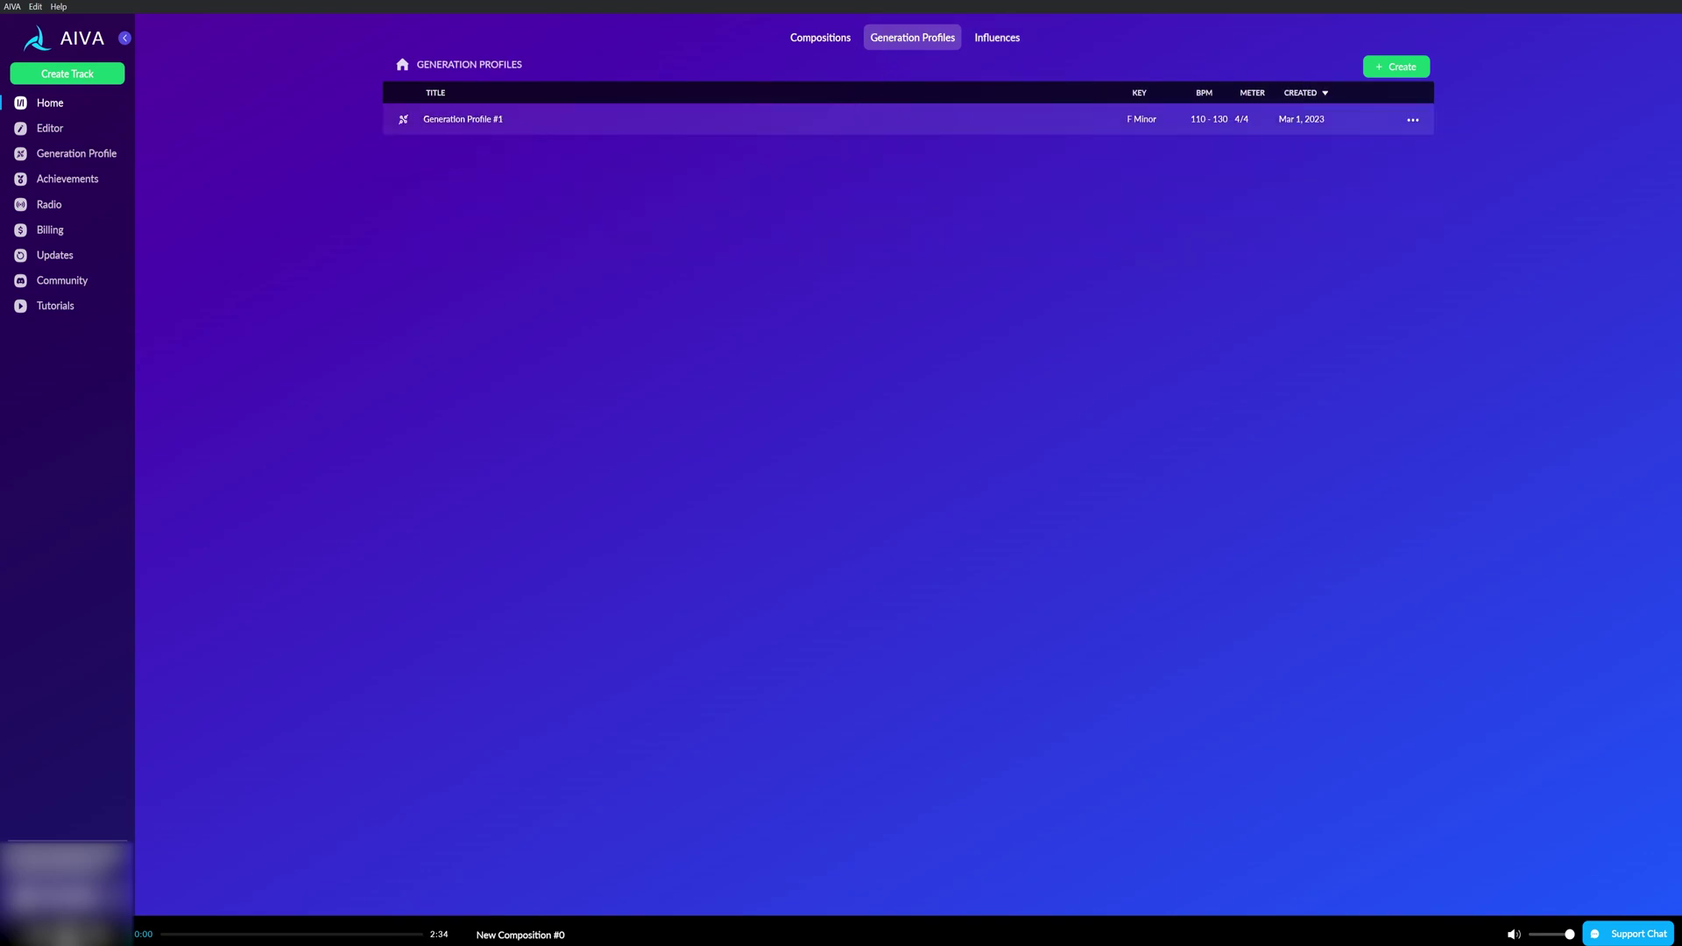
pyautogui.click(1412, 119)
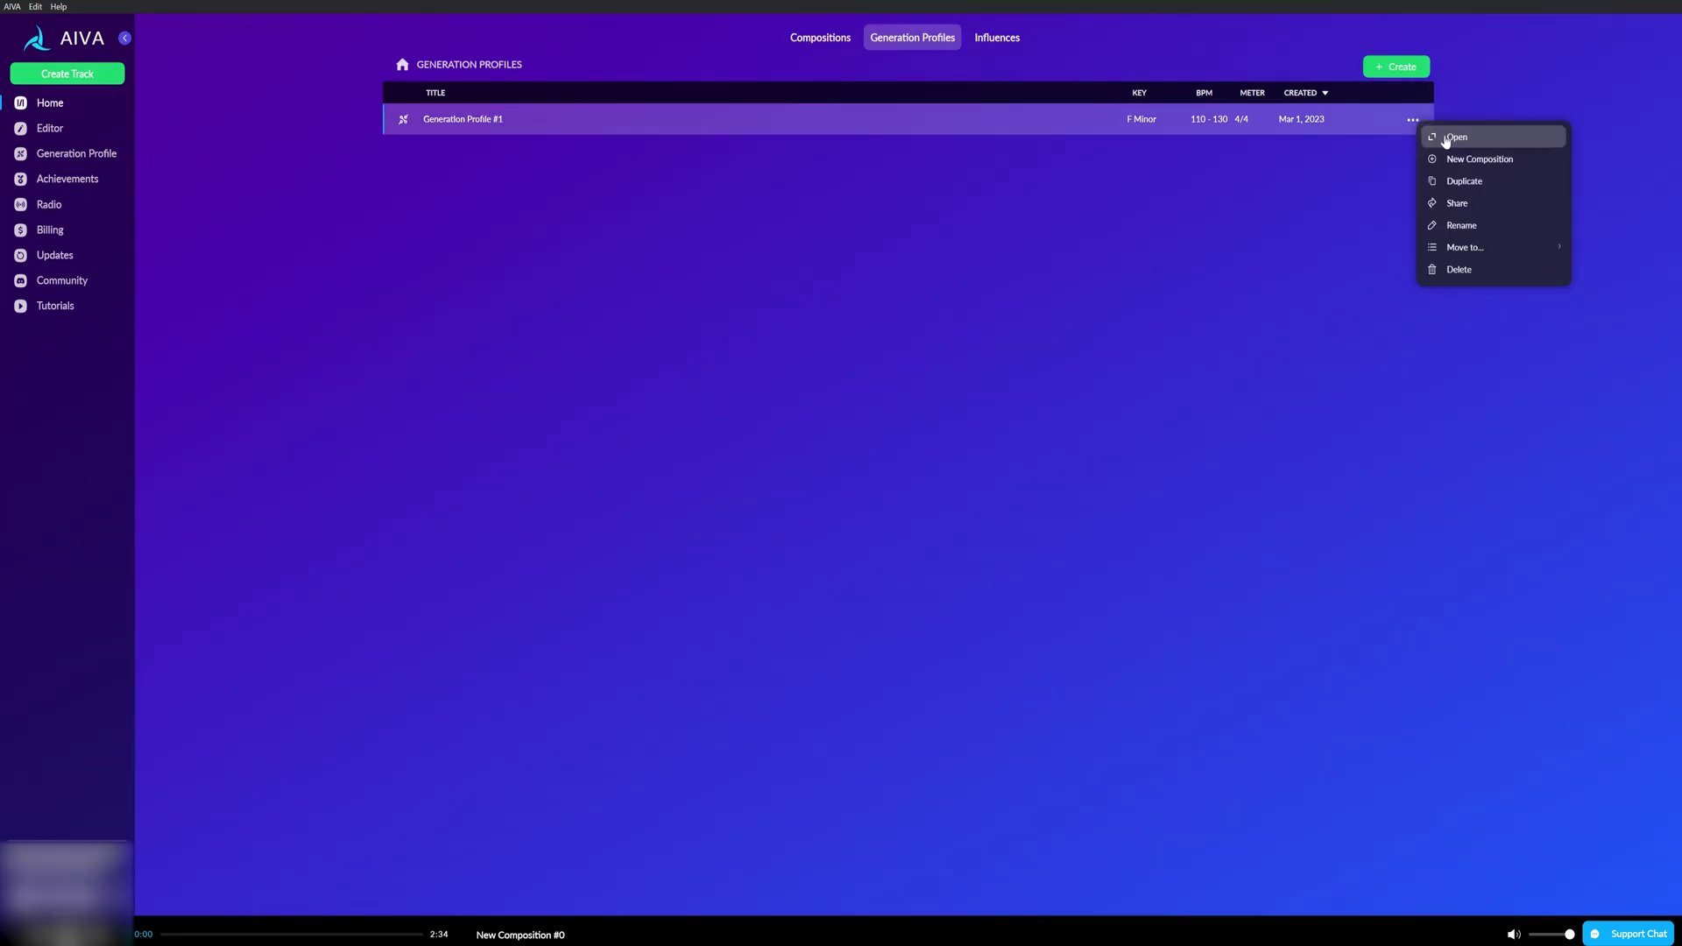
pyautogui.click(1441, 136)
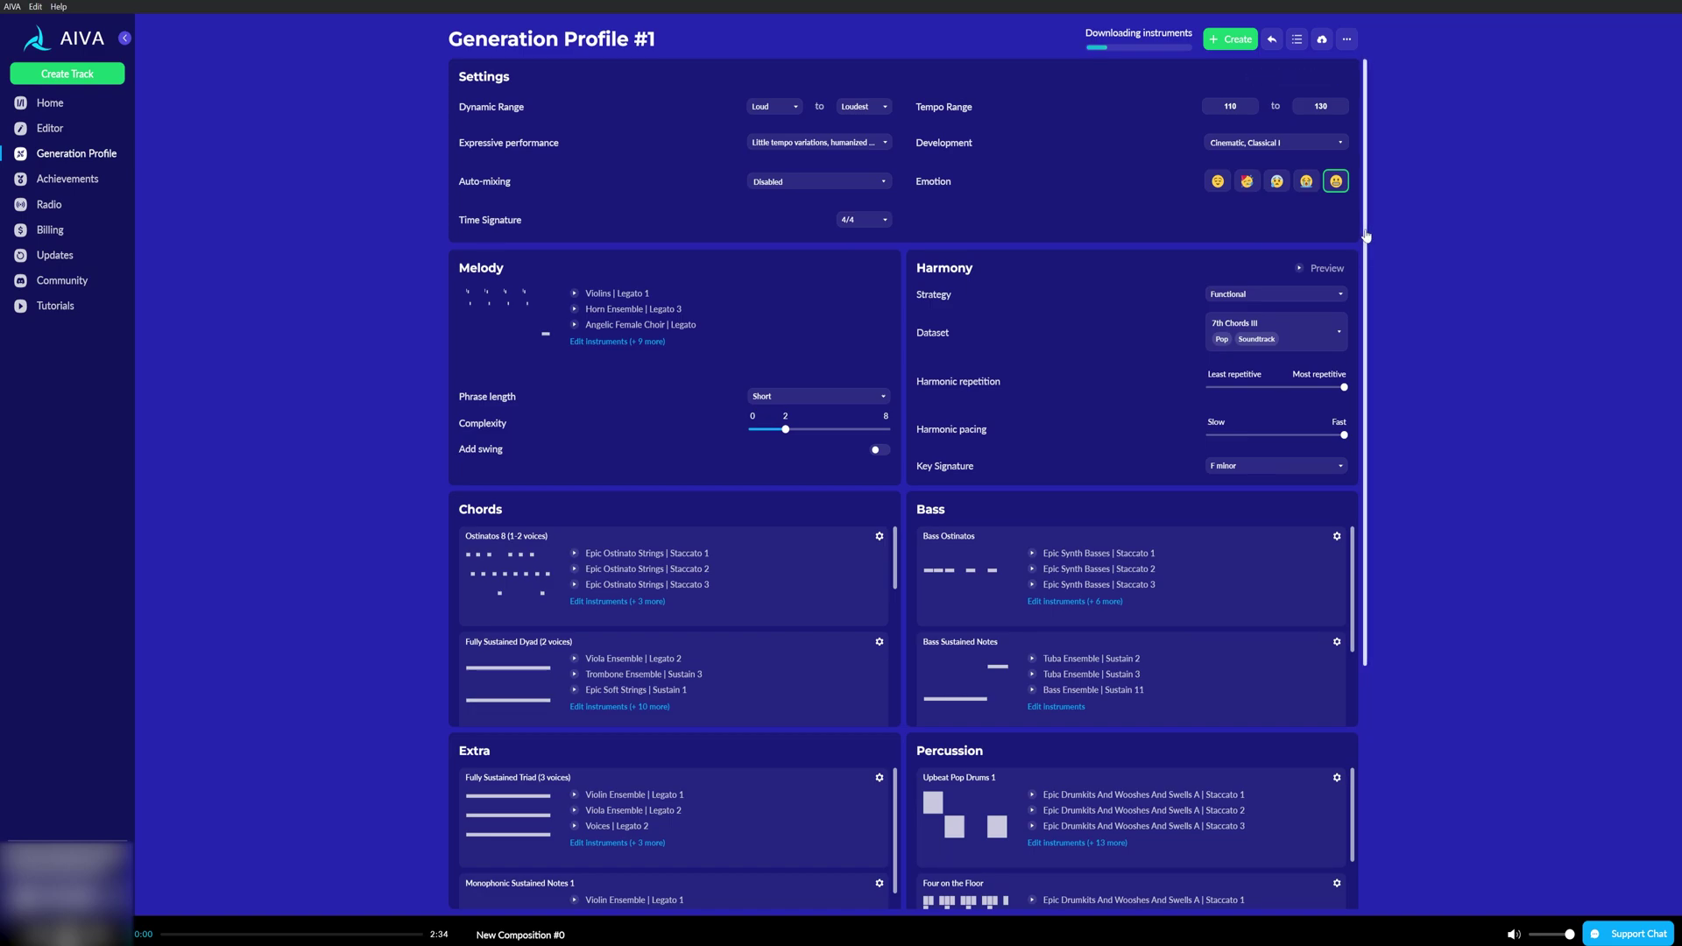
pyautogui.moveTo(1365, 237); pyautogui.dragTo(1362, 528)
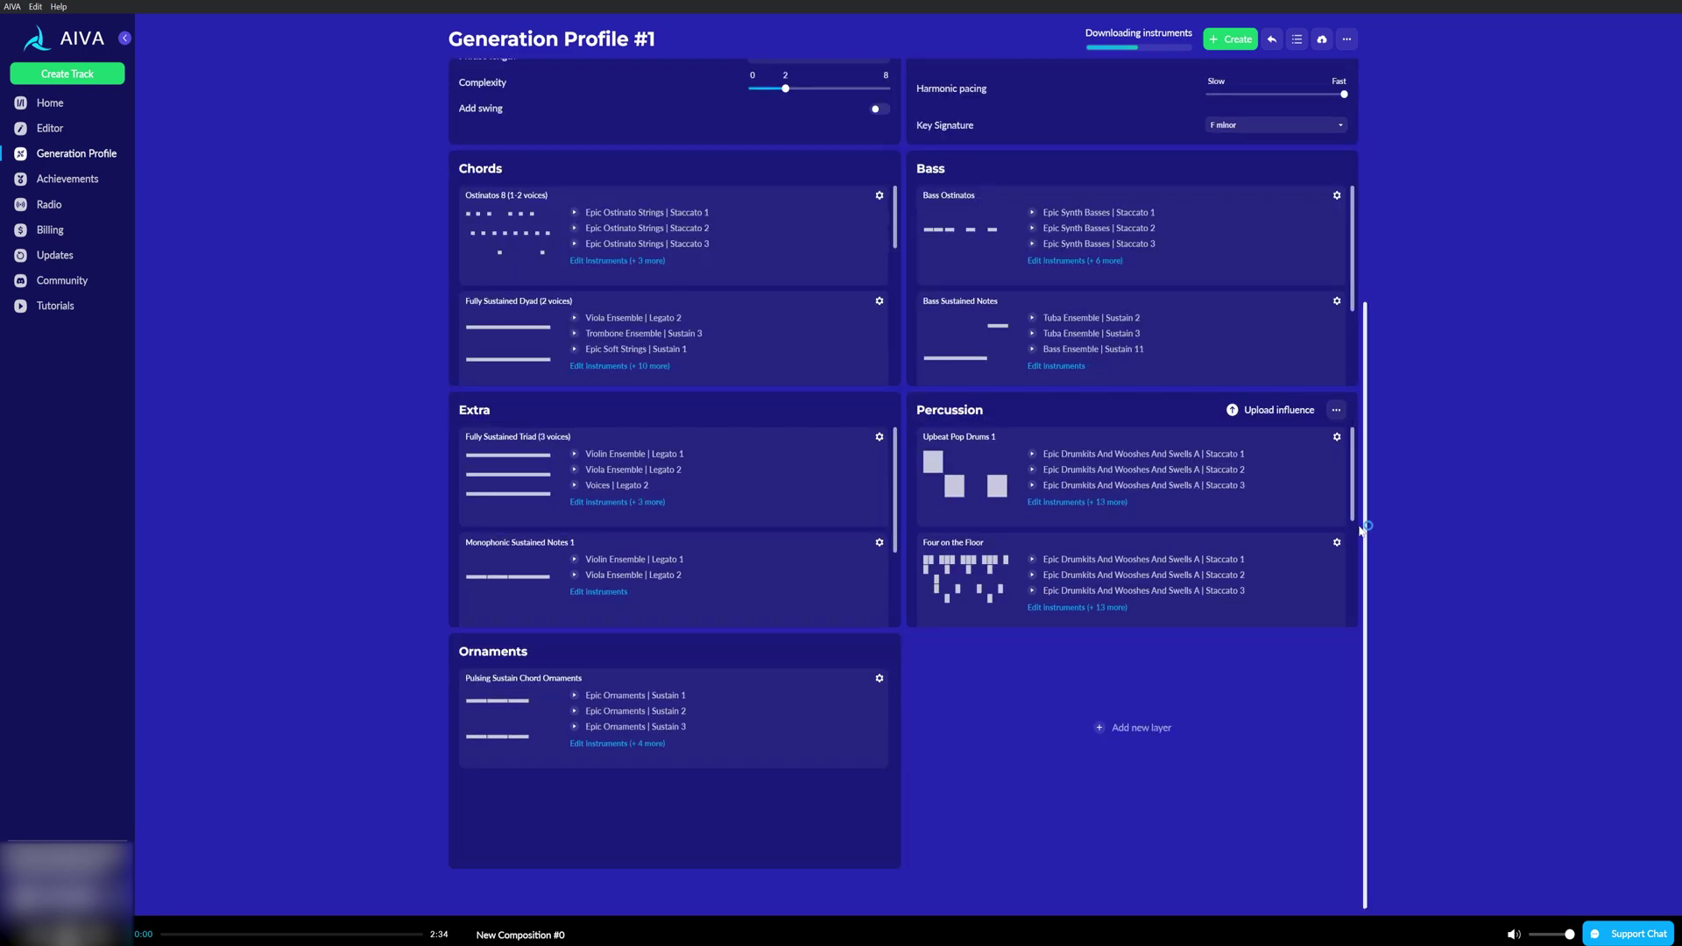
pyautogui.scroll(4, 879, 250)
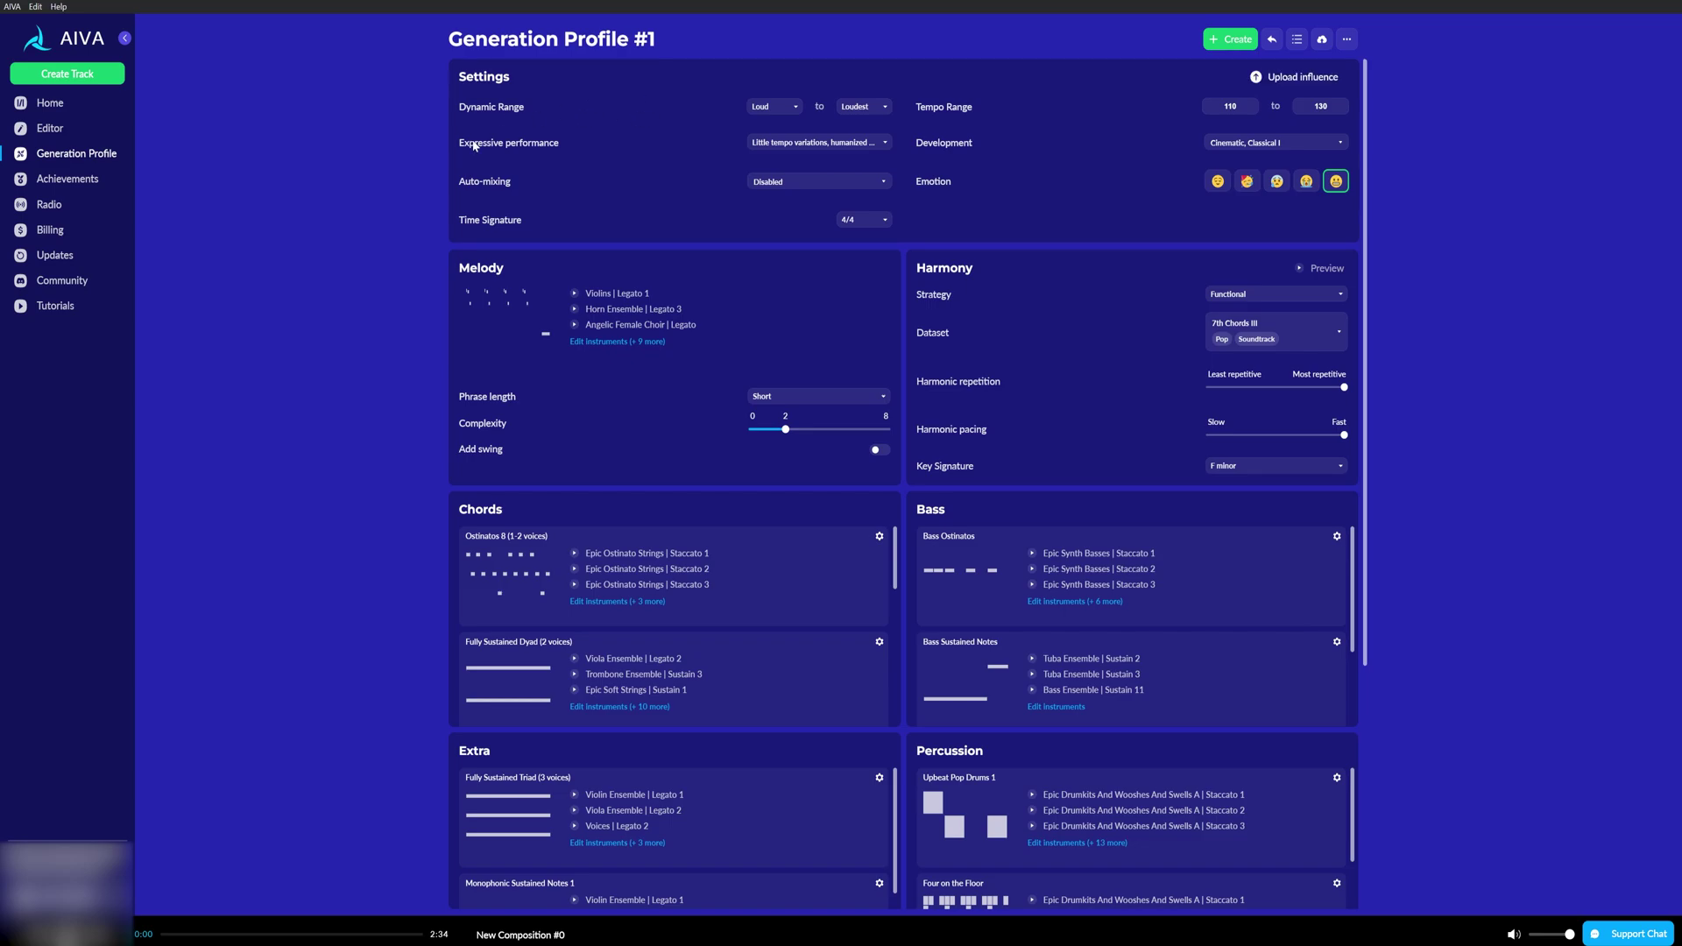
pyautogui.click(783, 106)
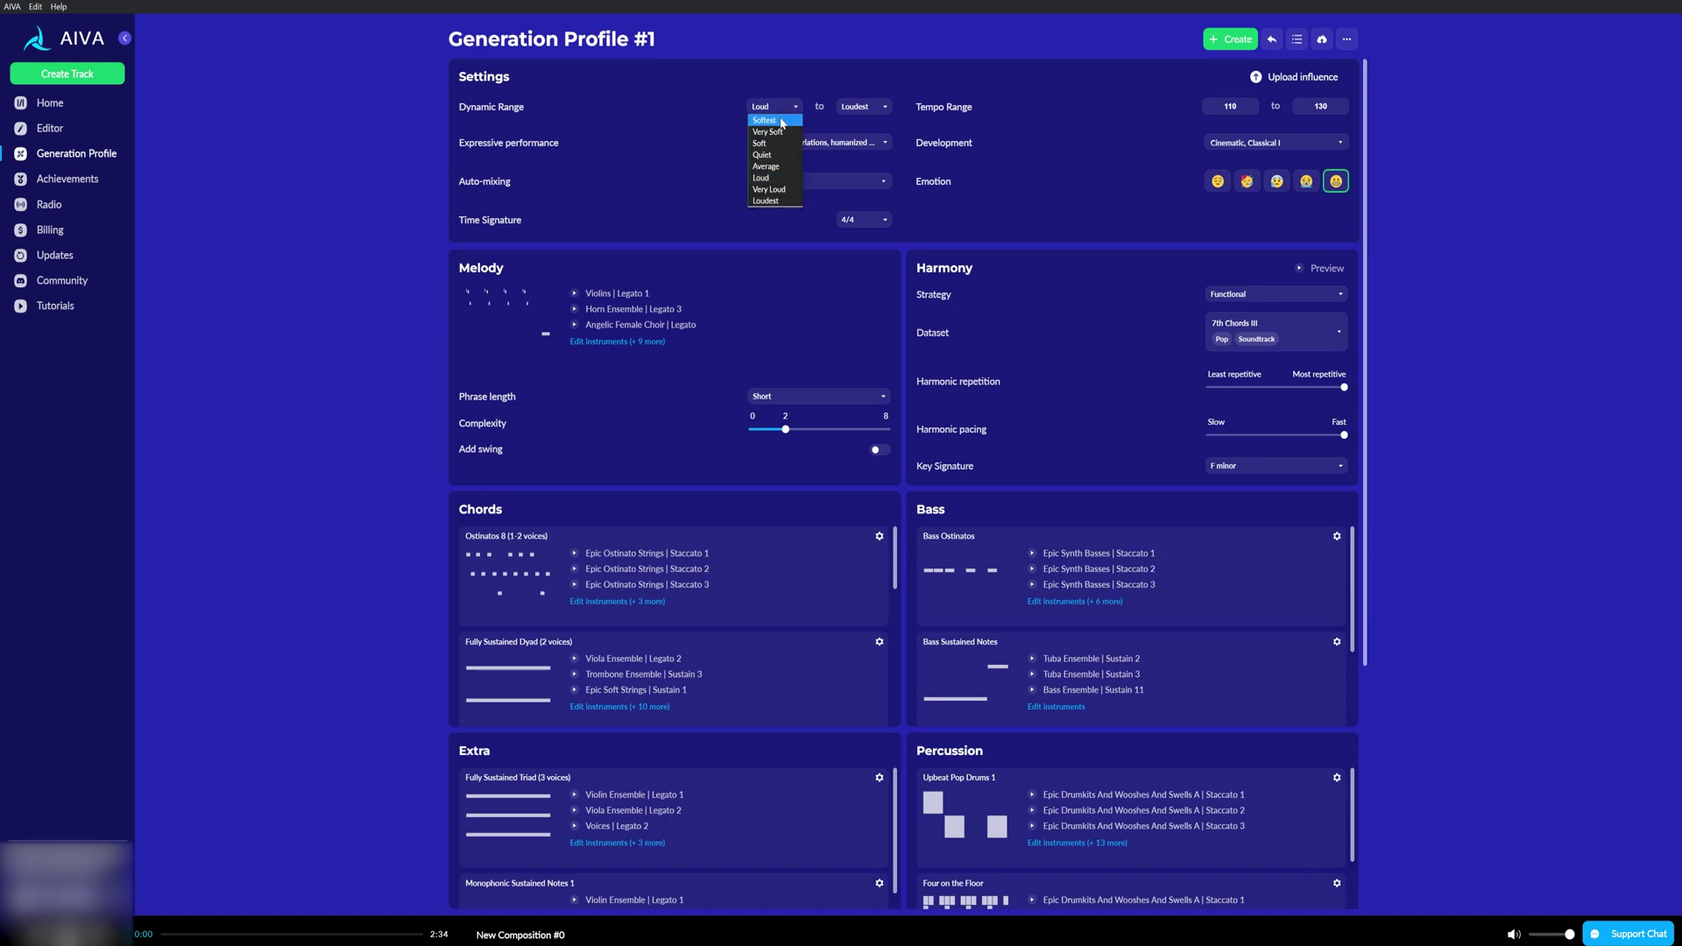
pyautogui.click(863, 106)
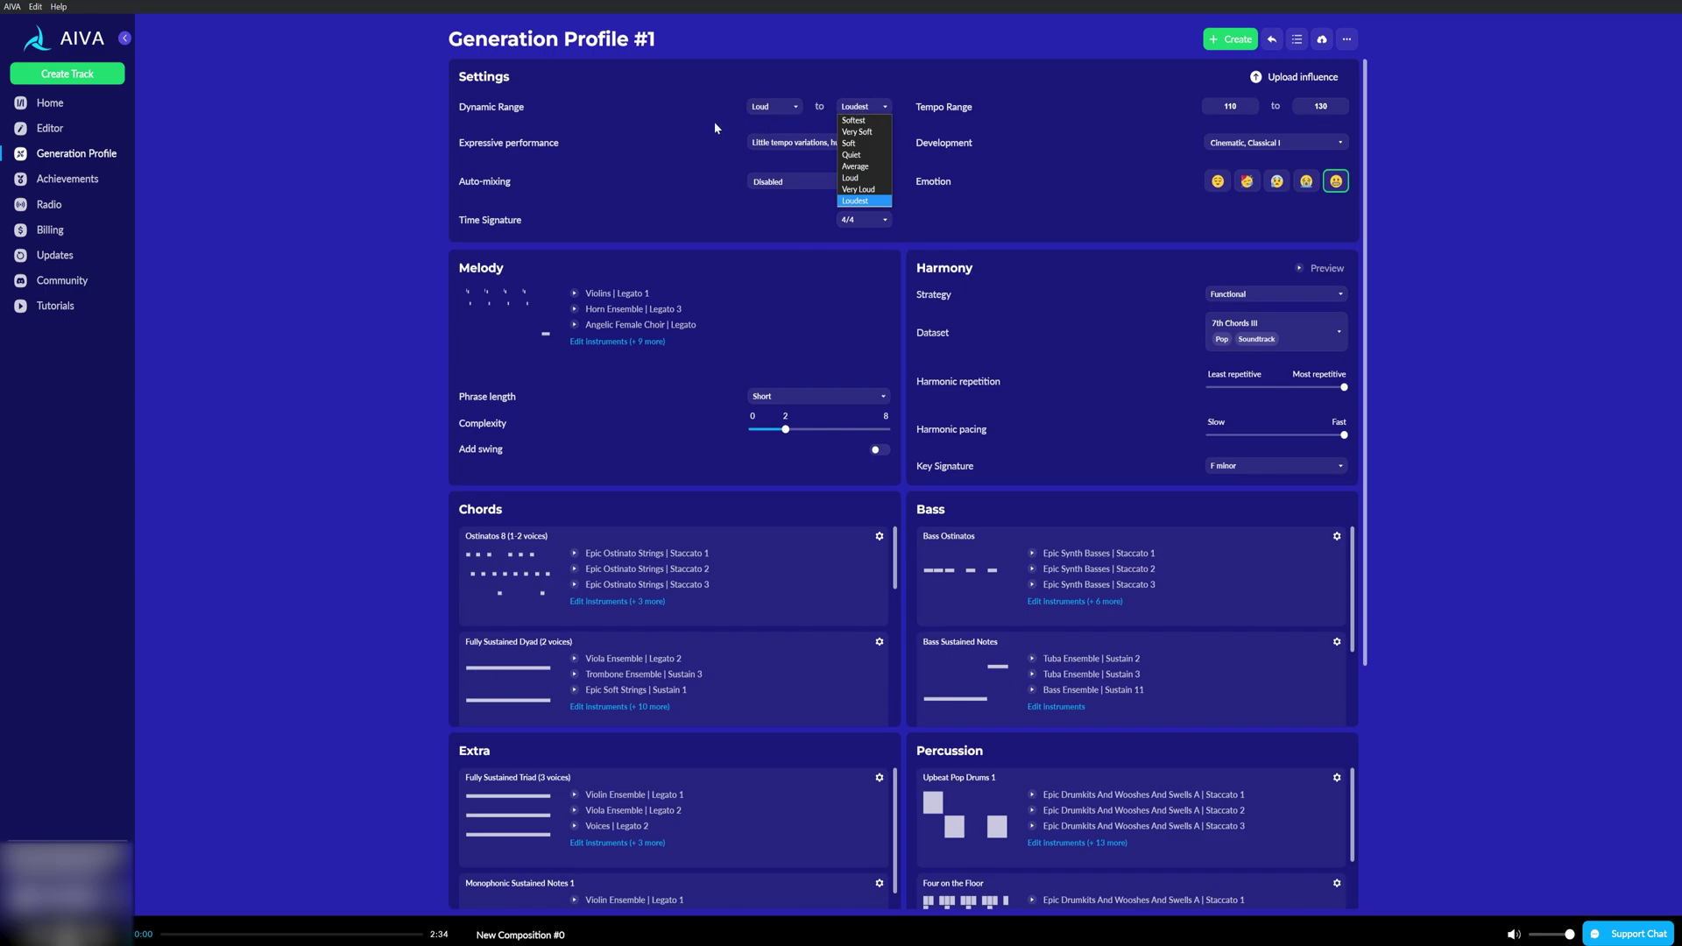
pyautogui.click(780, 109)
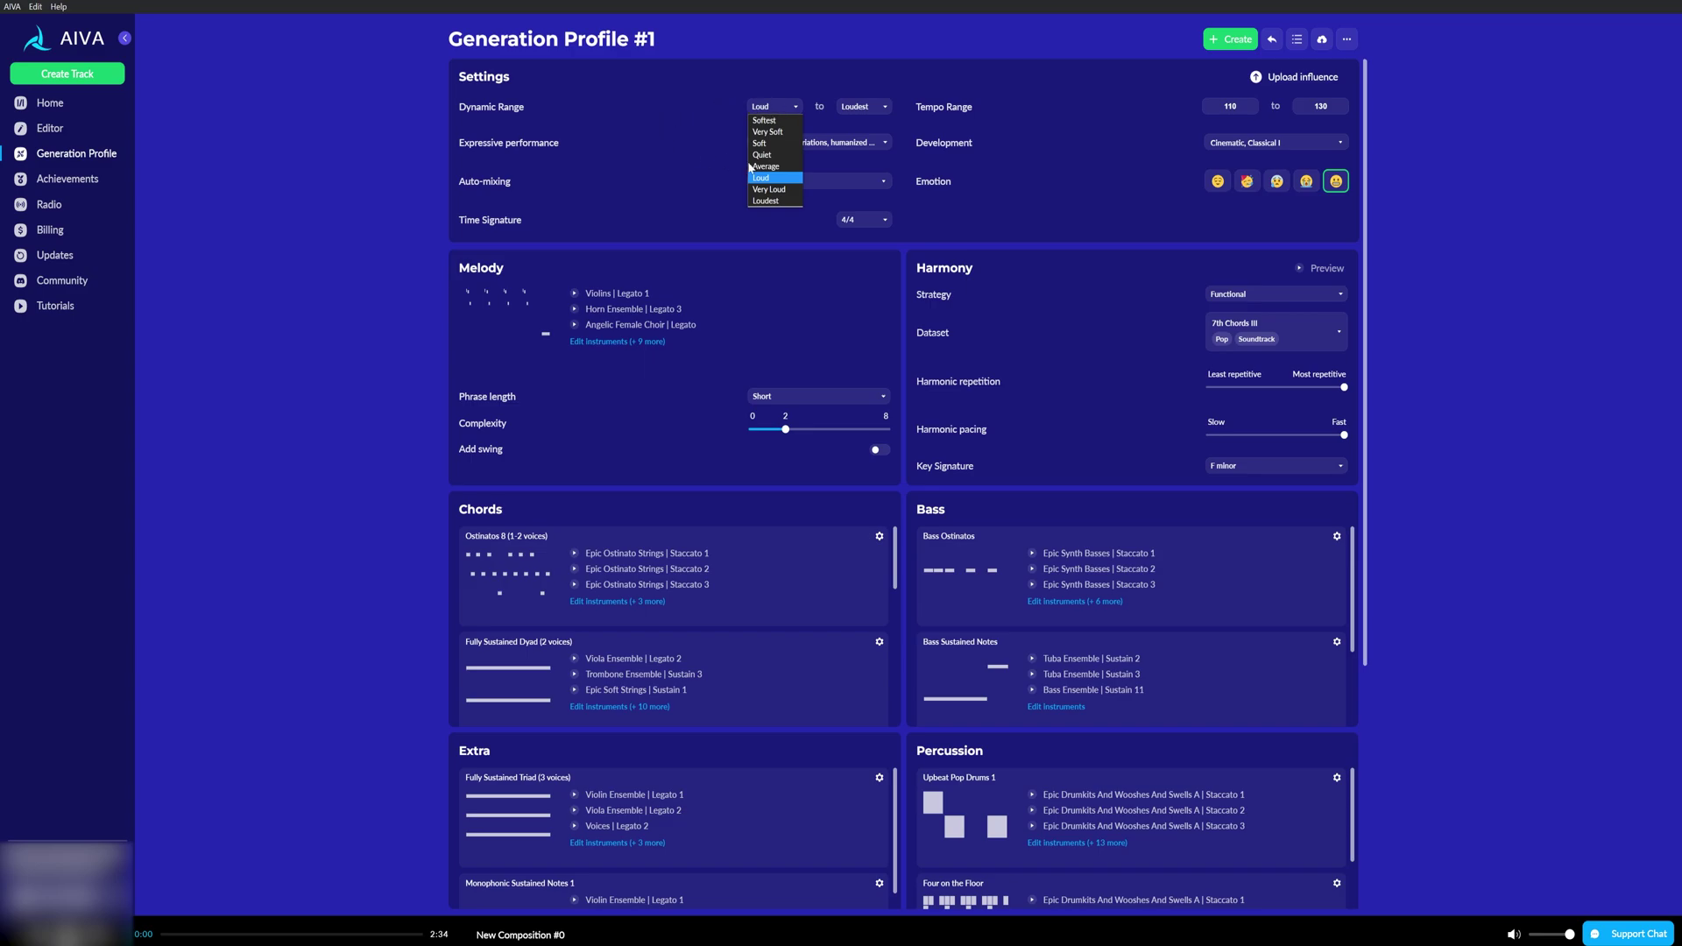
pyautogui.click(665, 139)
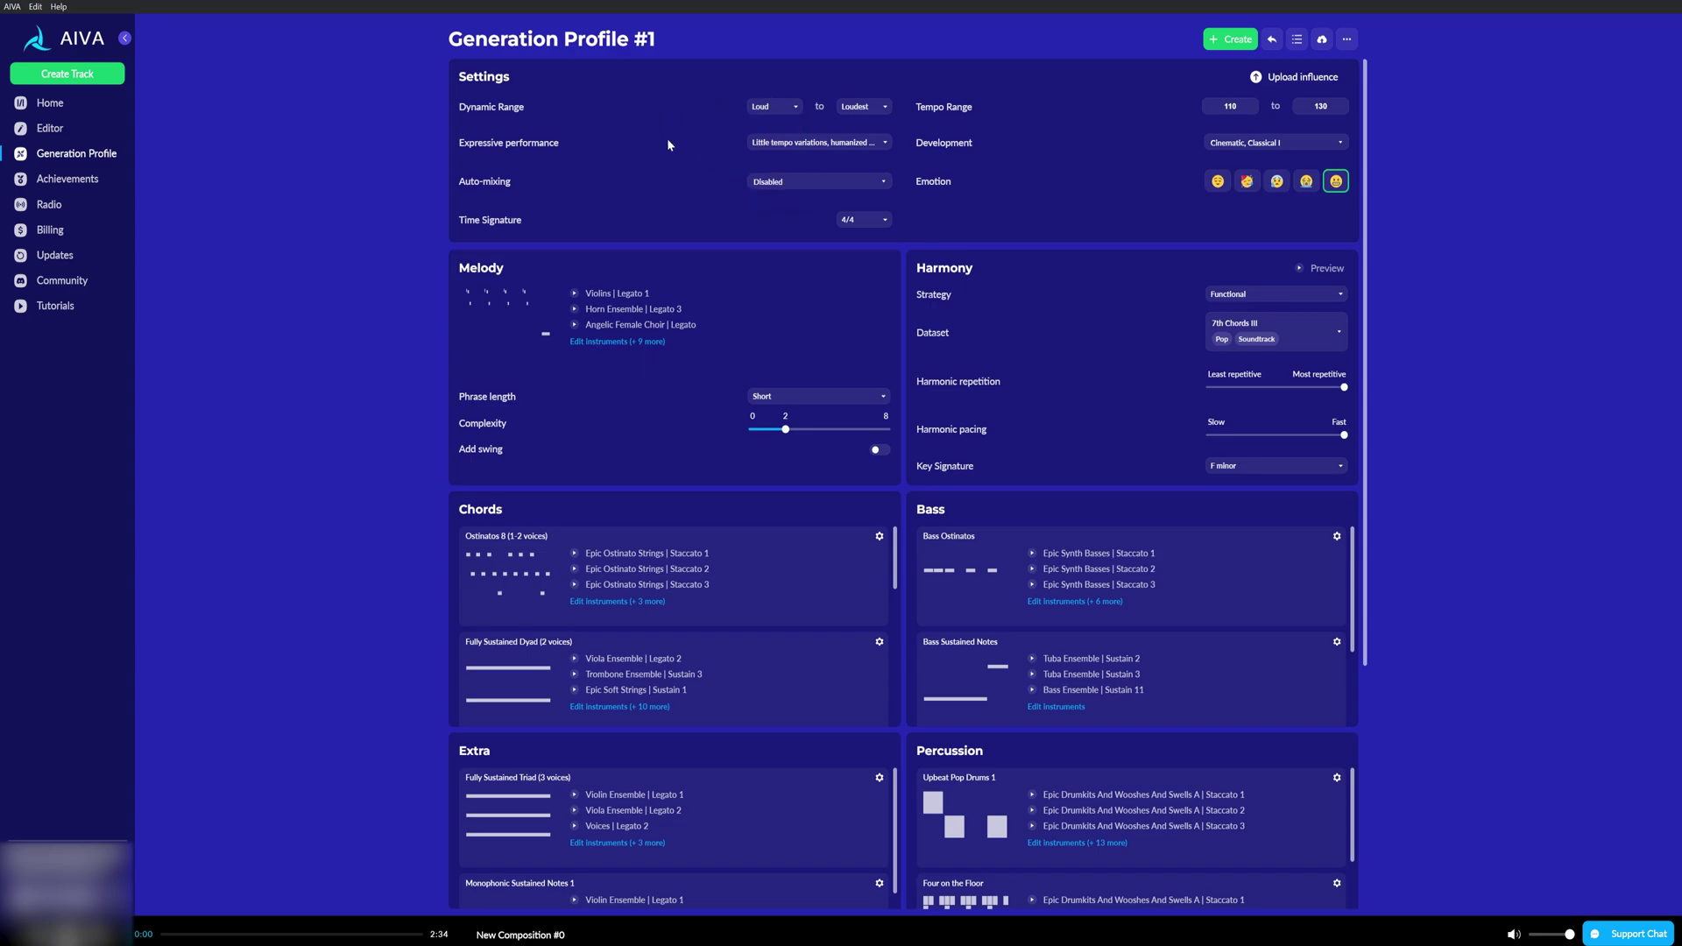
pyautogui.click(815, 144)
# Enable auto-mixing: Melody 0, Chords 0, Bass -2, Extra -4, Percussion 7, Ornaments -1 dB
pyautogui.click(623, 150)
pyautogui.click(786, 181)
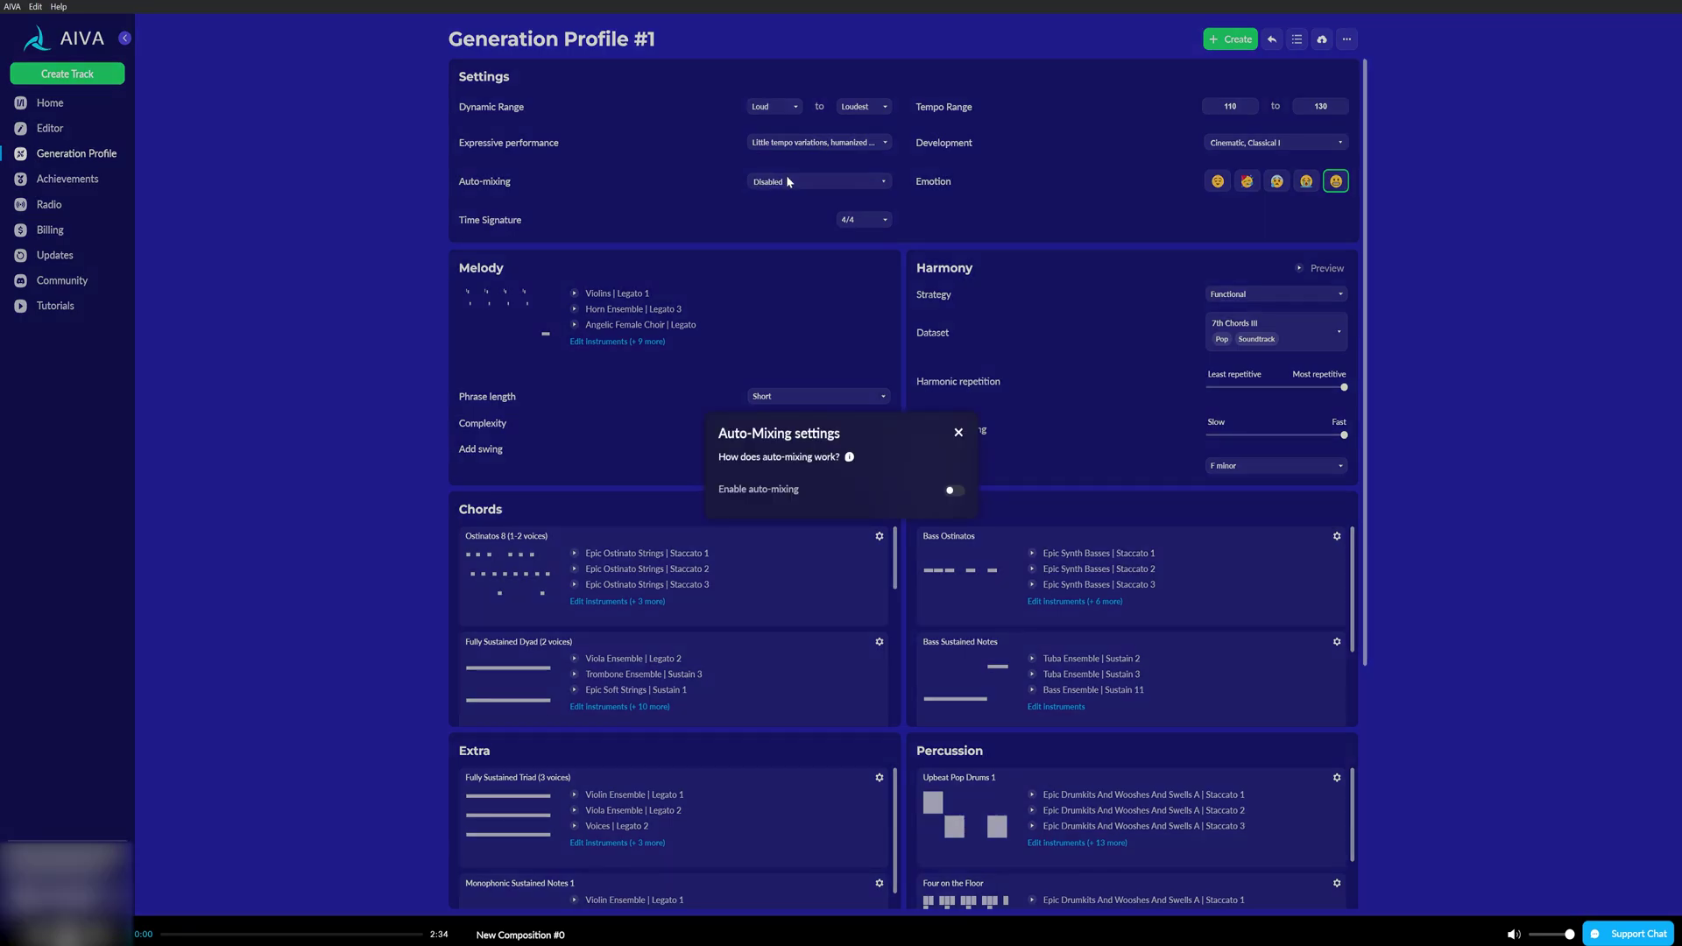
pyautogui.click(949, 493)
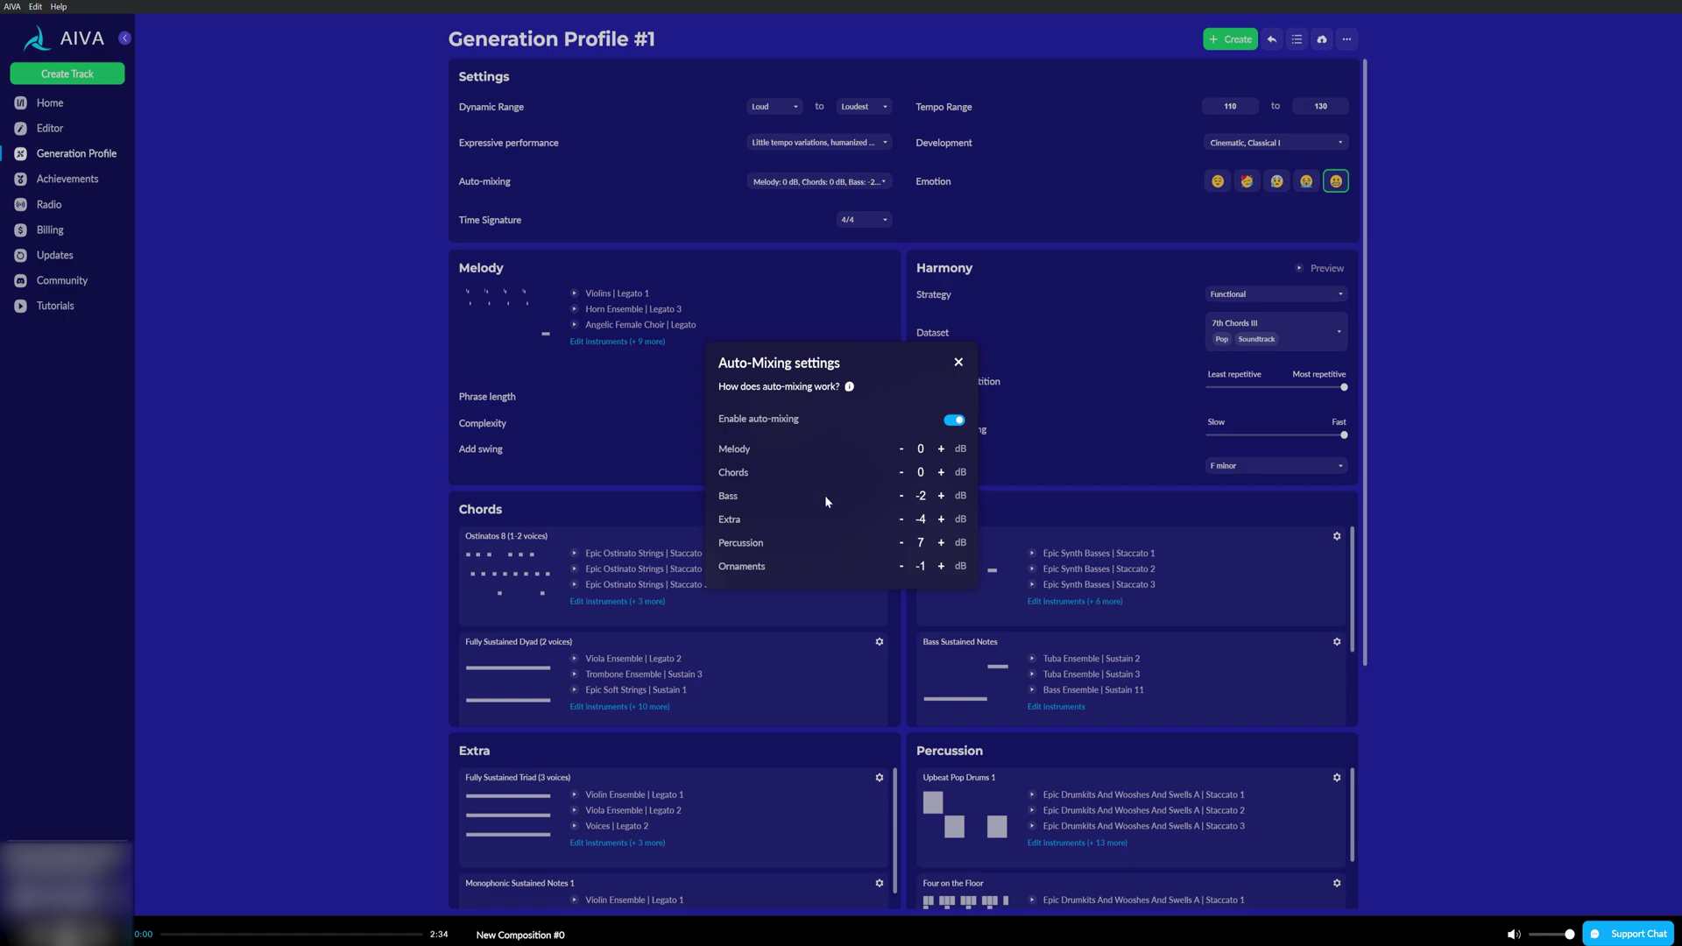
# Close the Auto-Mixing dialog and keep the time signature at 4/4
pyautogui.click(845, 220)
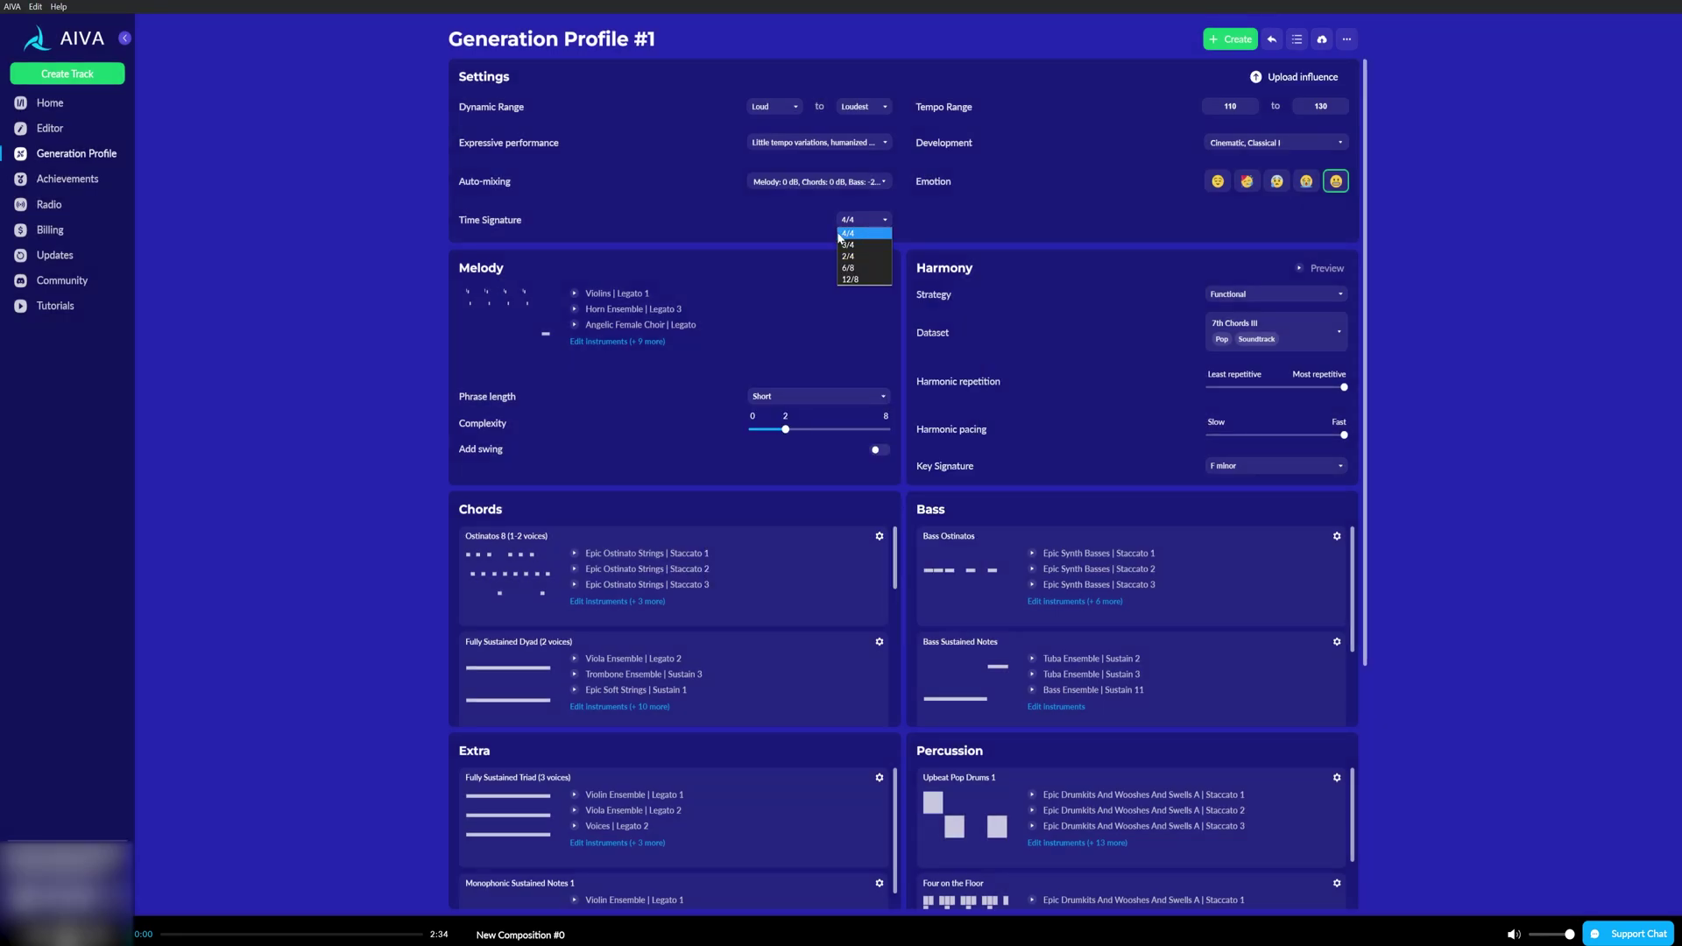
pyautogui.click(745, 225)
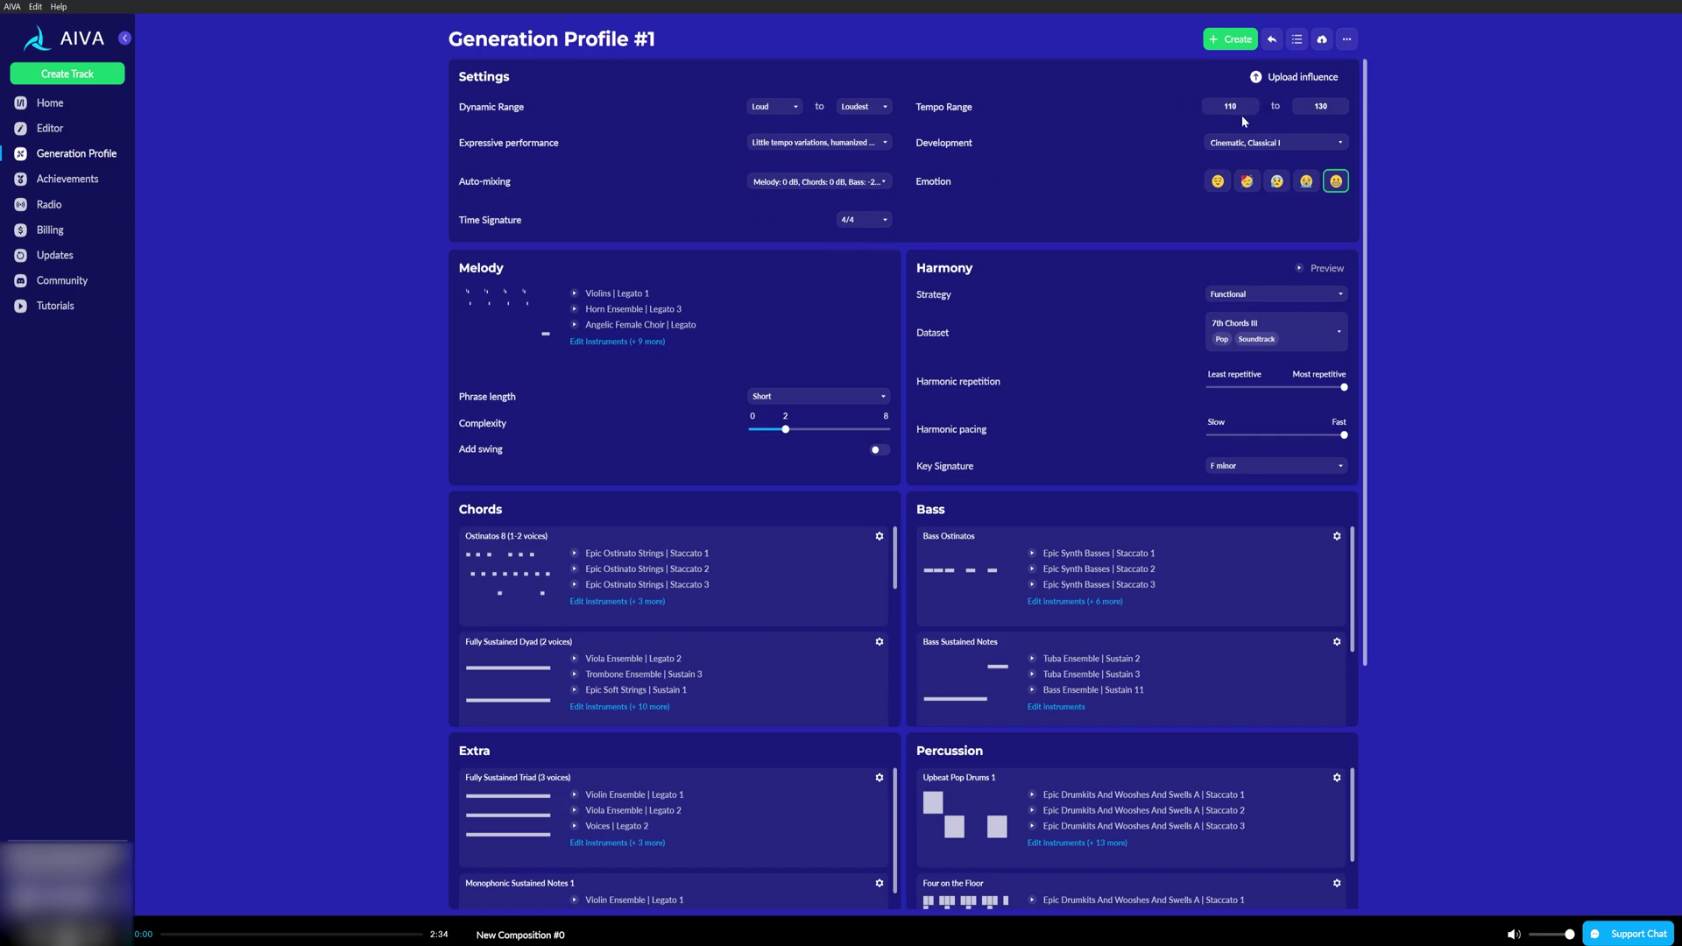
pyautogui.click(1290, 144)
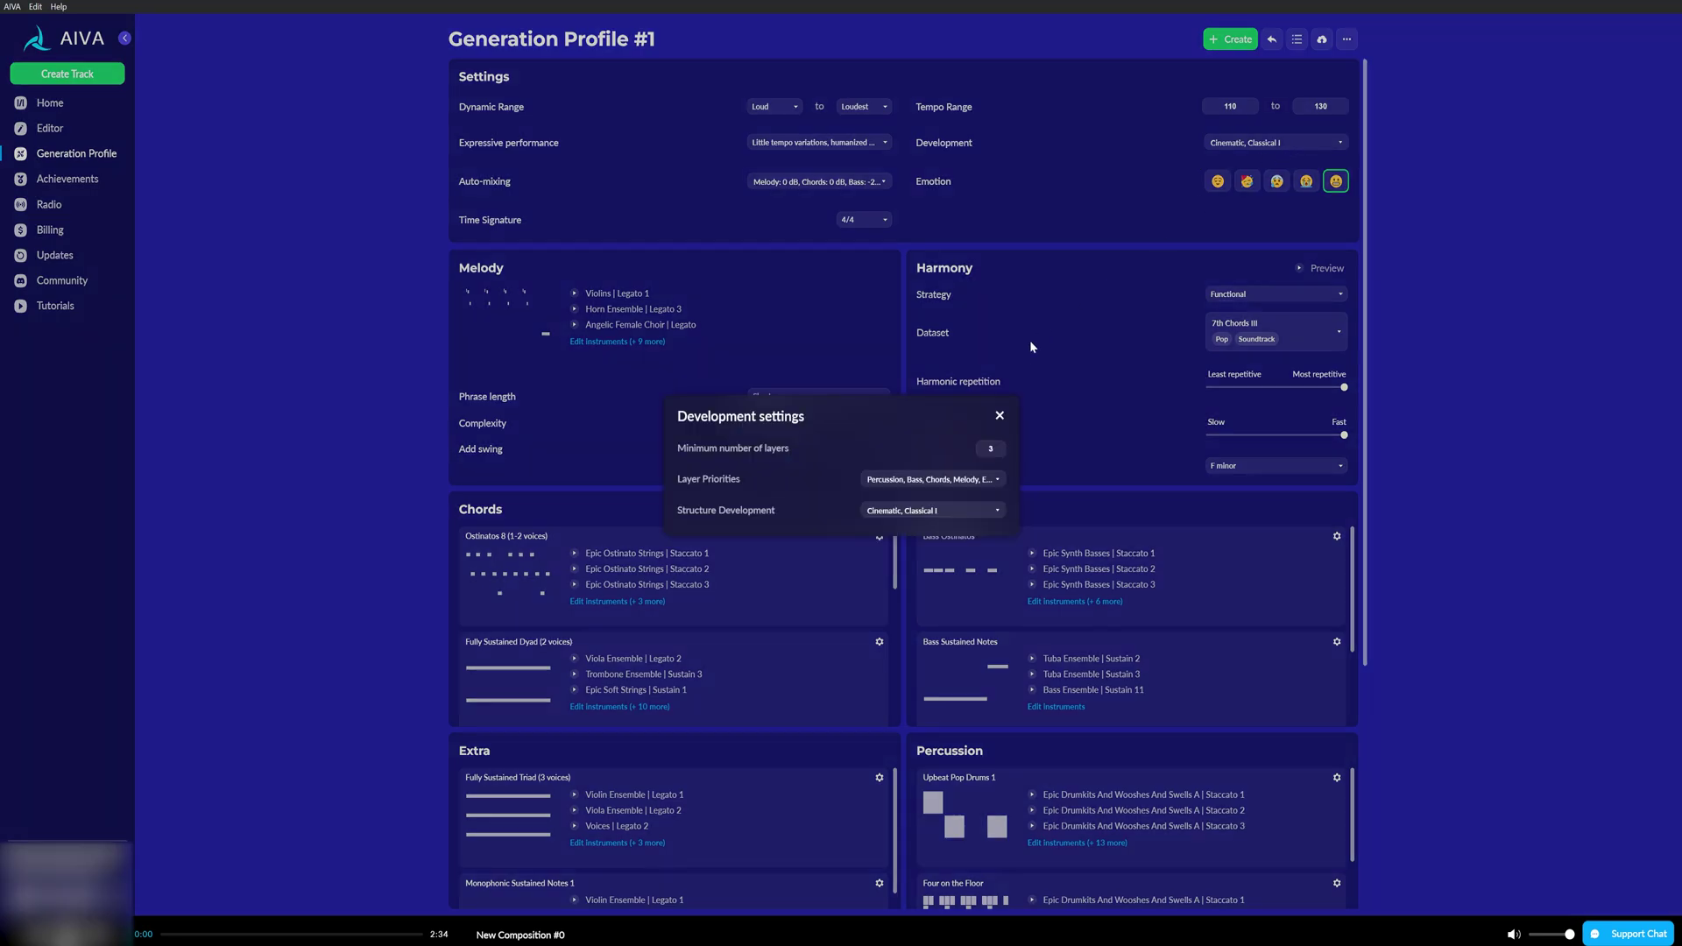
pyautogui.click(980, 482)
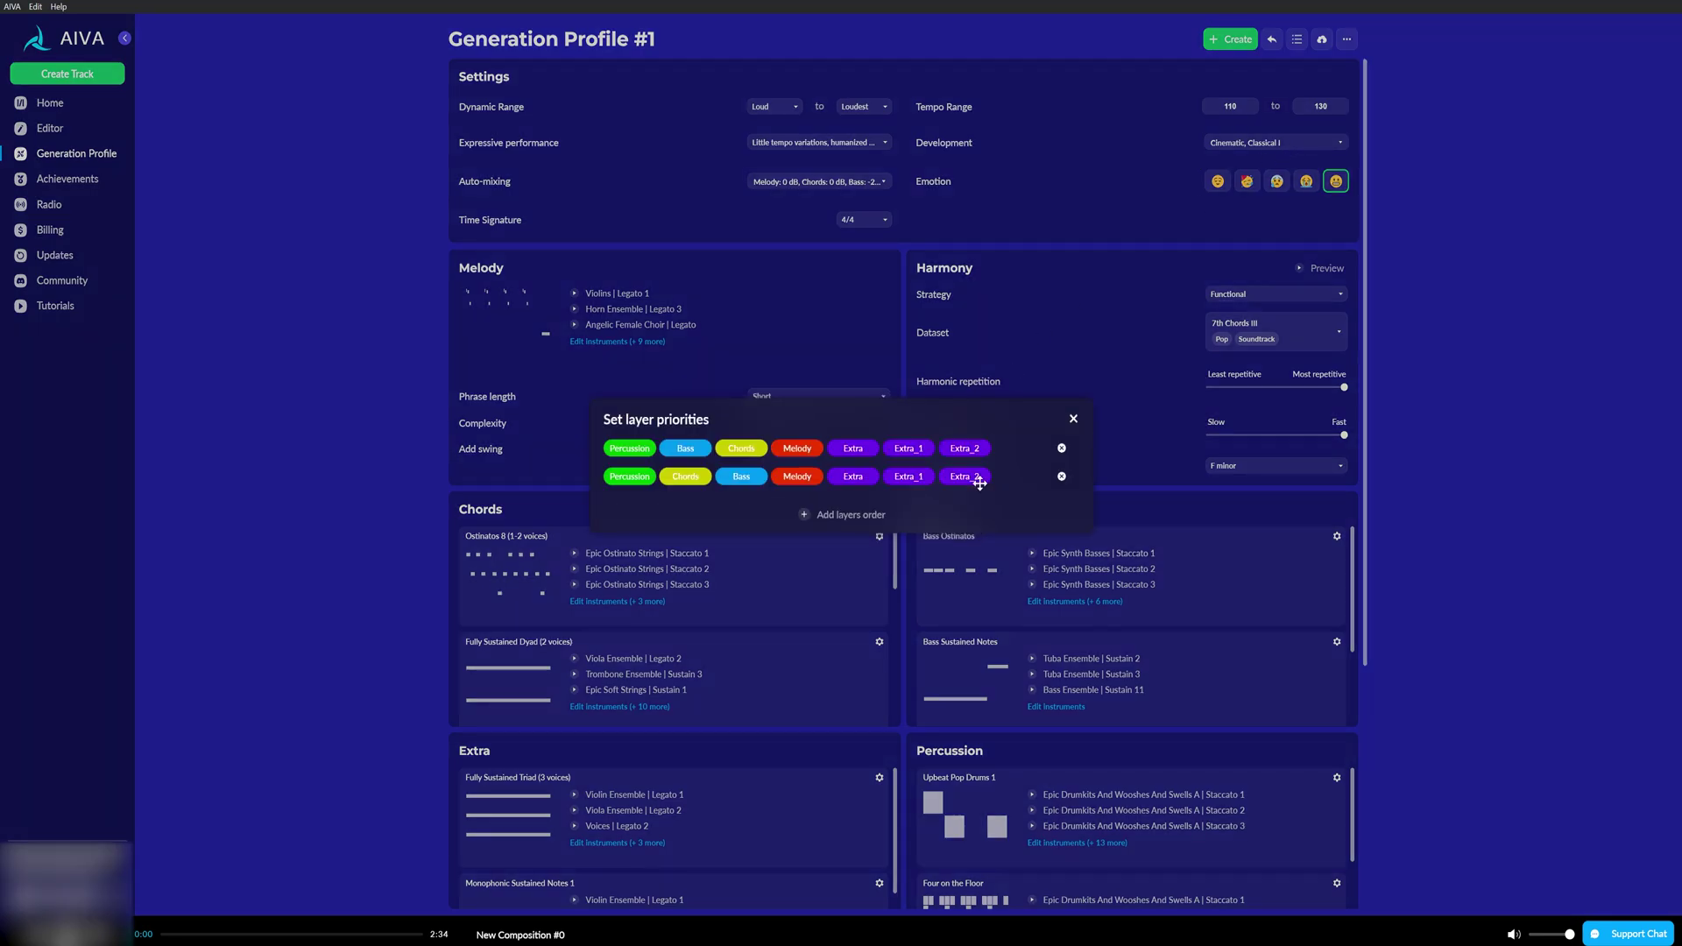
pyautogui.click(1073, 418)
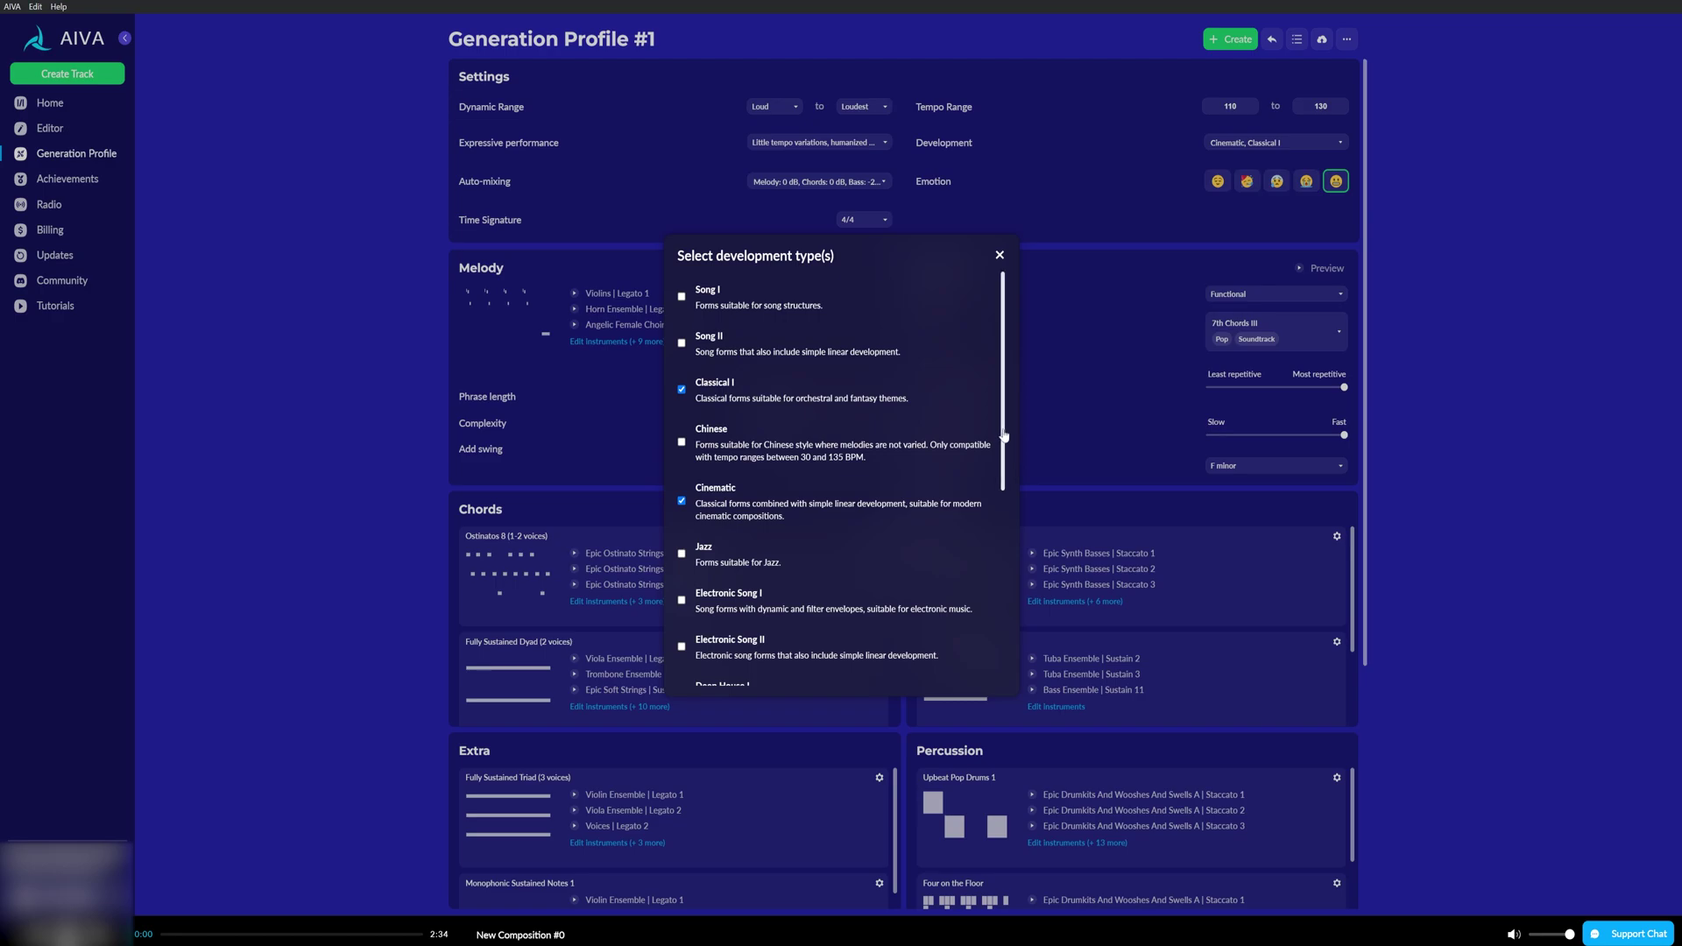
pyautogui.moveTo(1004, 435); pyautogui.dragTo(1001, 457)
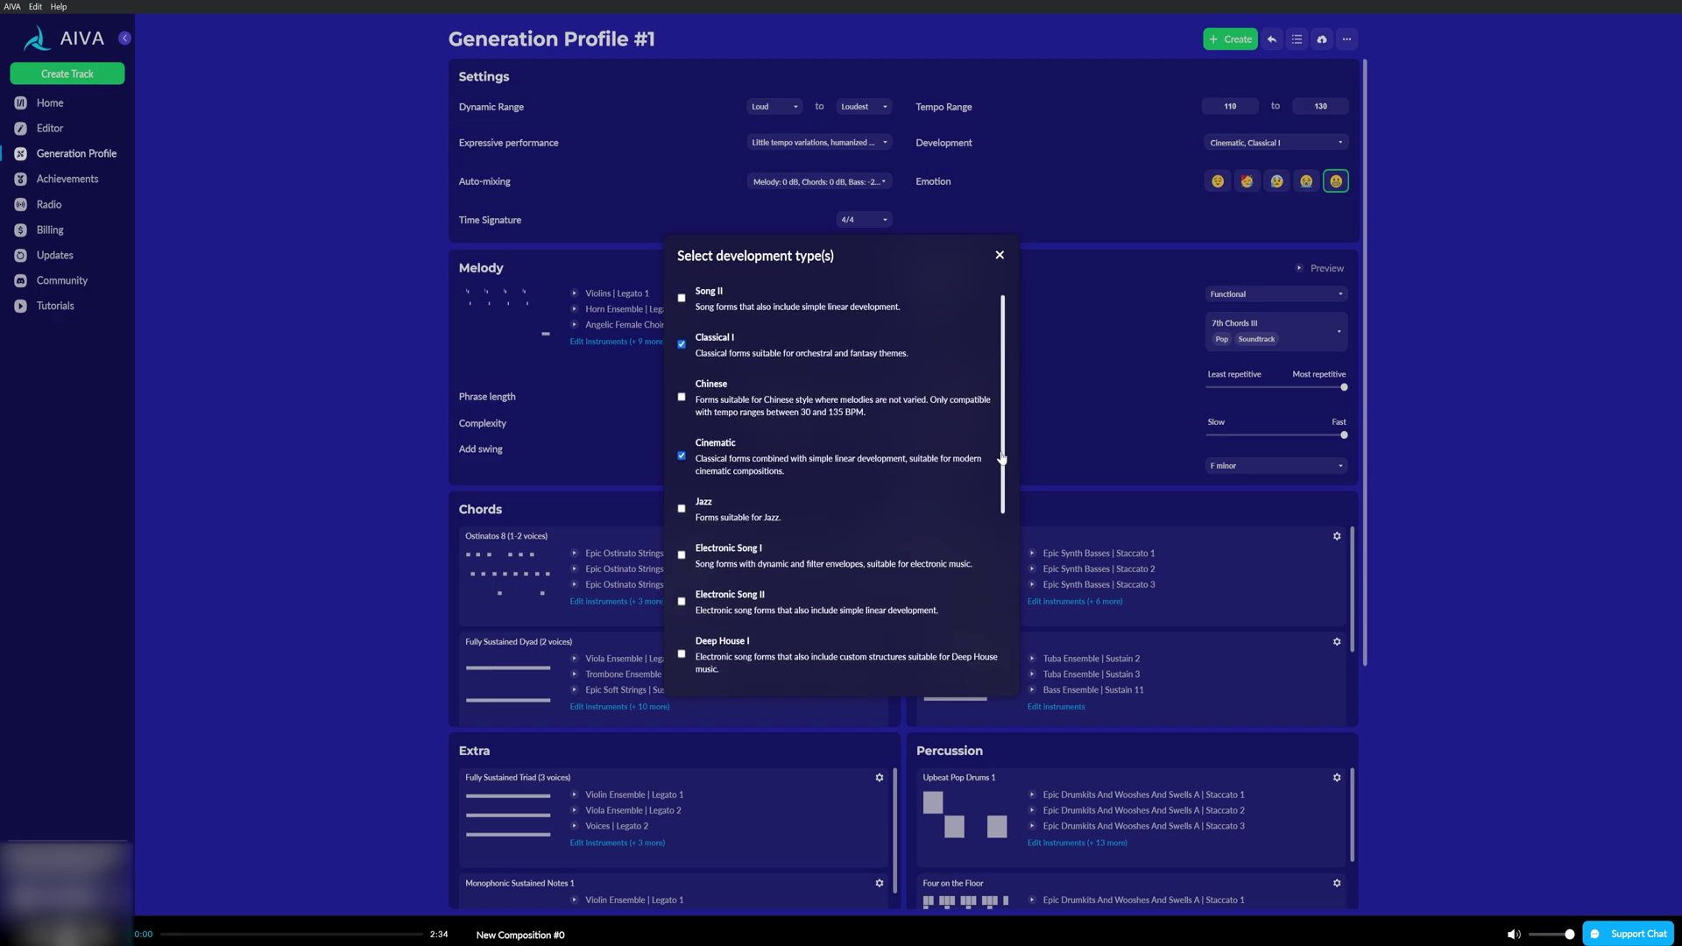
pyautogui.scroll(1, 1001, 457)
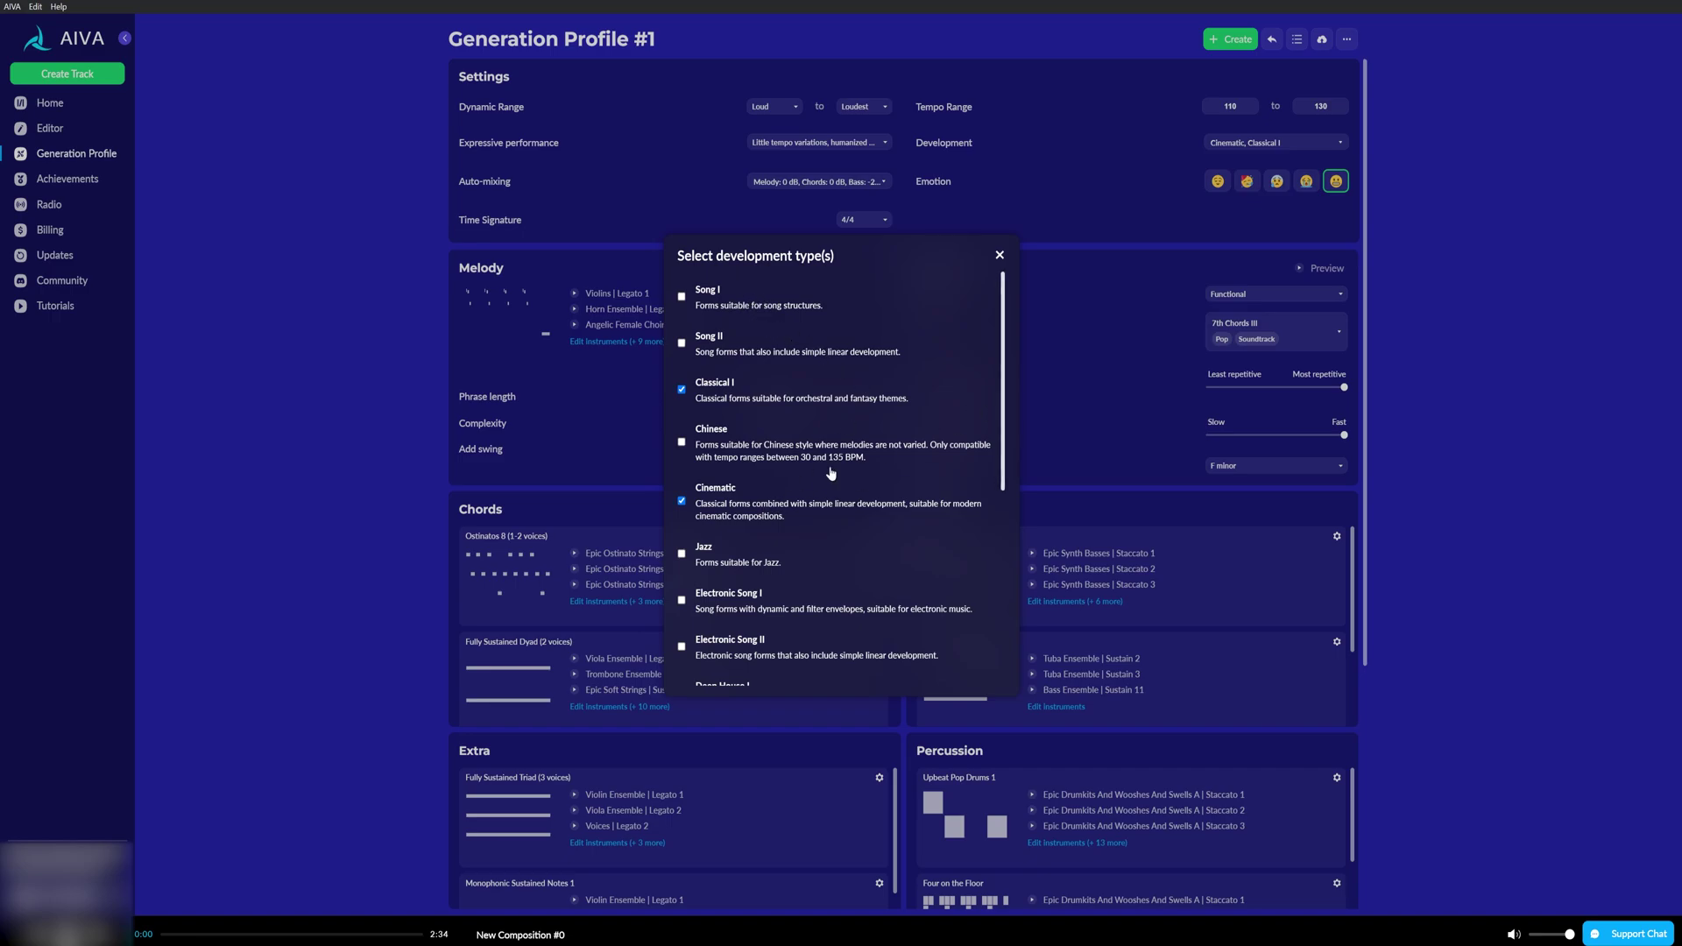
pyautogui.moveTo(1004, 418); pyautogui.dragTo(981, 638)
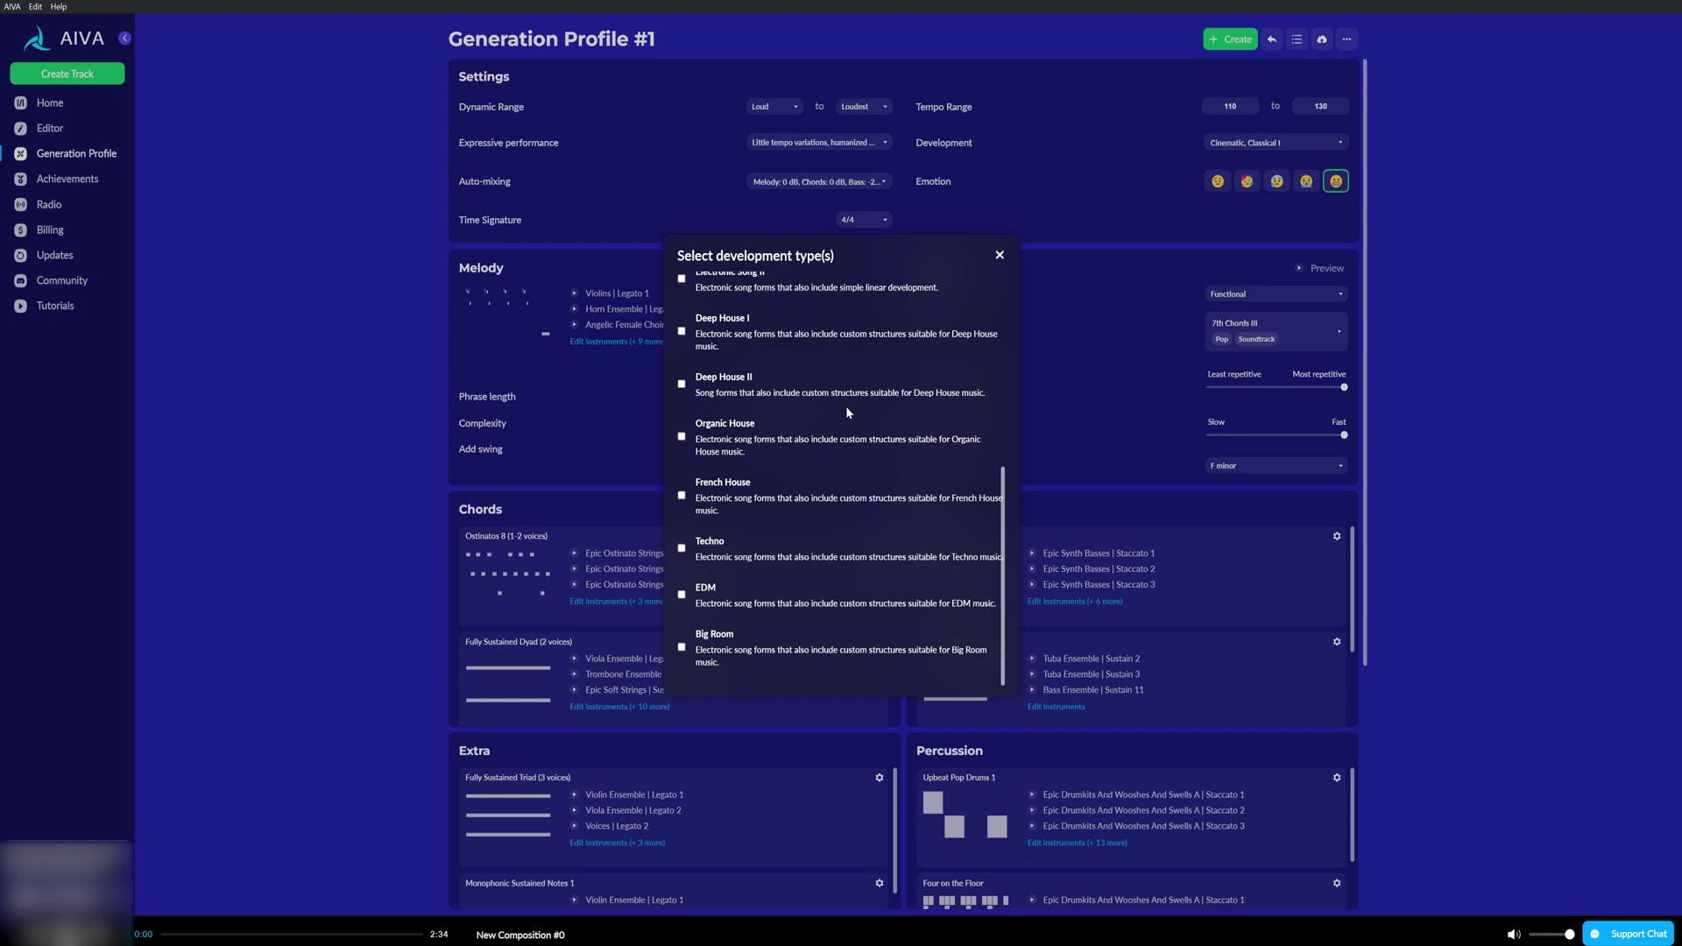
pyautogui.click(1000, 256)
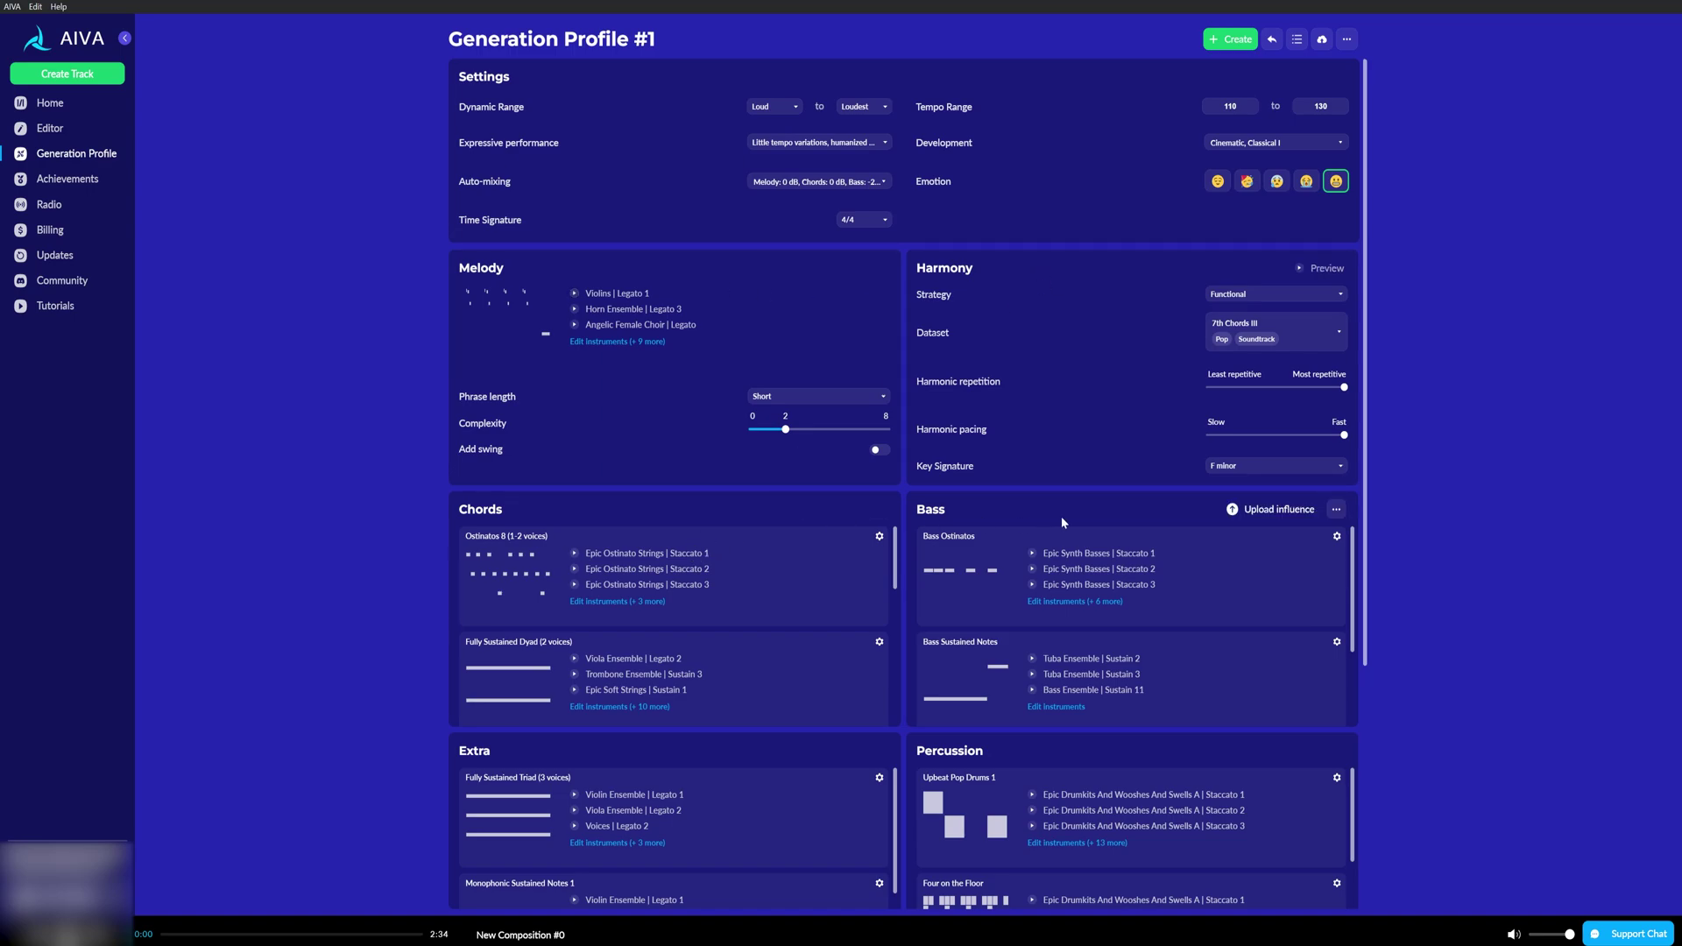
pyautogui.moveTo(1364, 583); pyautogui.dragTo(1369, 442)
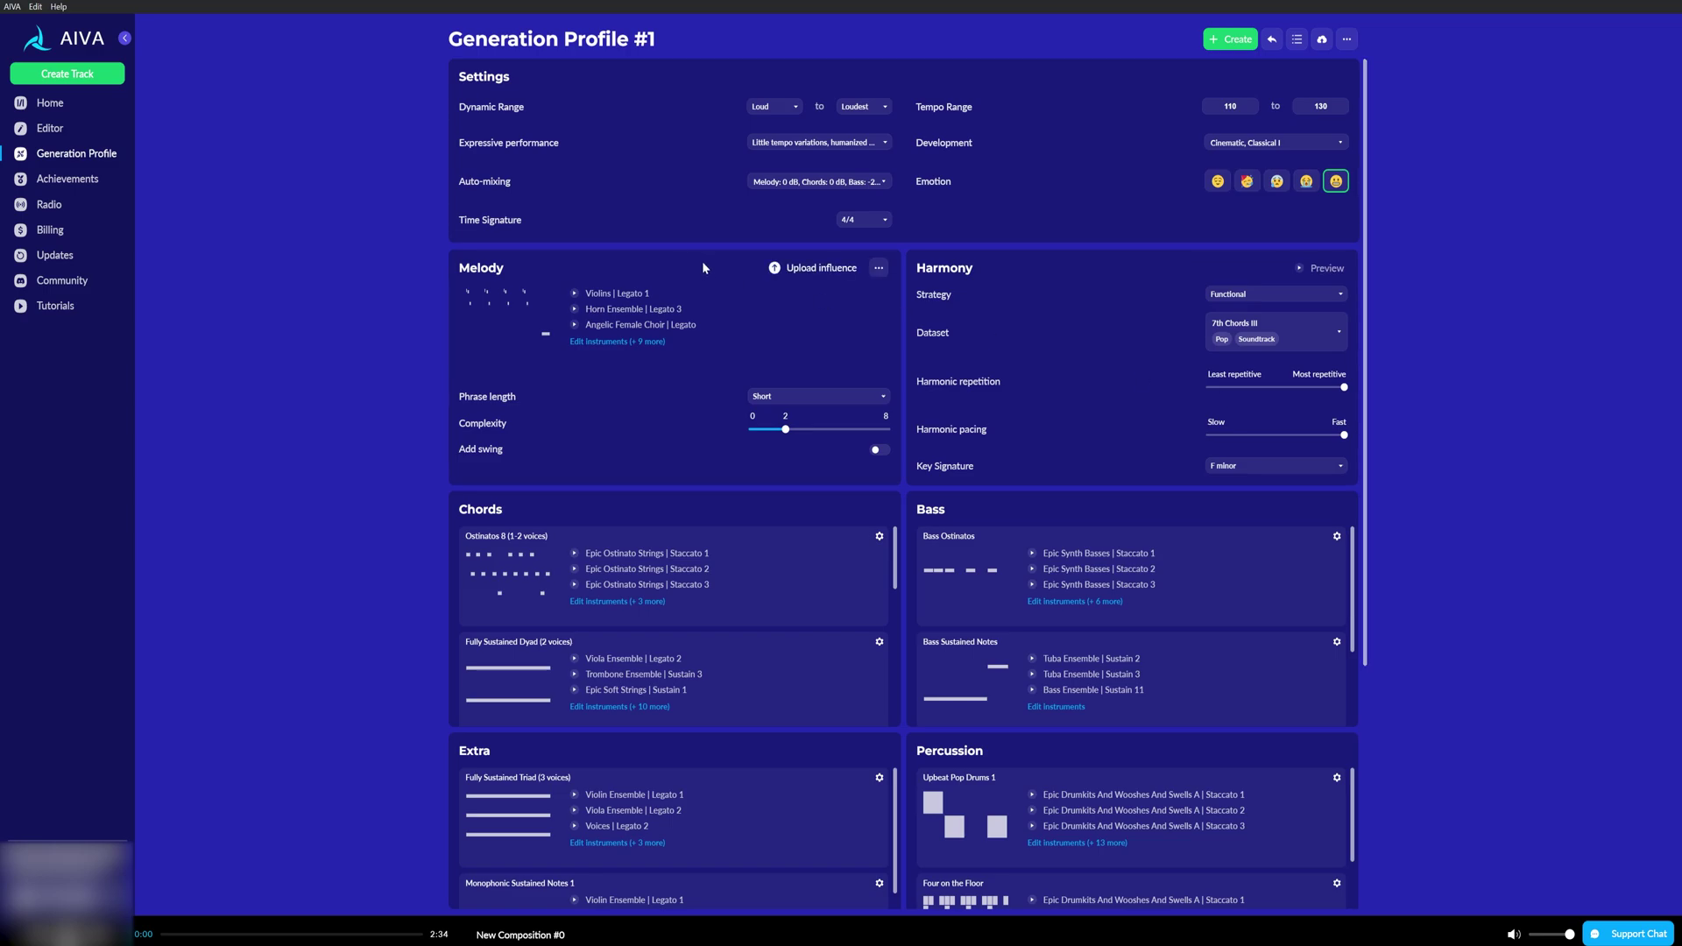
pyautogui.click(806, 266)
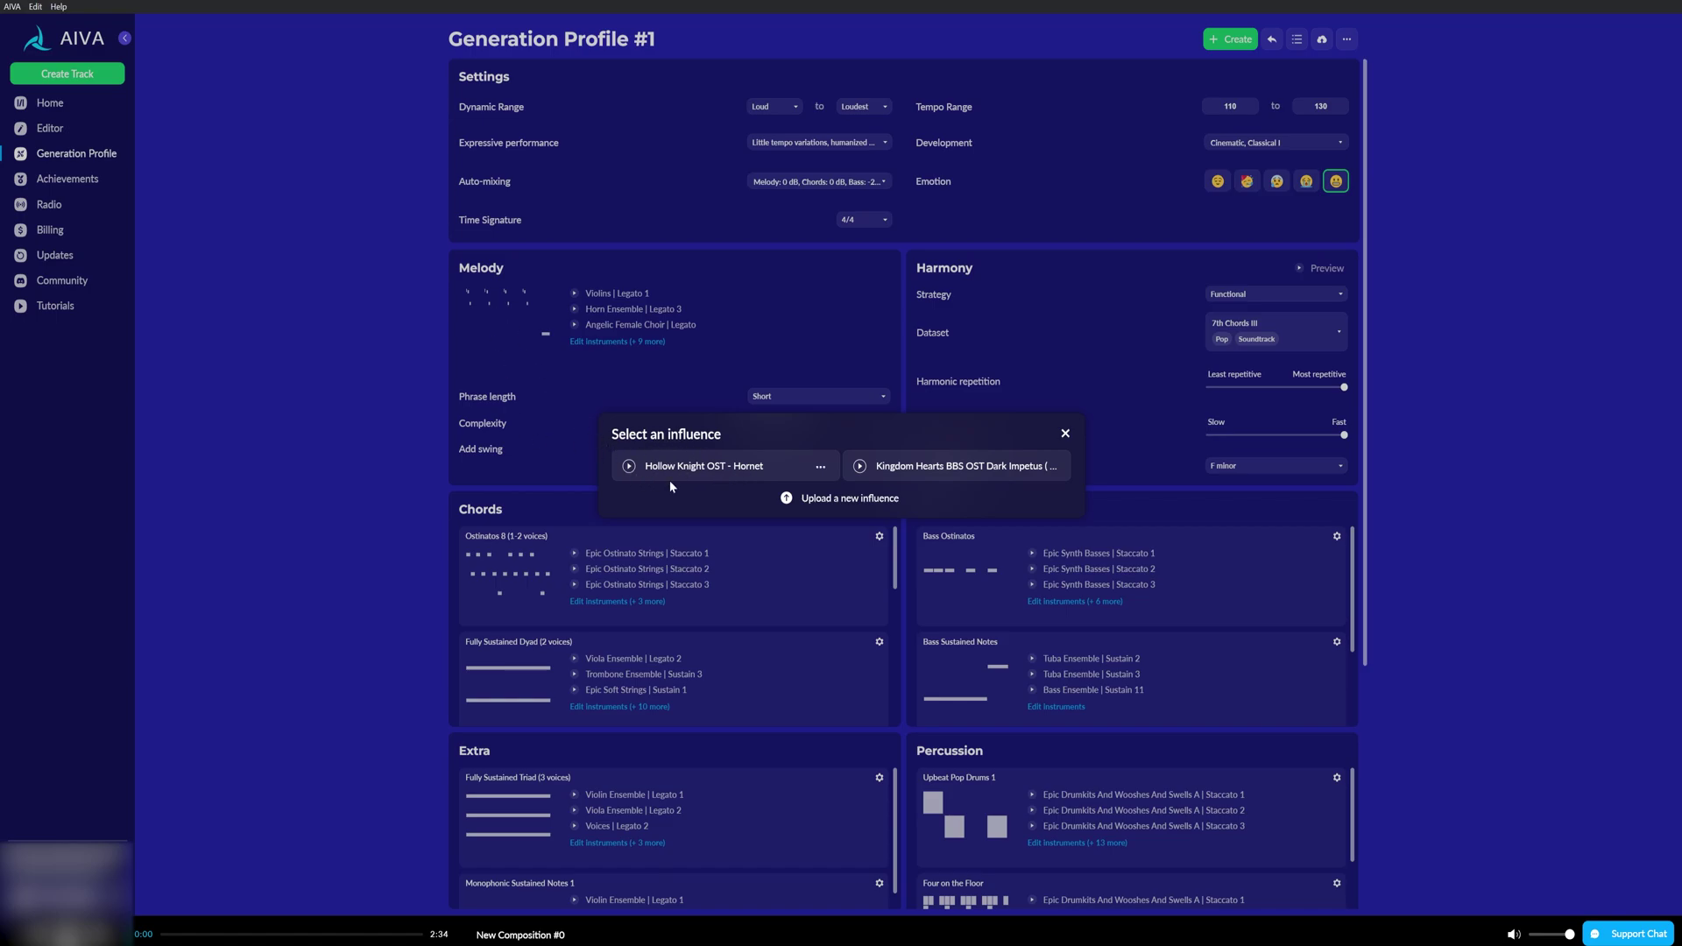
pyautogui.click(1066, 433)
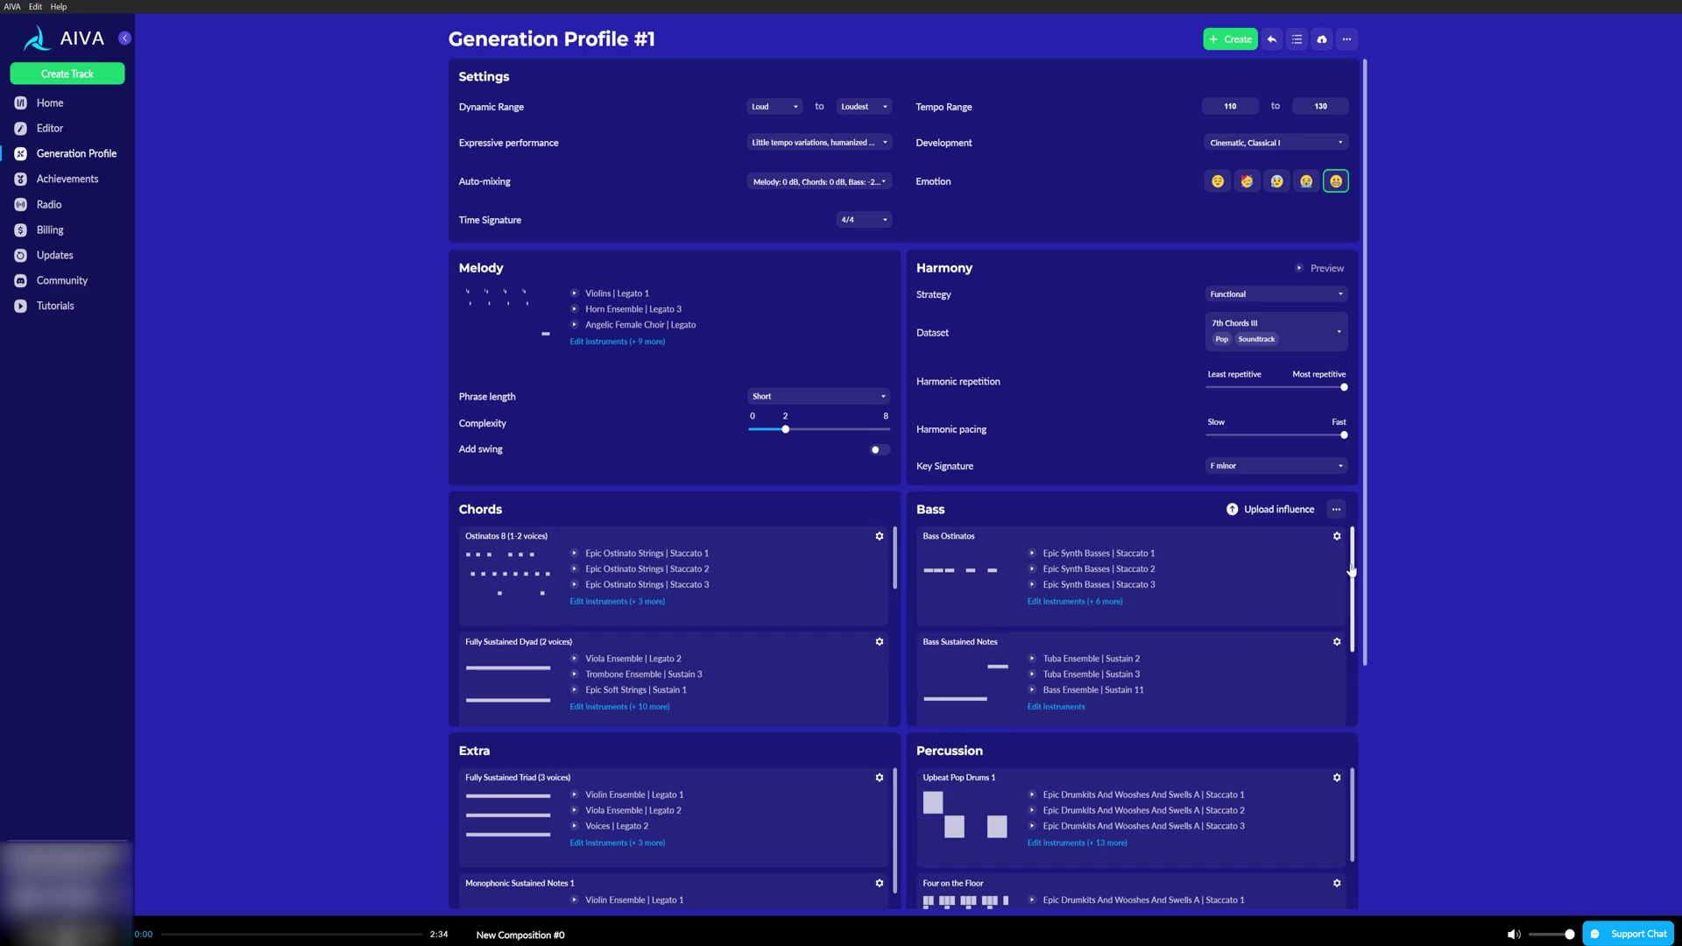
pyautogui.moveTo(1352, 574); pyautogui.dragTo(1353, 662)
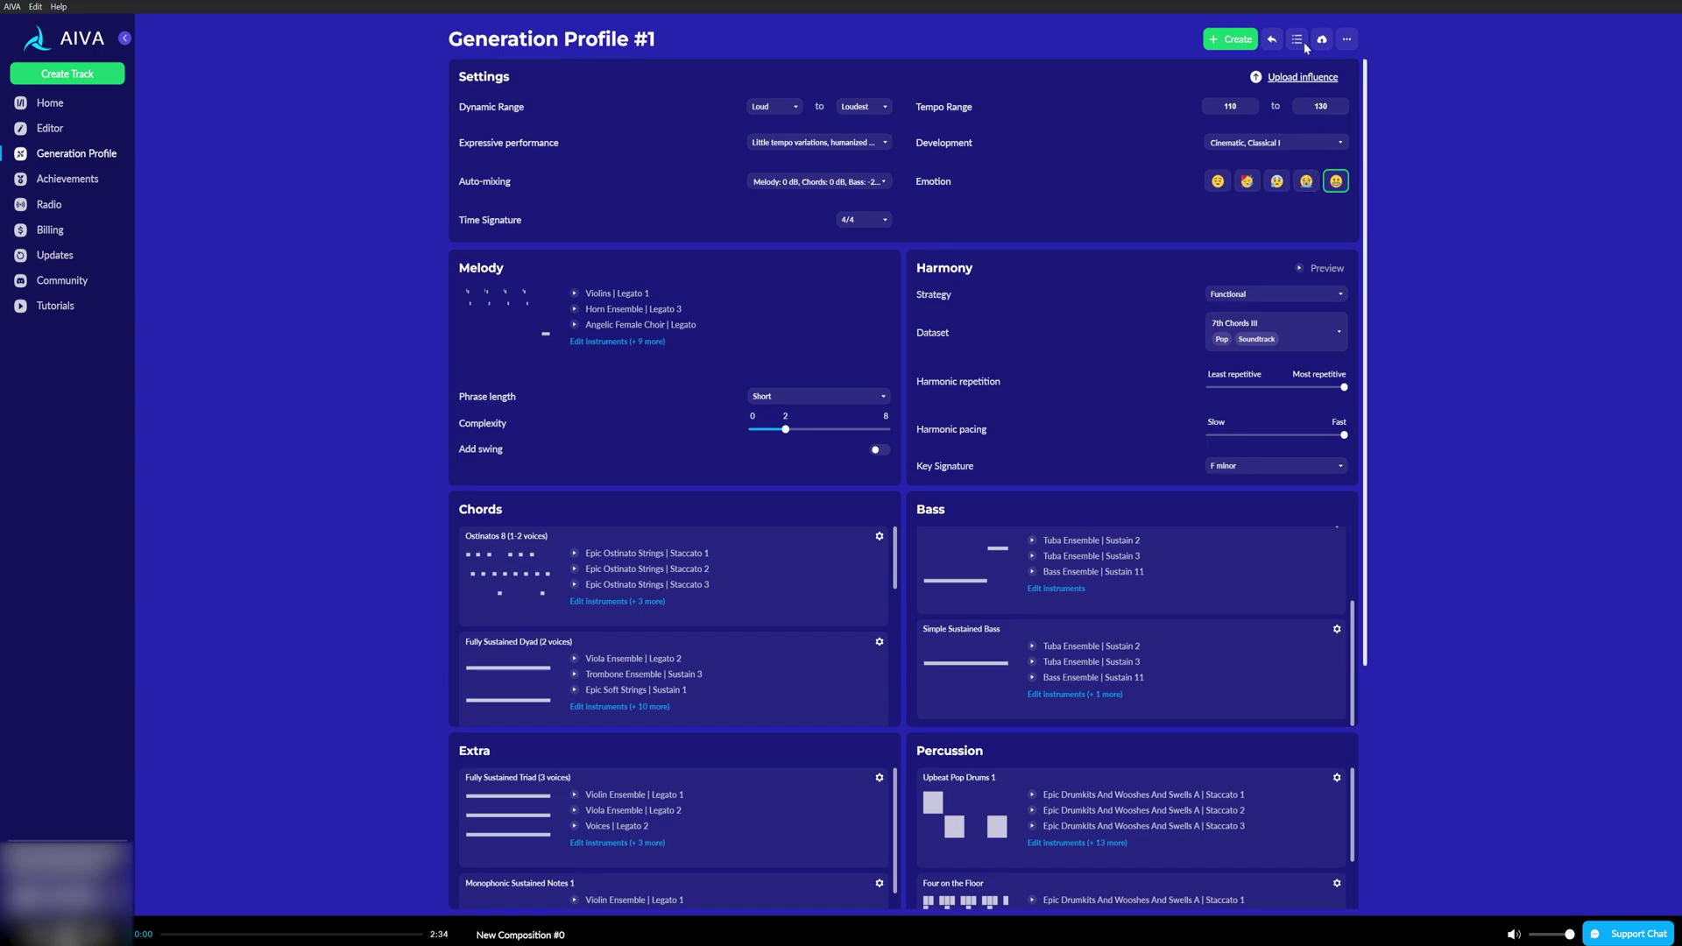
# Review Create options (key, Auto duration, 1 composition), then abandon and return to Home Influences
pyautogui.click(1229, 42)
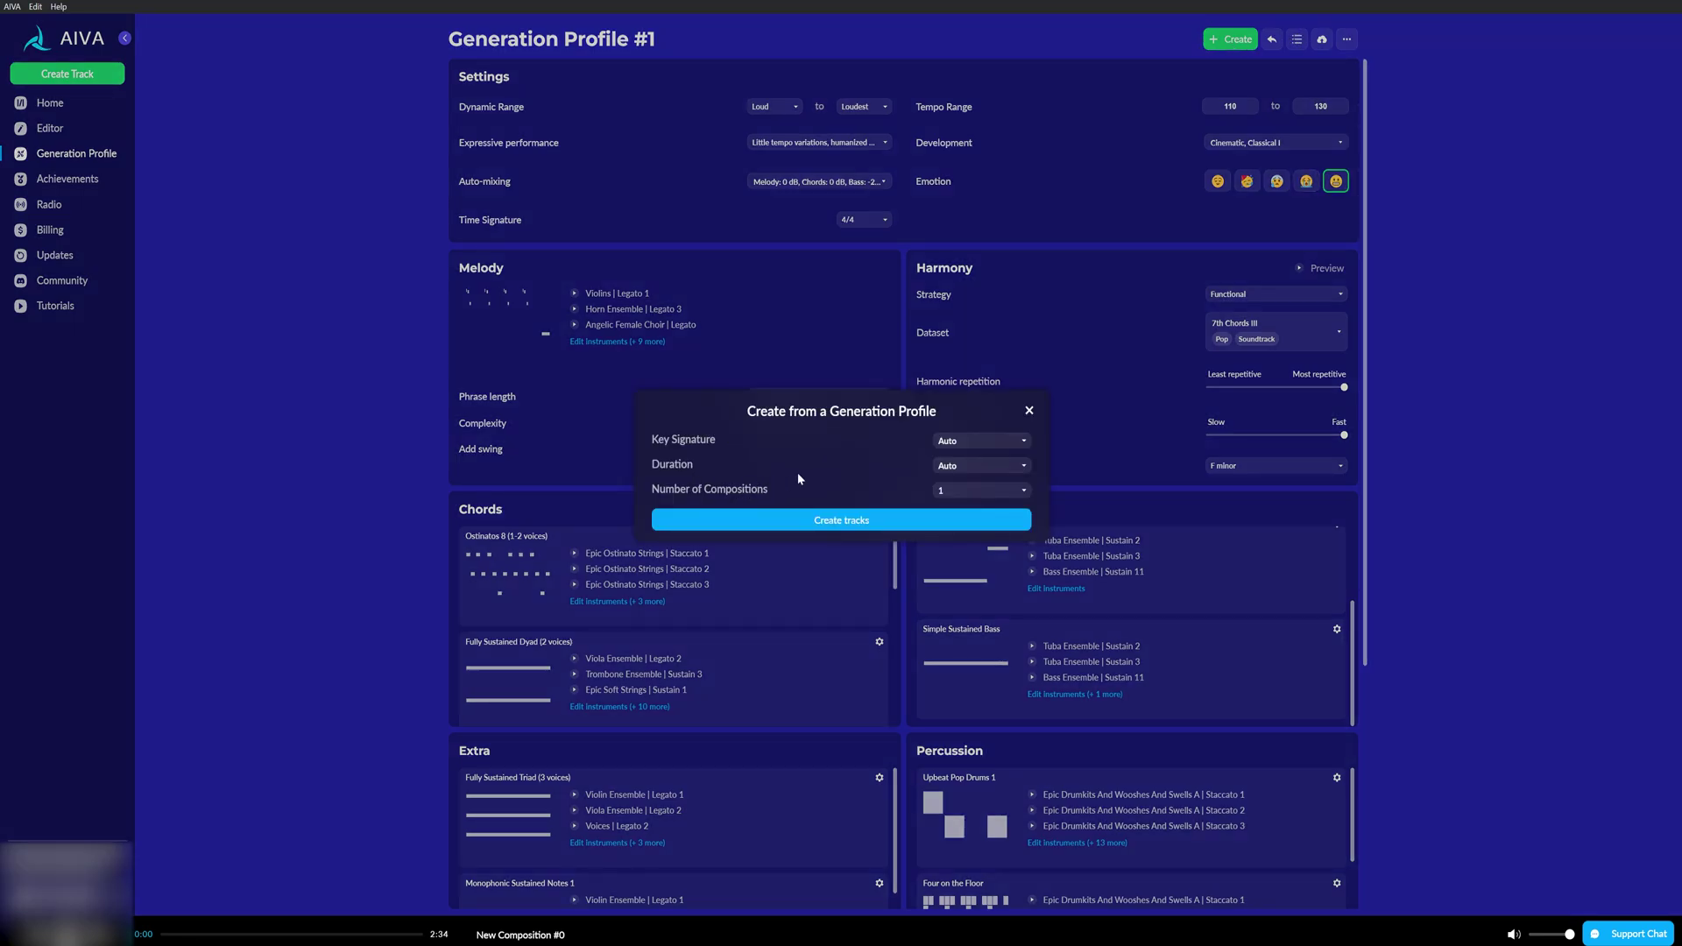
pyautogui.click(983, 445)
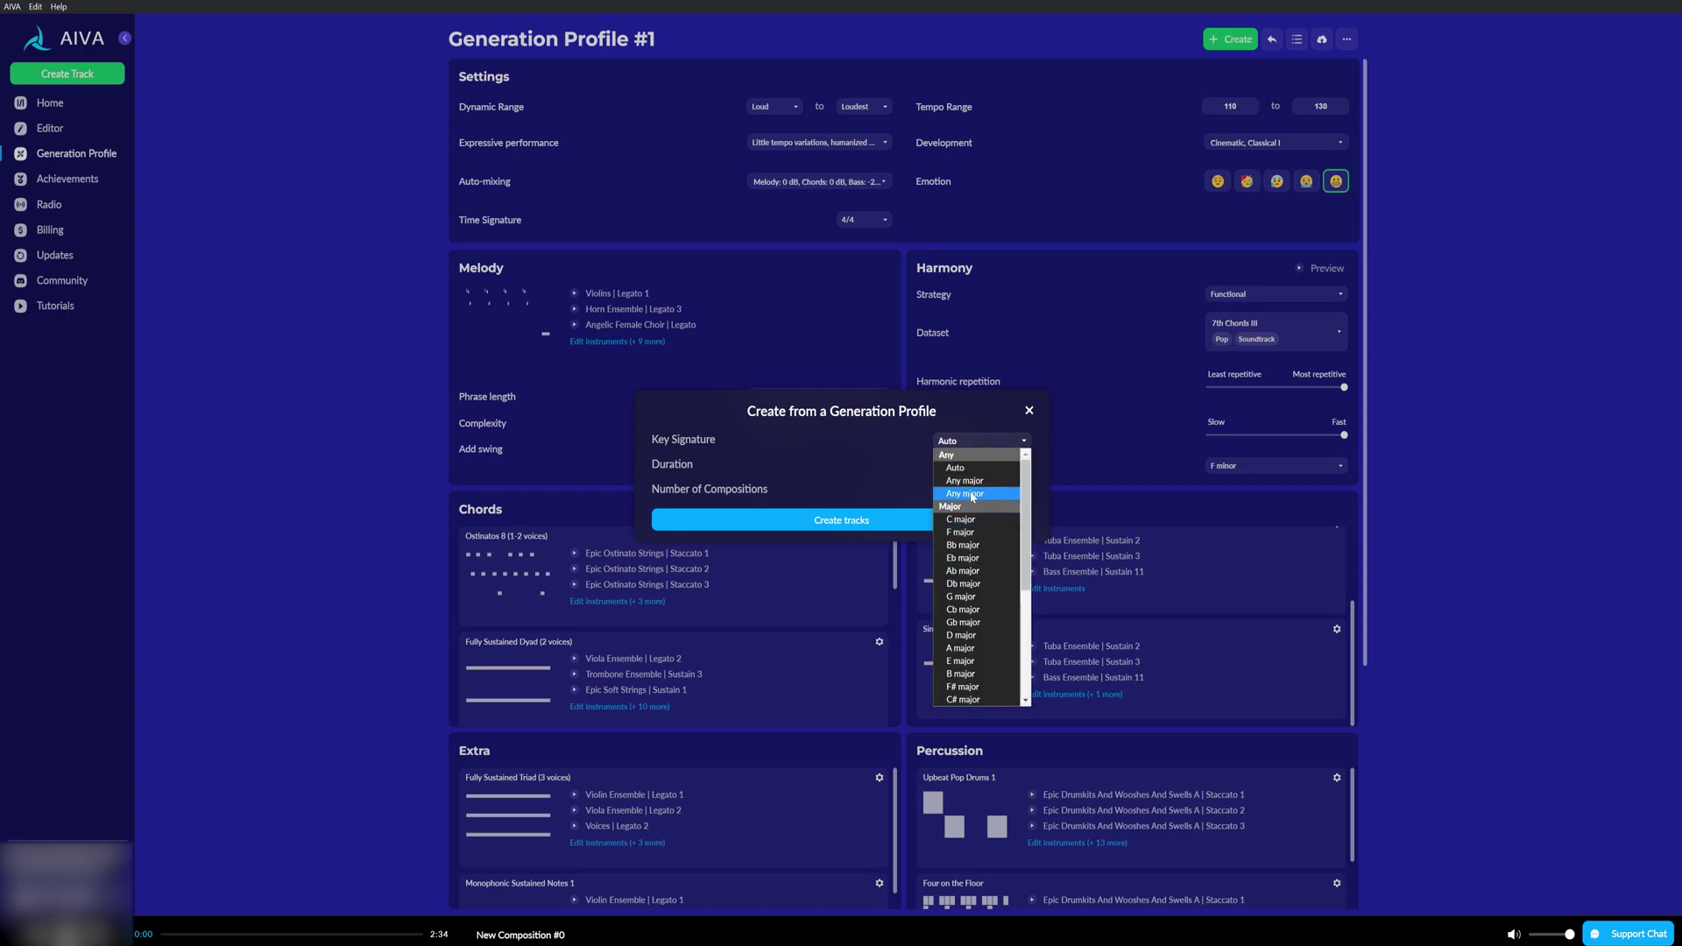
pyautogui.scroll(-5, 1001, 501)
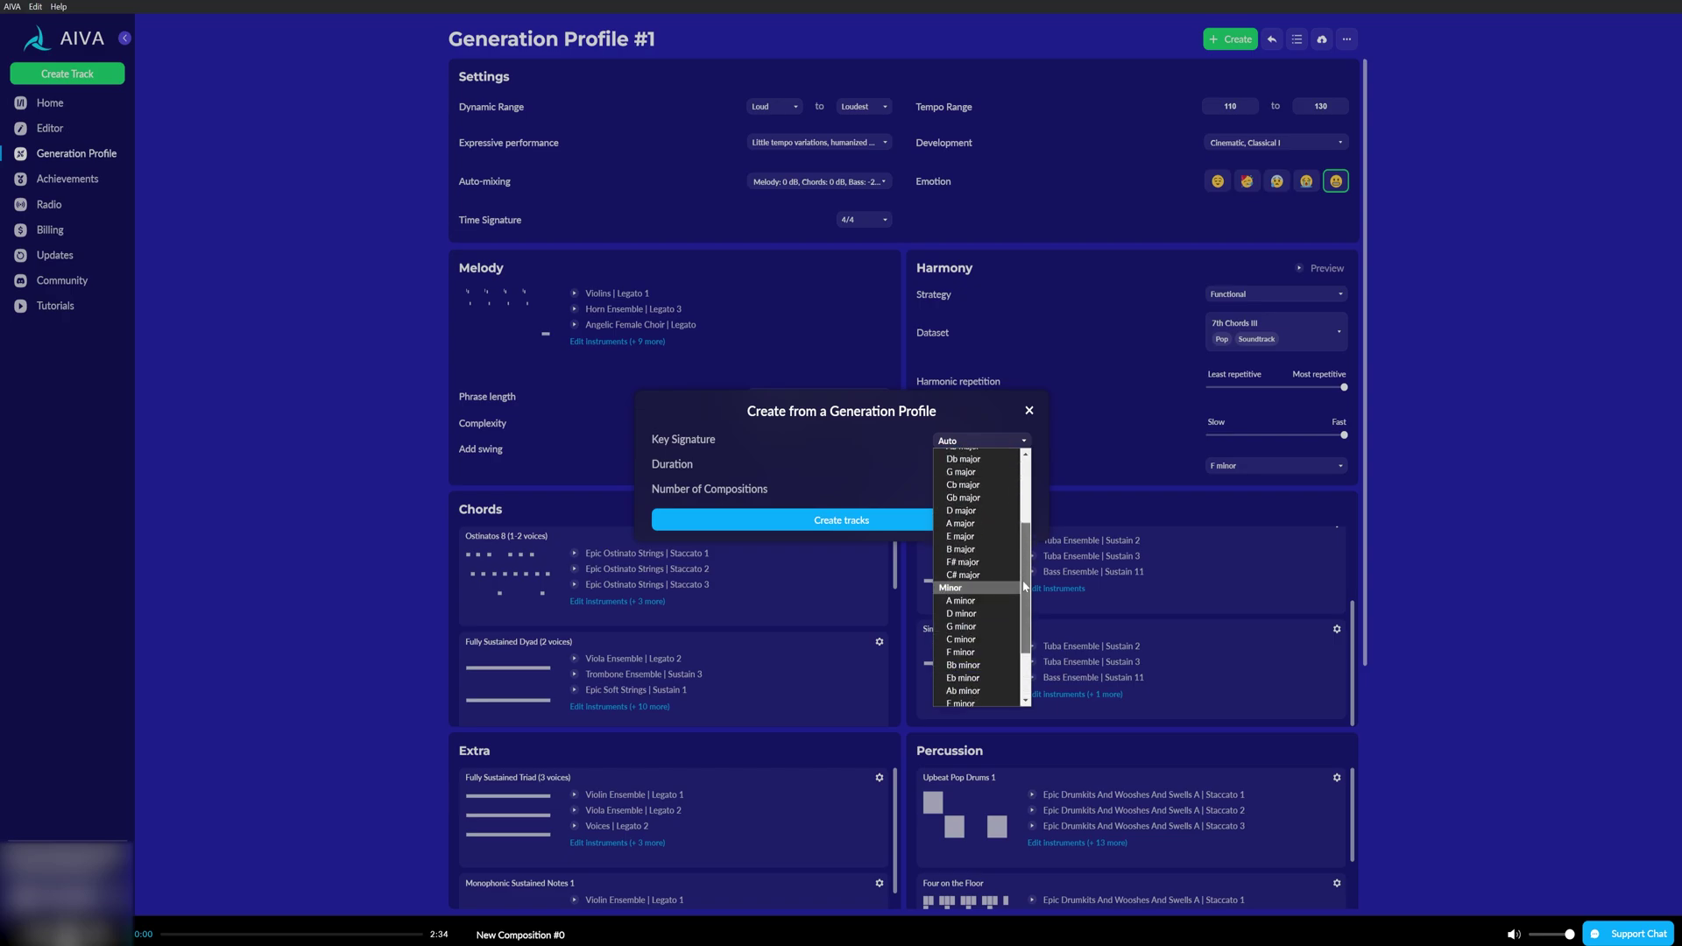
pyautogui.click(867, 470)
pyautogui.click(992, 471)
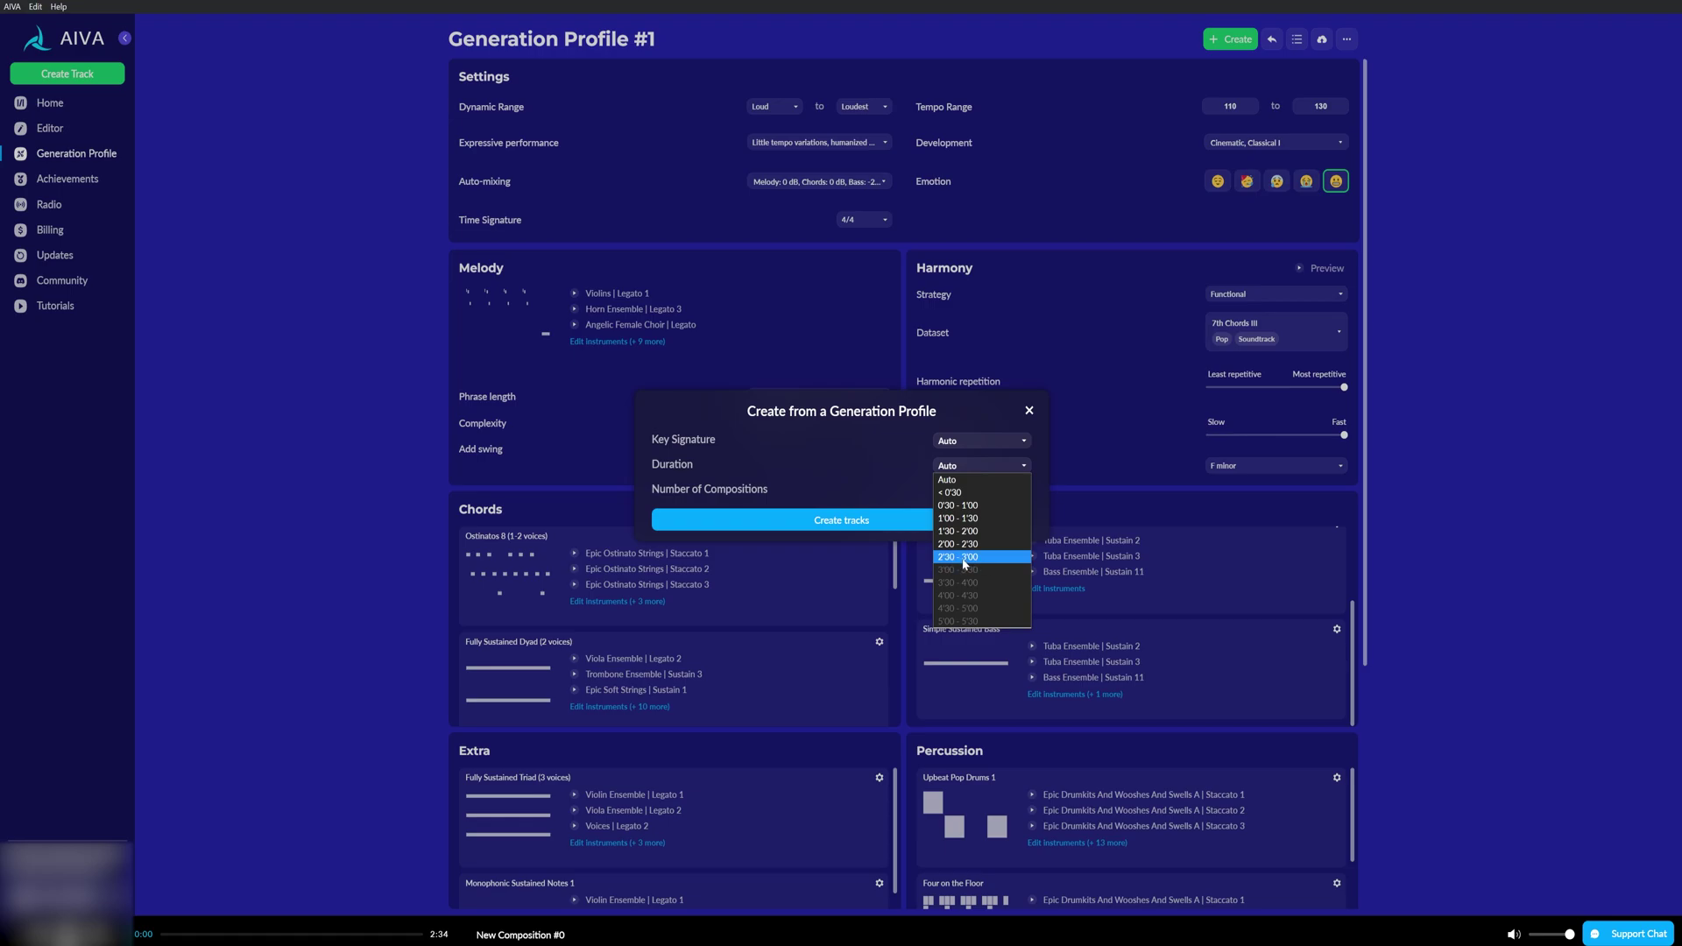
pyautogui.click(860, 469)
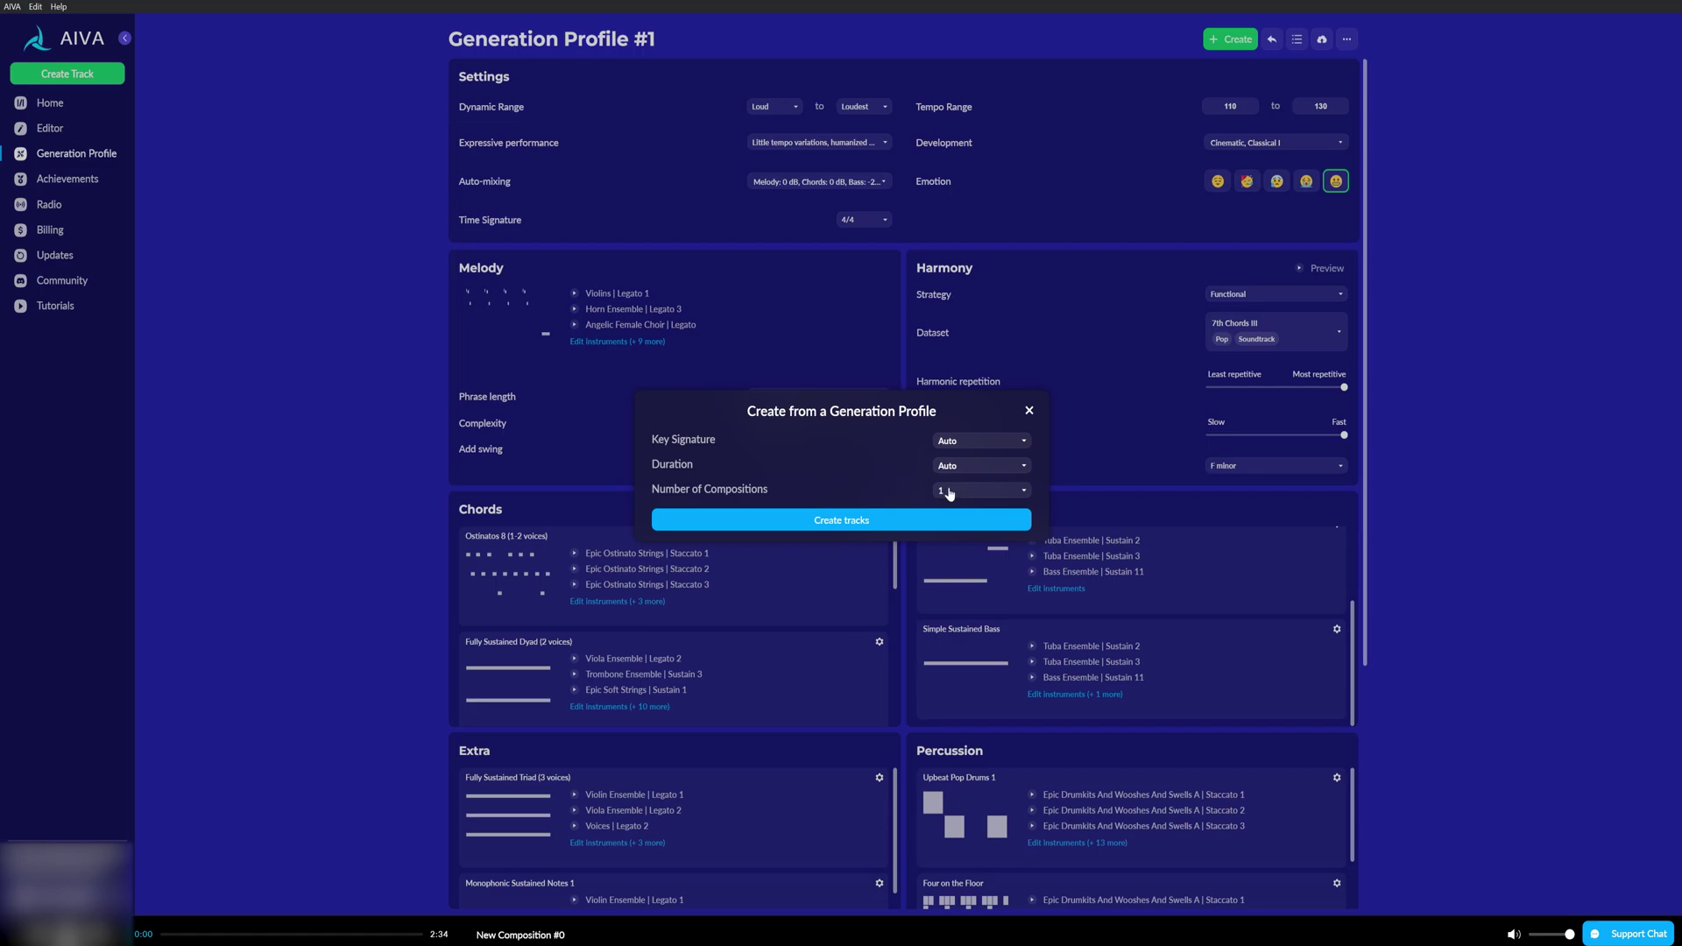
pyautogui.click(949, 493)
pyautogui.click(1001, 424)
pyautogui.click(1029, 410)
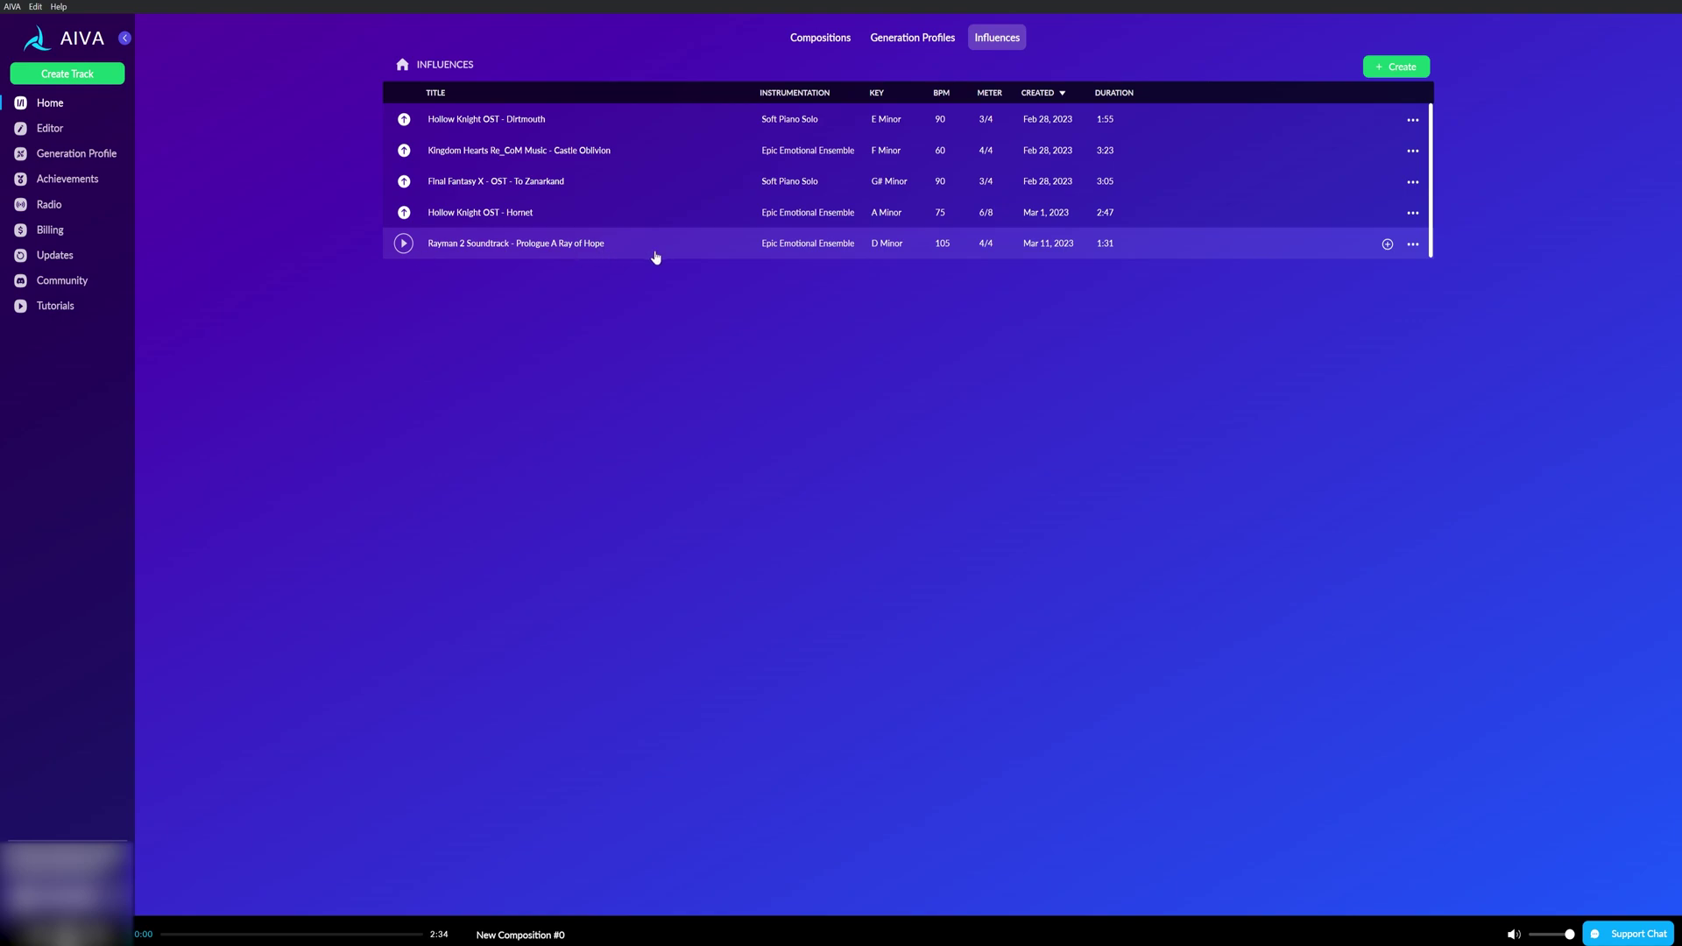
# Create a new composition from the existing Rayman 2 Prologue influence
pyautogui.click(820, 38)
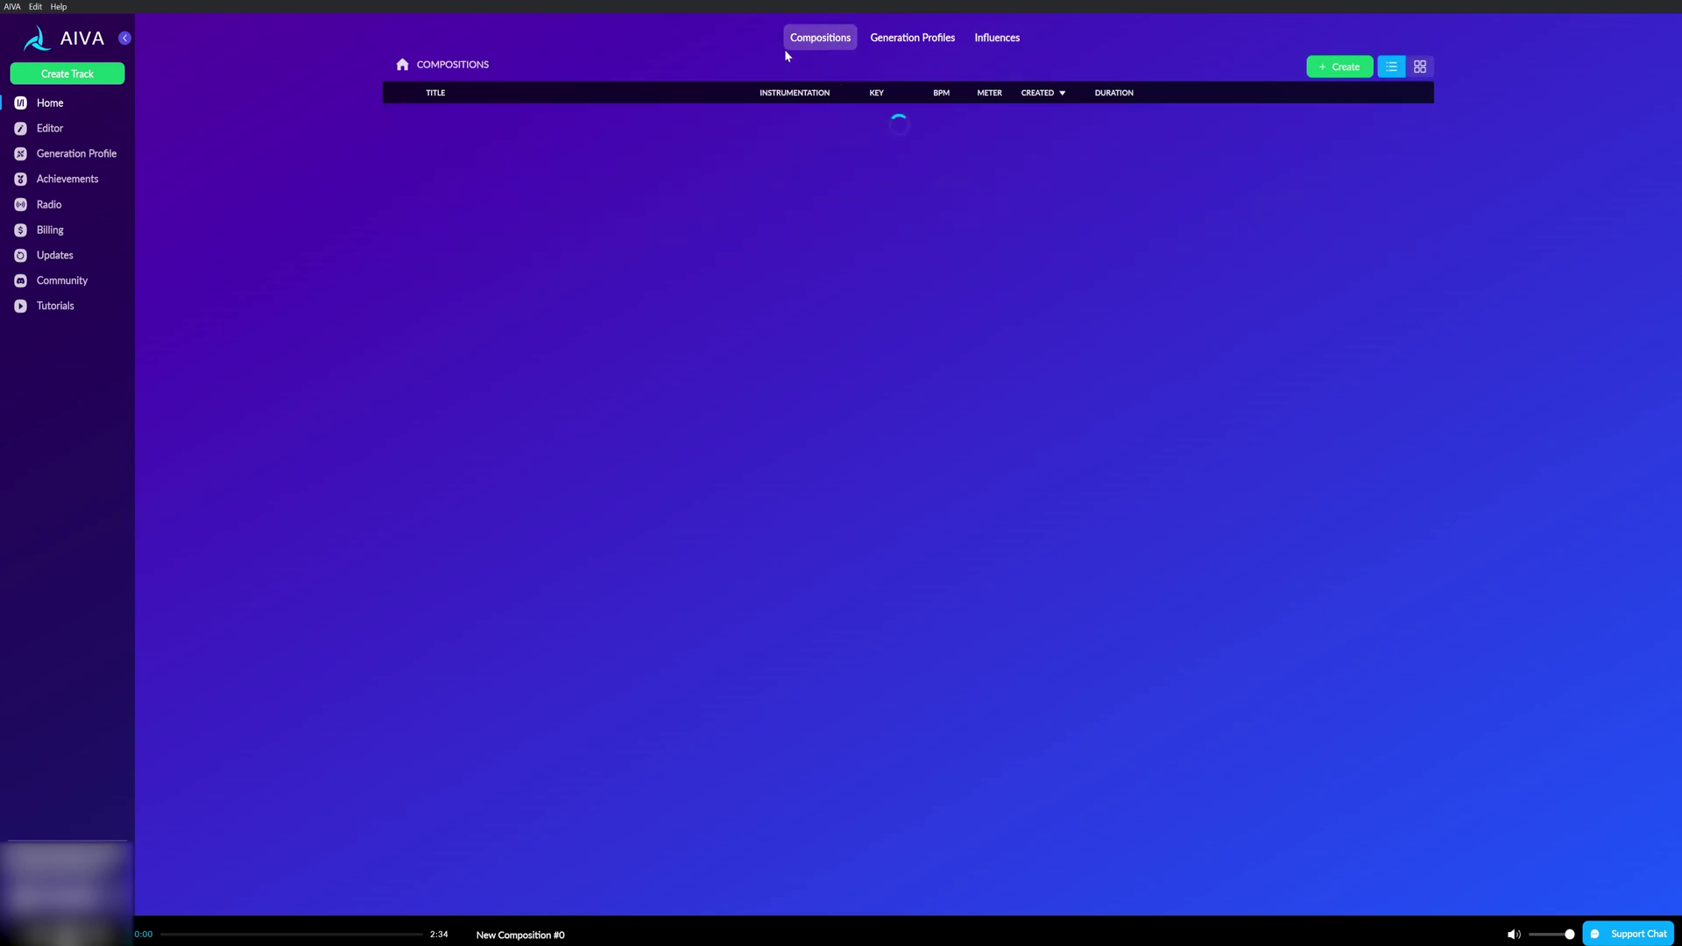
pyautogui.click(1336, 69)
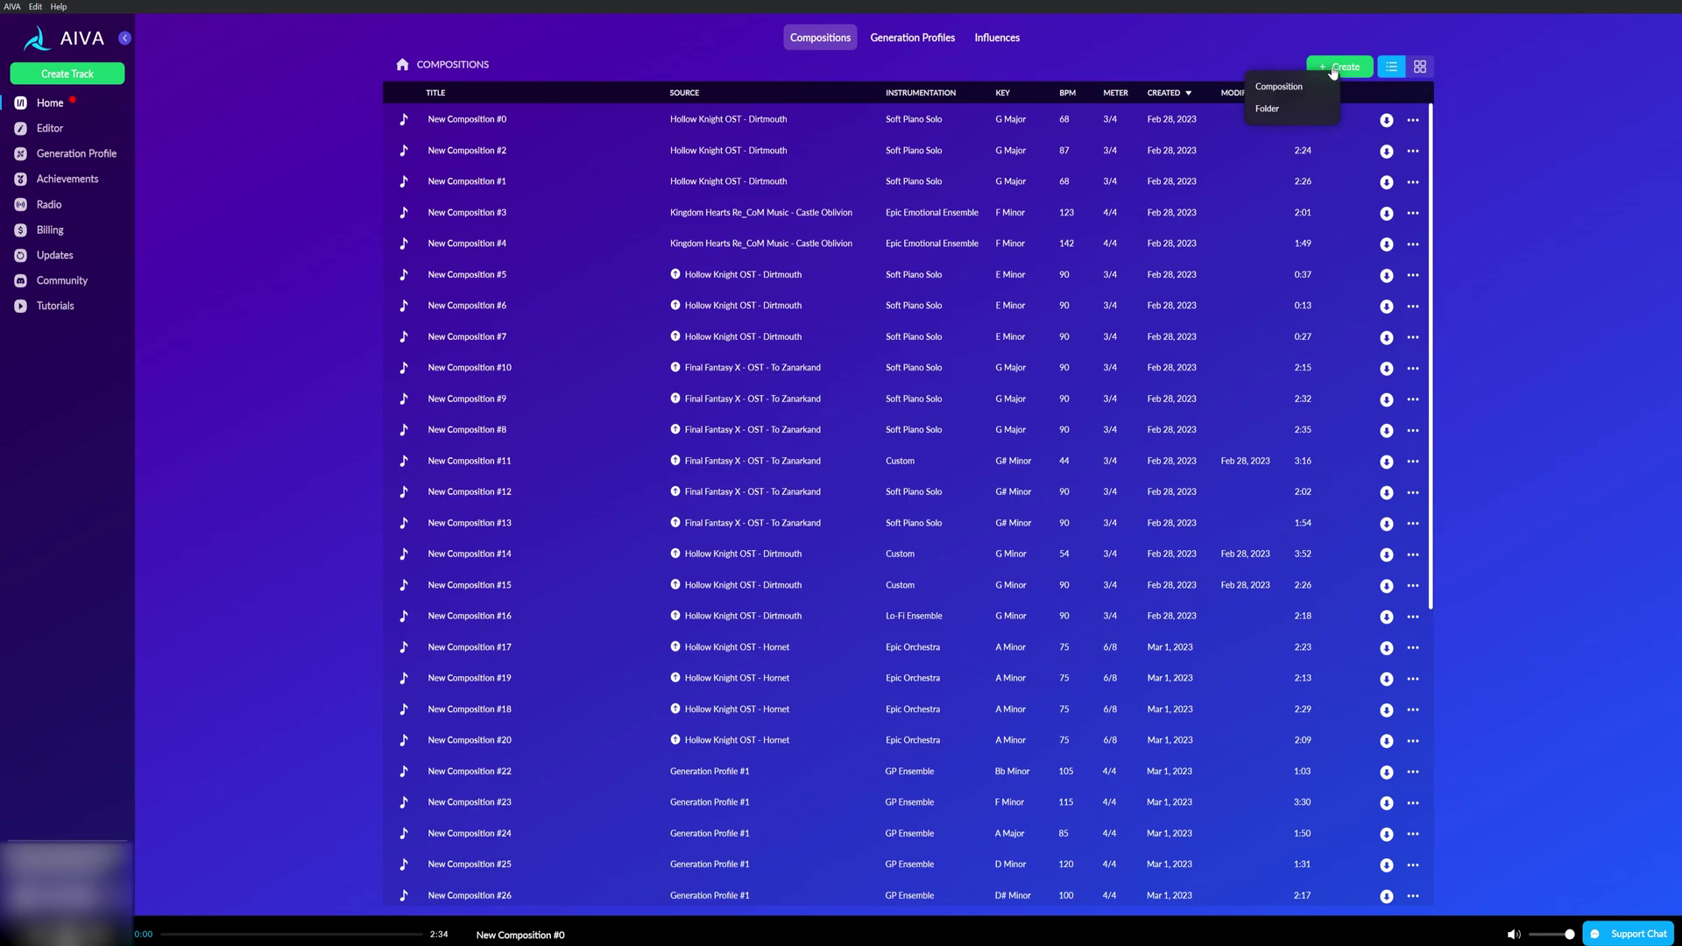
pyautogui.click(1278, 86)
pyautogui.click(919, 37)
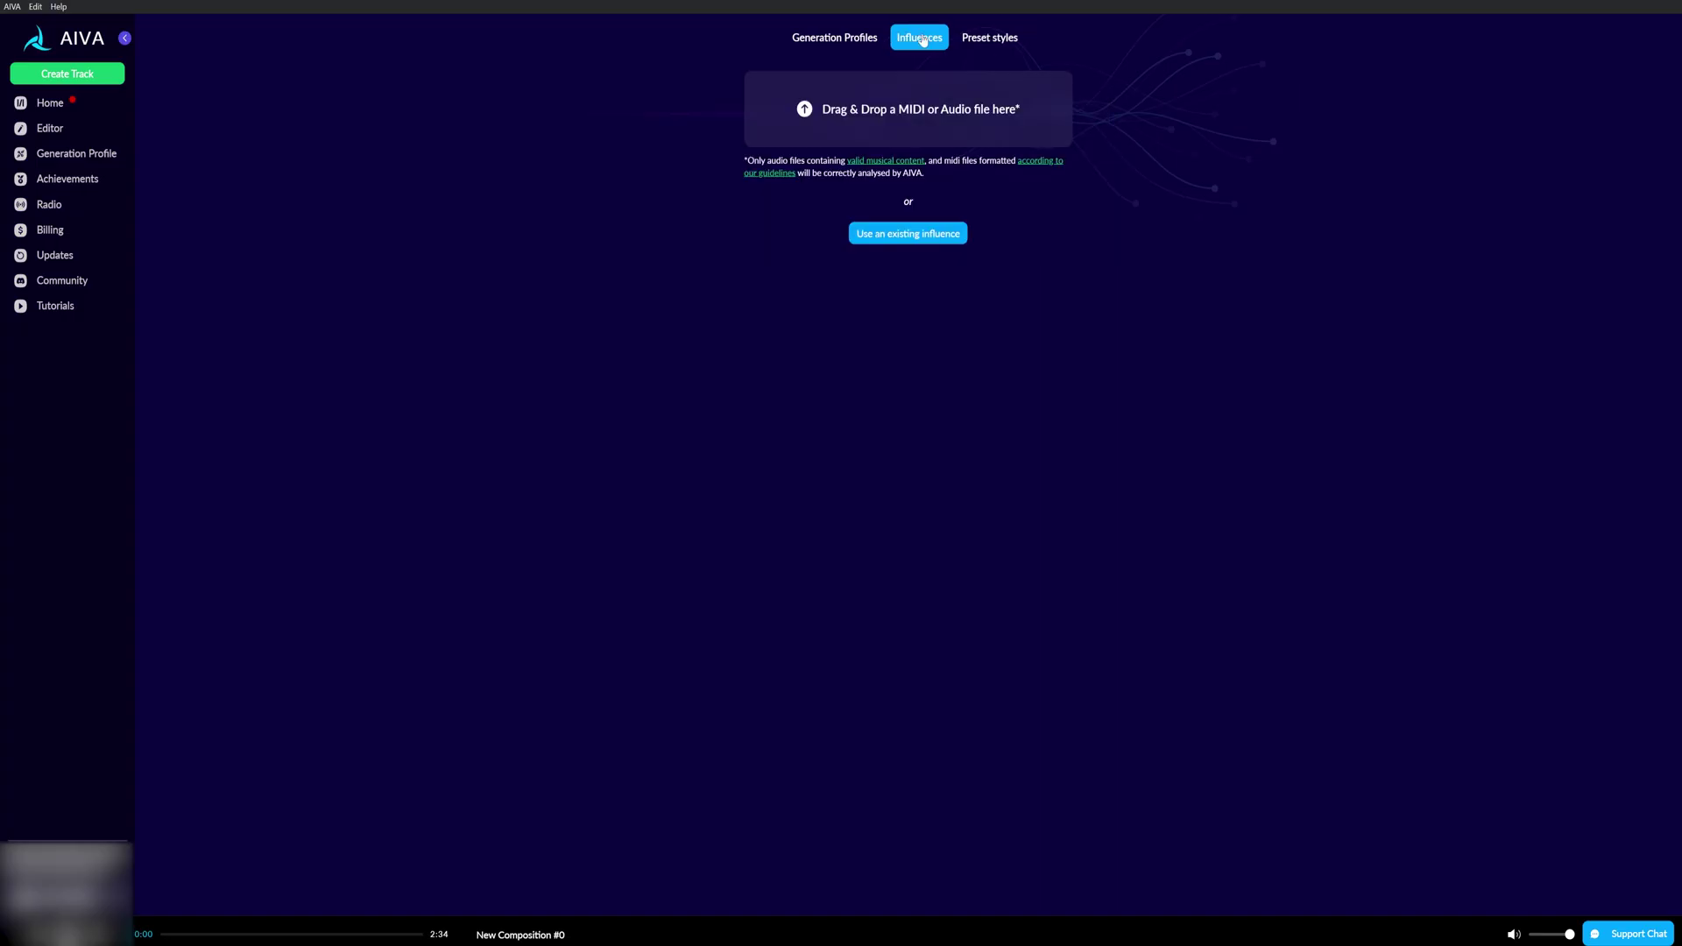
pyautogui.click(930, 236)
pyautogui.click(570, 244)
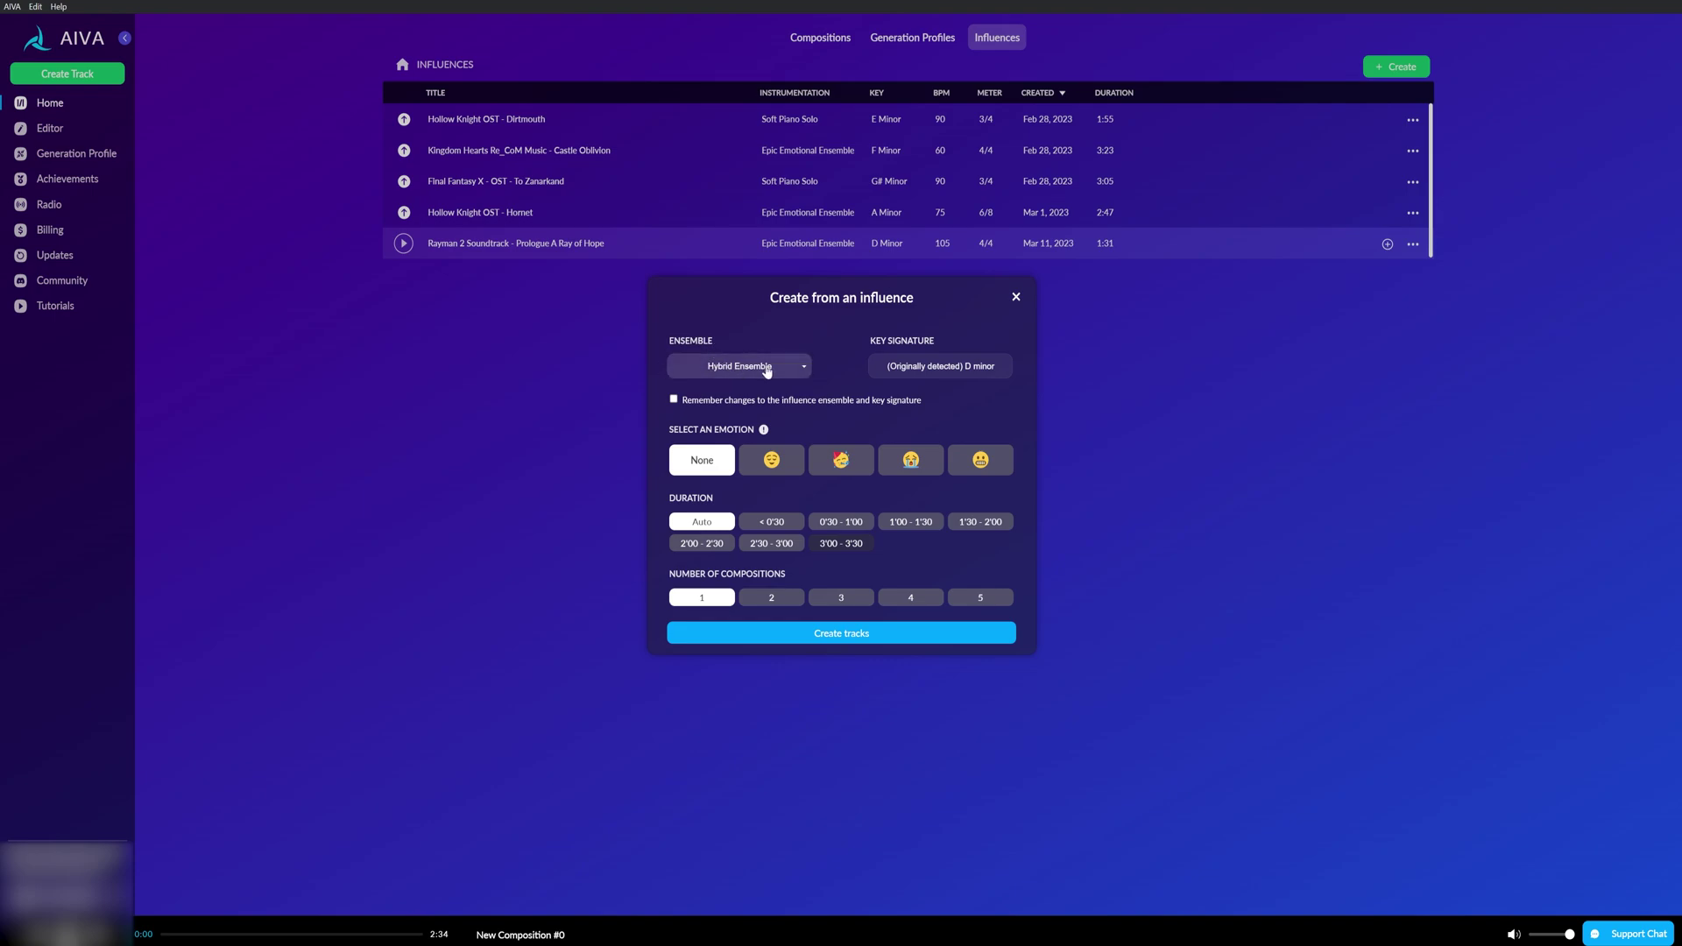
# Choose the last emotion, 1'00 - 1'30 duration and 3 compositions, then generate
pyautogui.moveTo(939, 366)
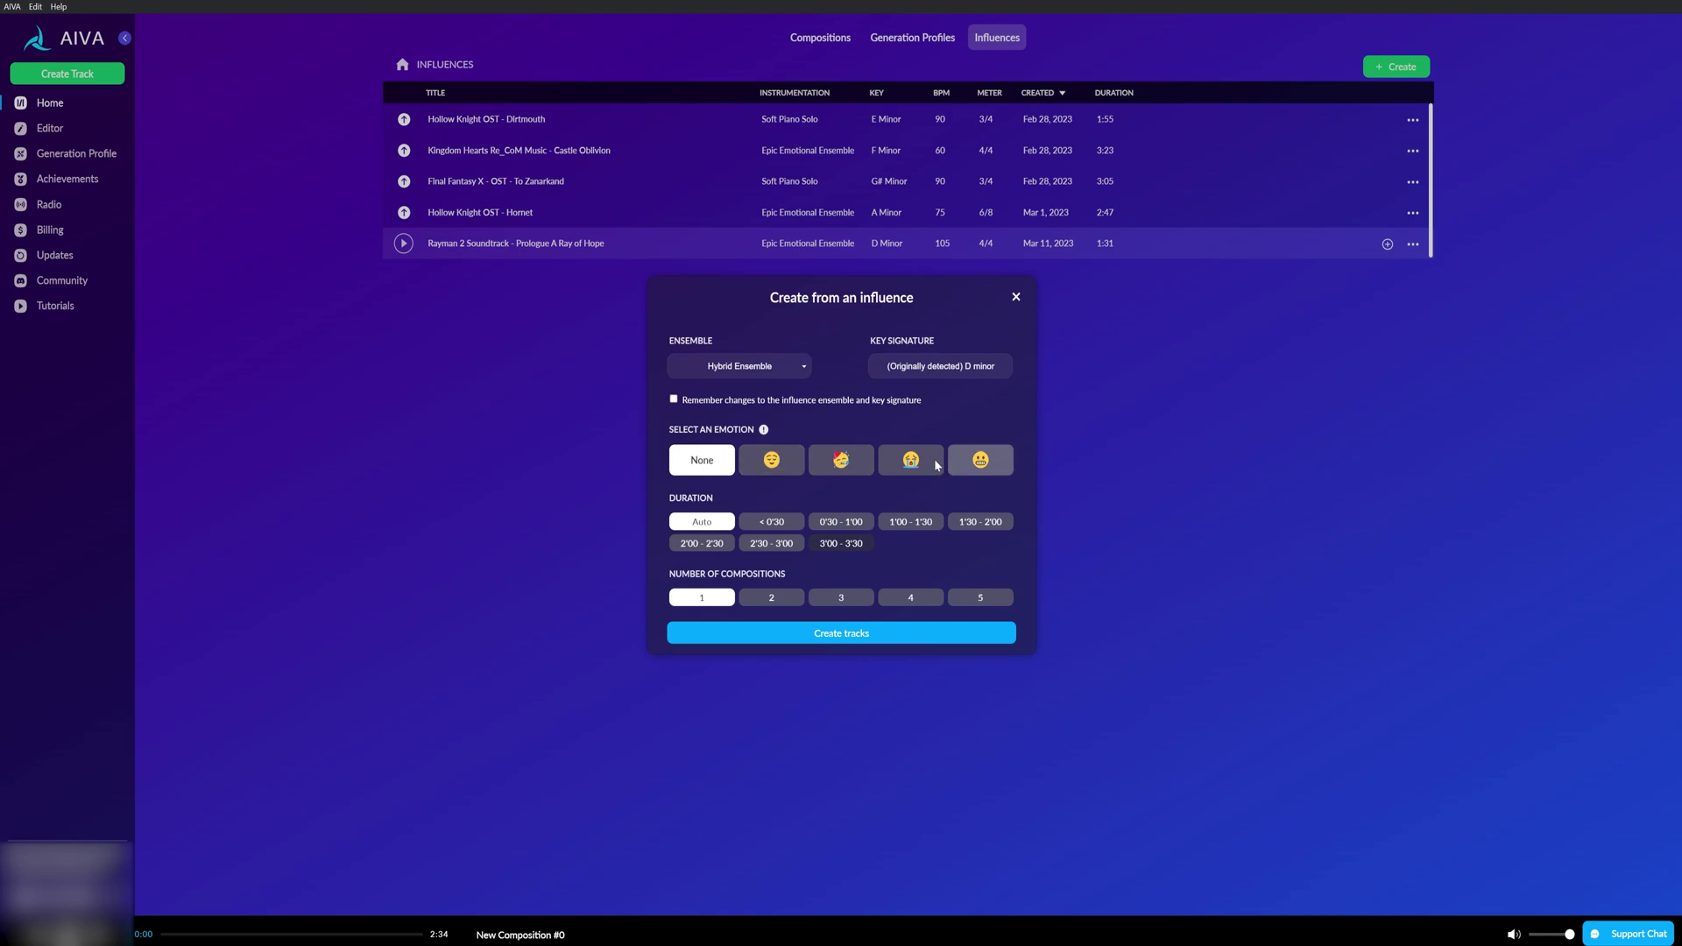
pyautogui.click(989, 470)
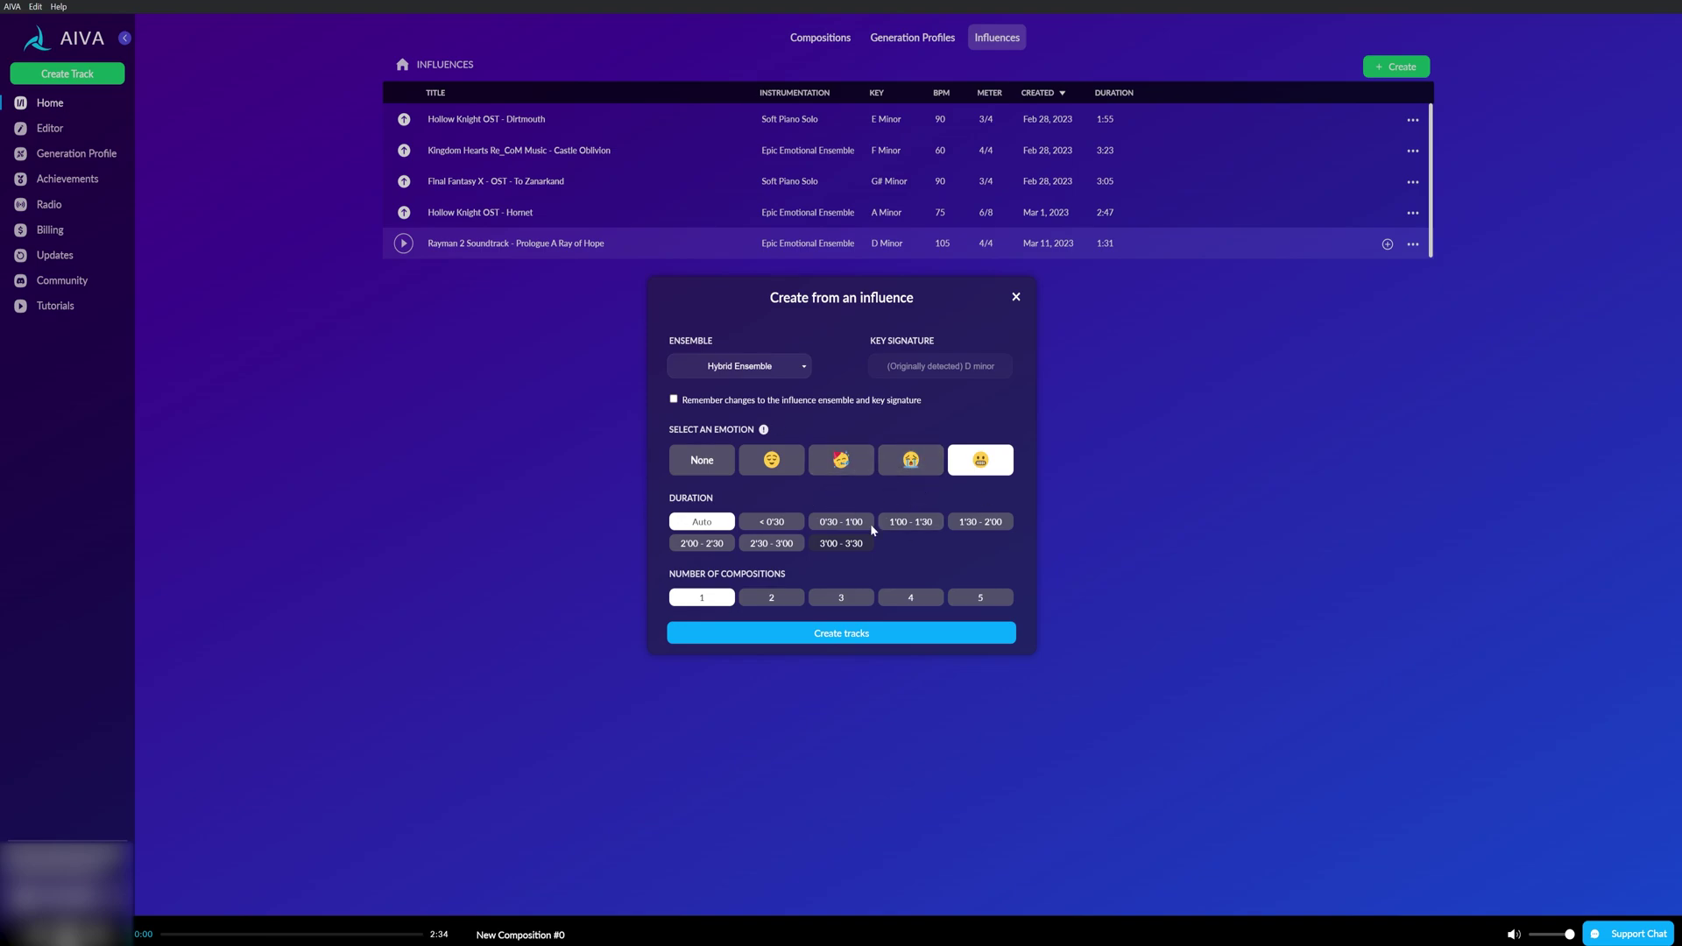
pyautogui.click(897, 526)
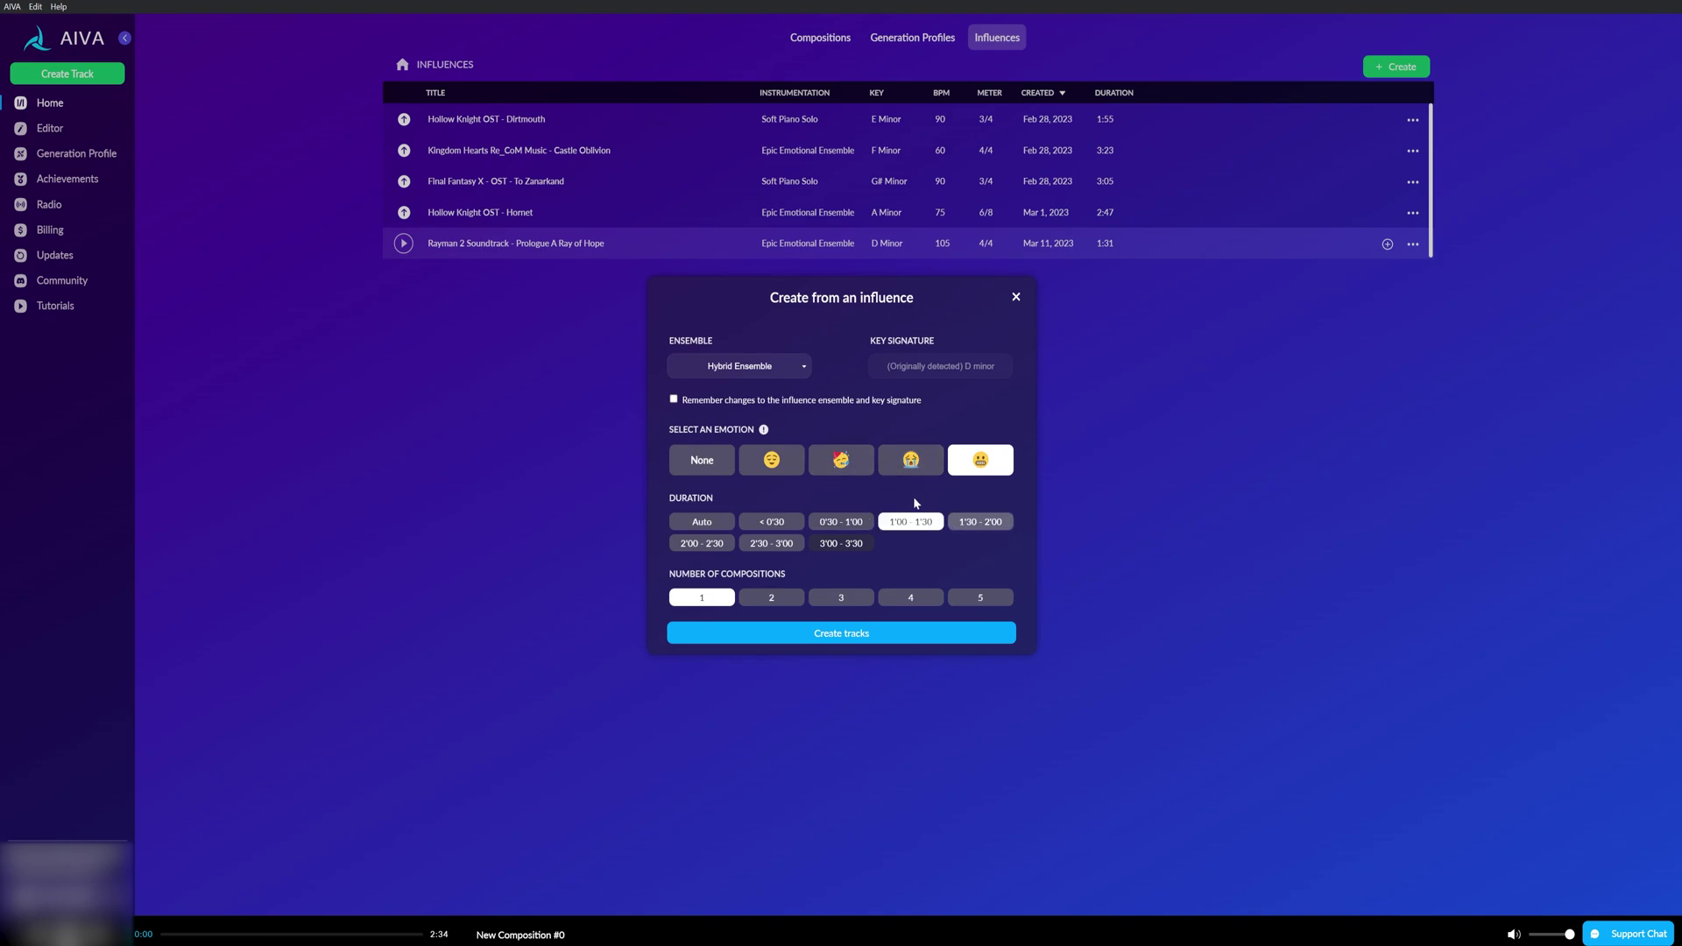
pyautogui.click(848, 600)
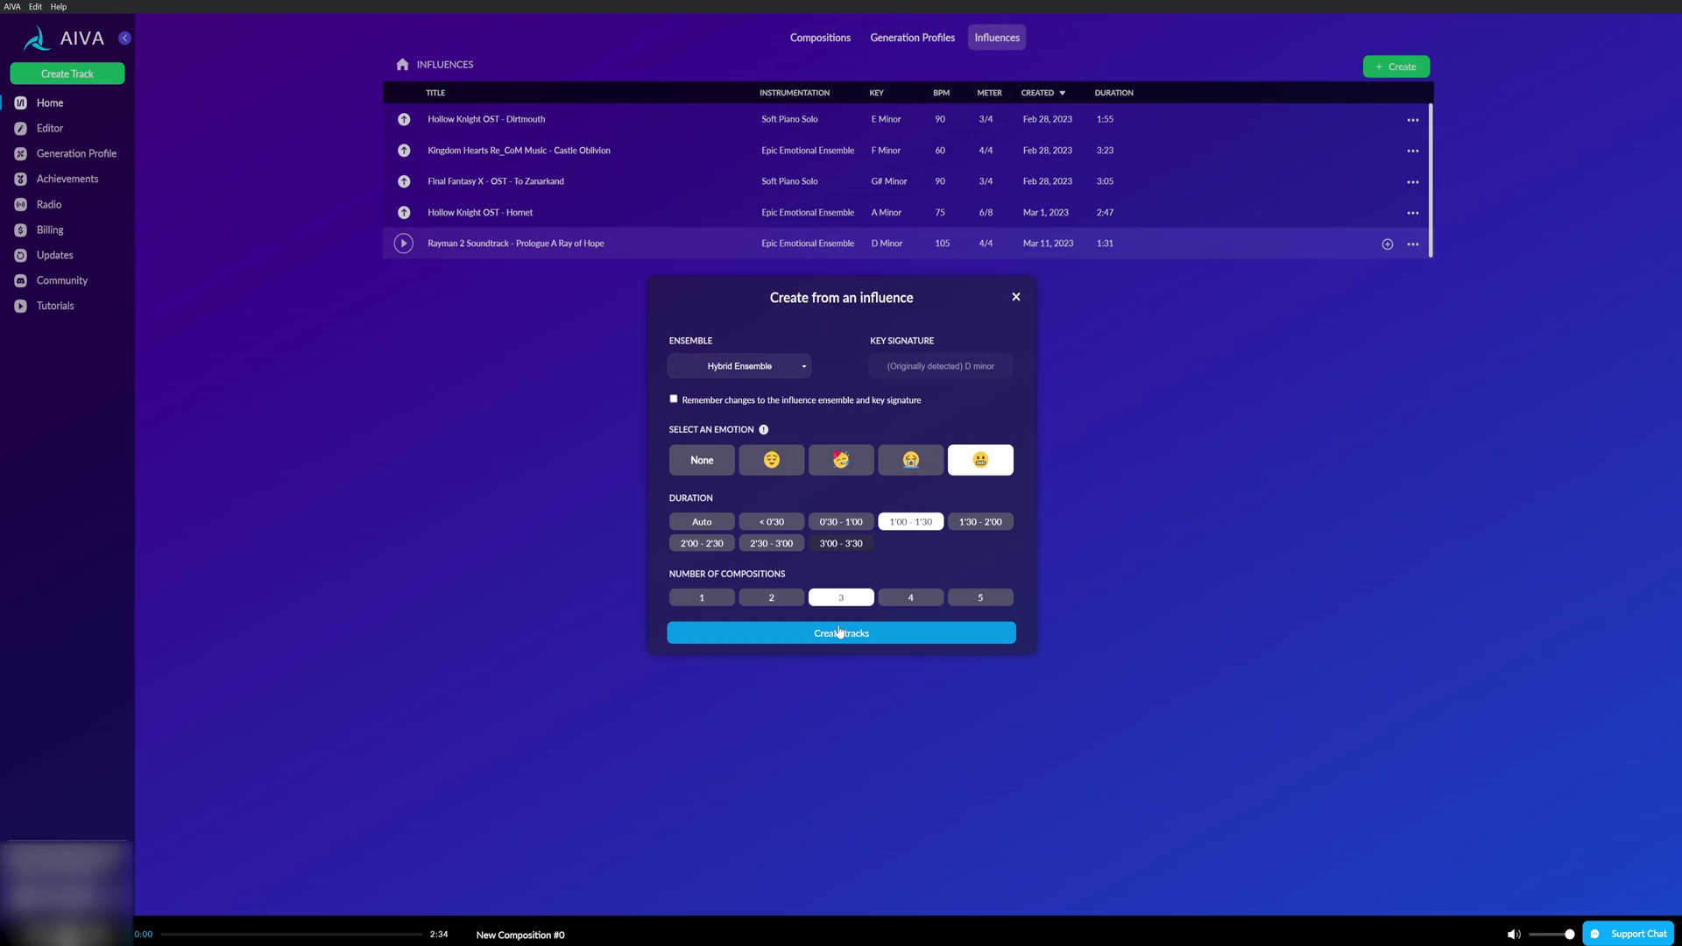
pyautogui.click(863, 632)
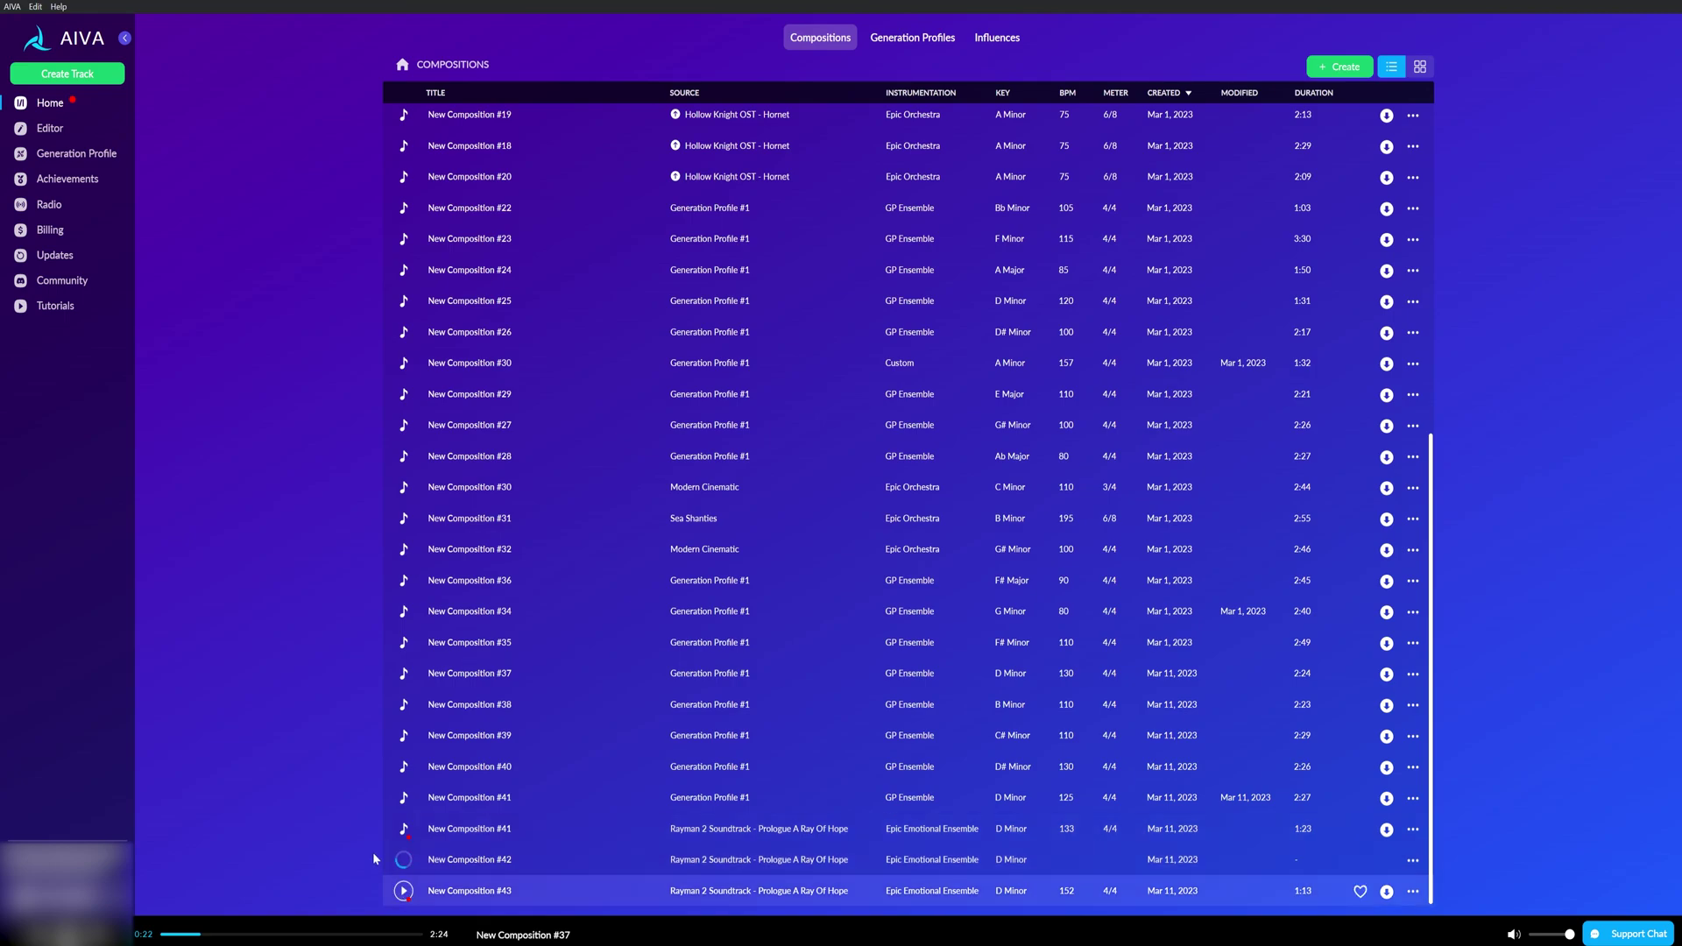
# Play New Composition #41, the 1:23 Rayman 2-influenced track at 133 BPM
pyautogui.click(403, 828)
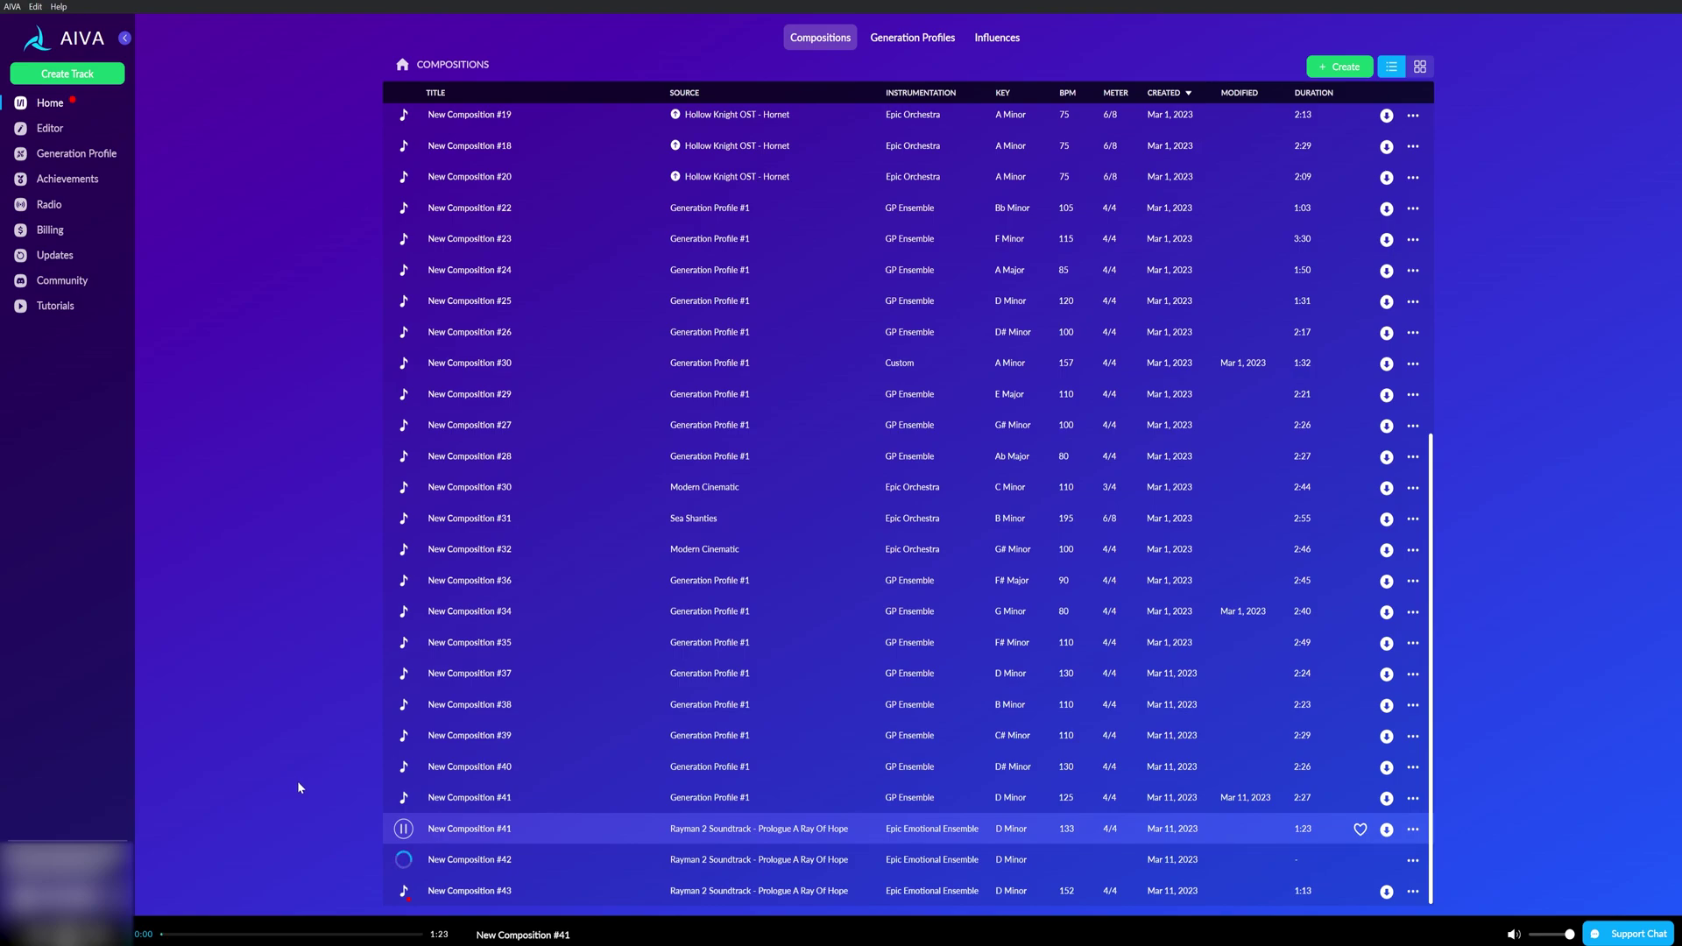
# Lower the volume, pause New Composition #41, and start previewing New Composition #42
pyautogui.press('XF86AudioLowerVolume')
pyautogui.click(404, 828)
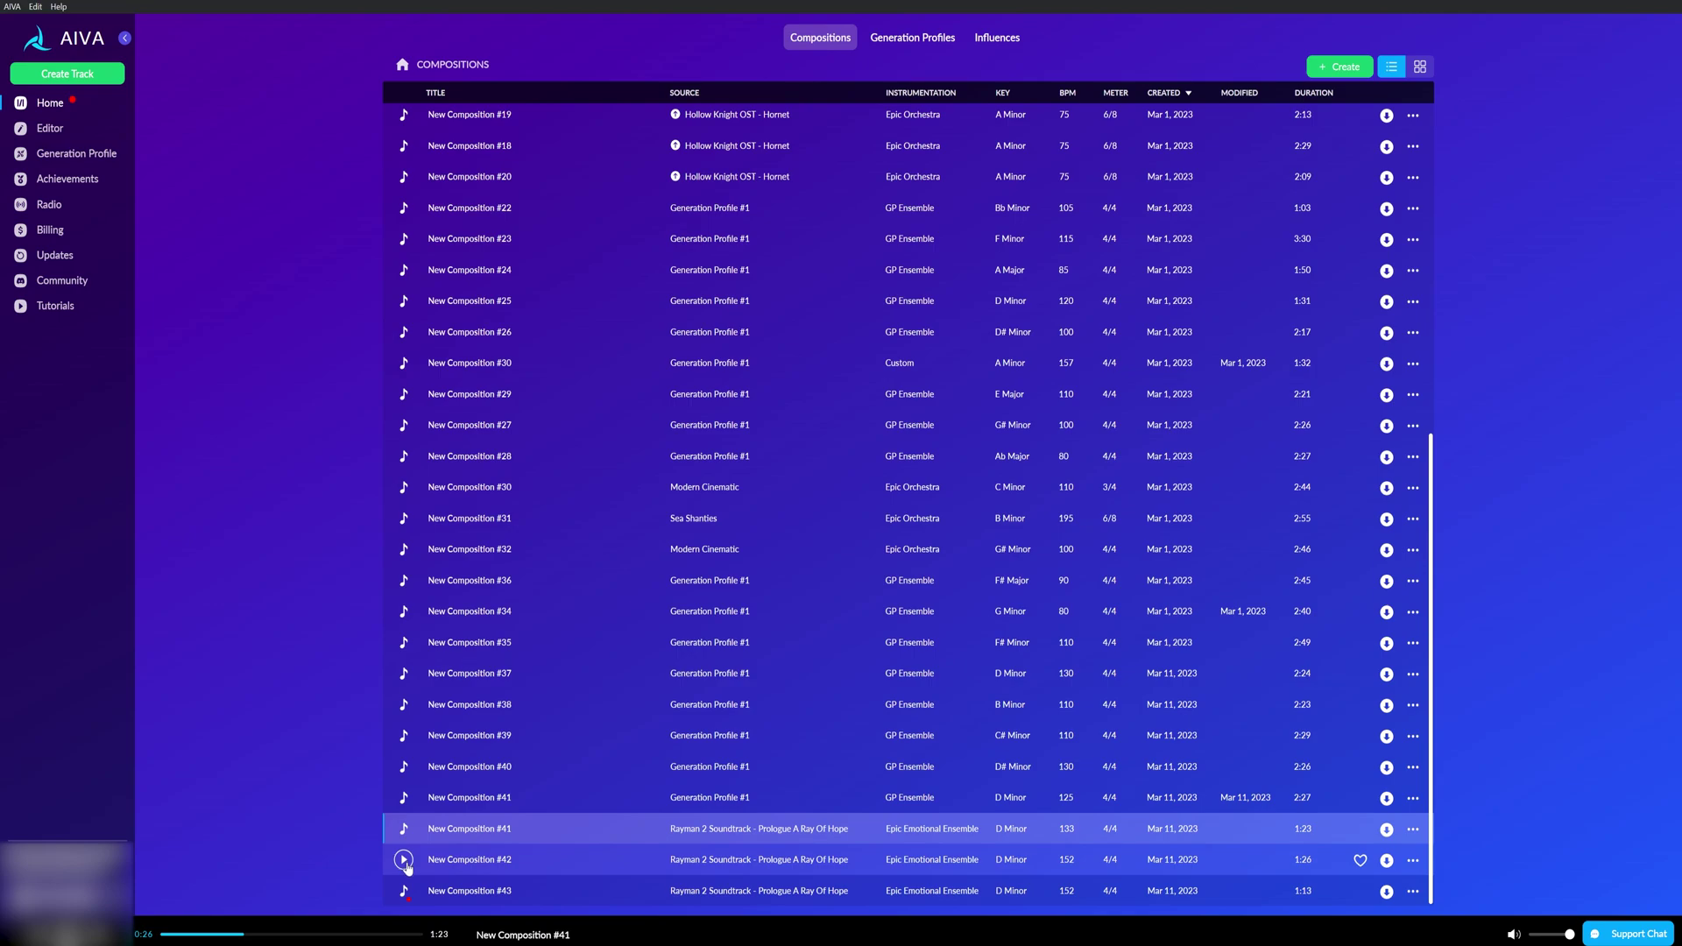
pyautogui.click(403, 860)
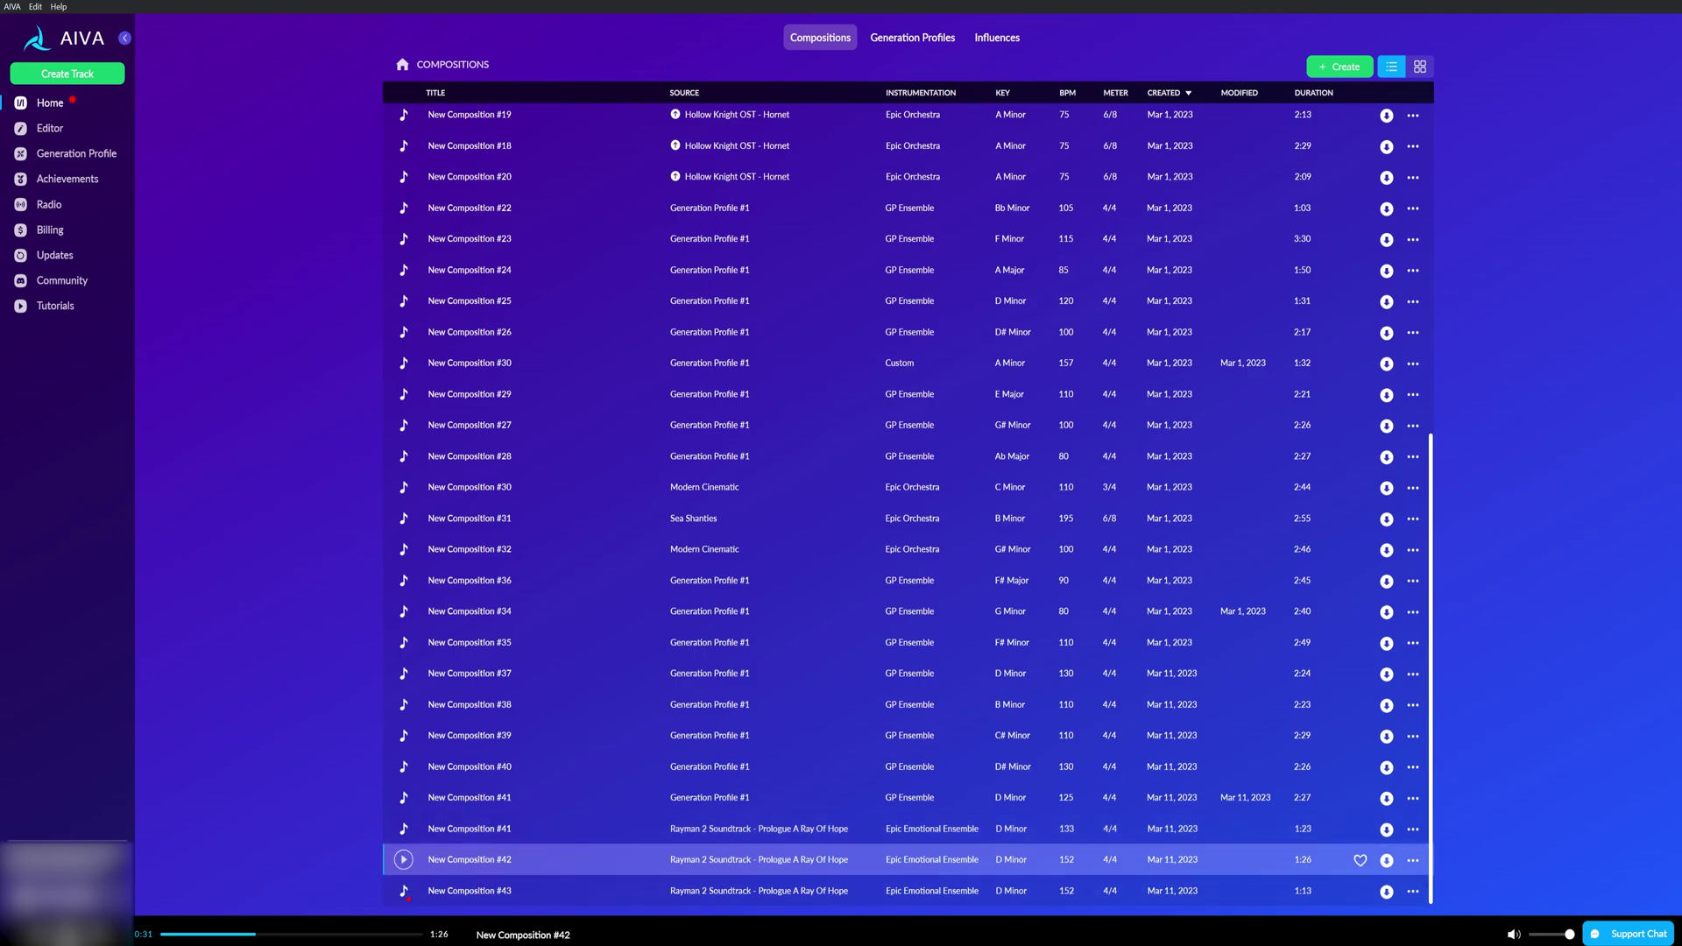
# Preview New Composition #43, pause it at 0:27, then select #42 in the list
pyautogui.click(403, 891)
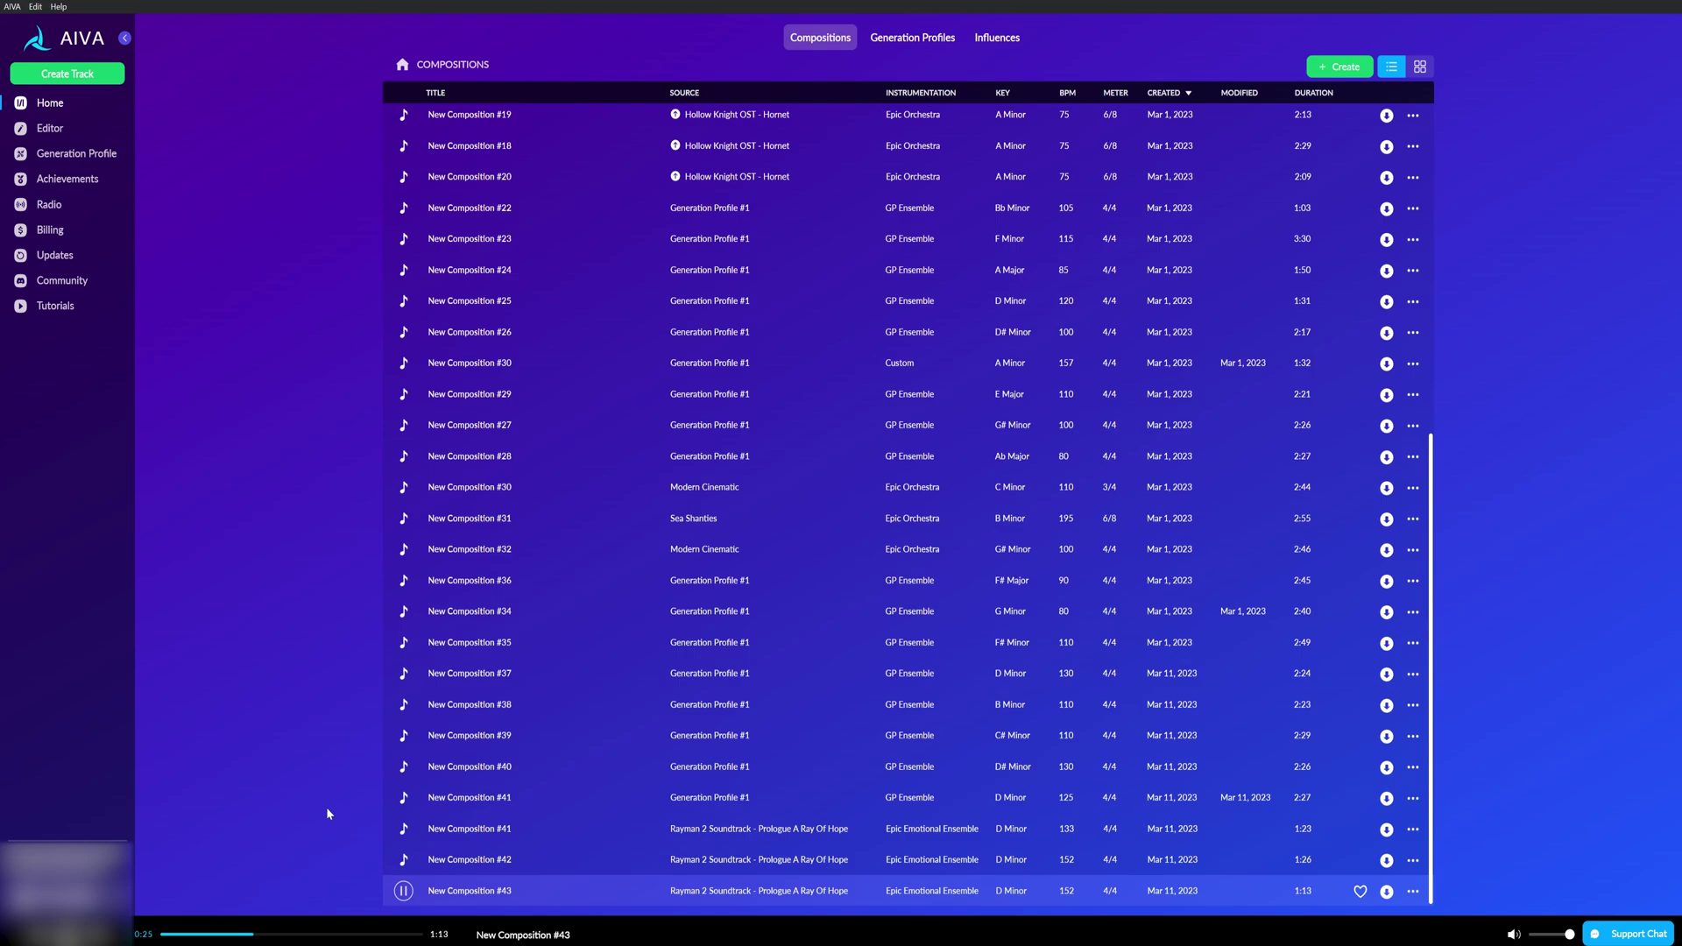
pyautogui.click(403, 891)
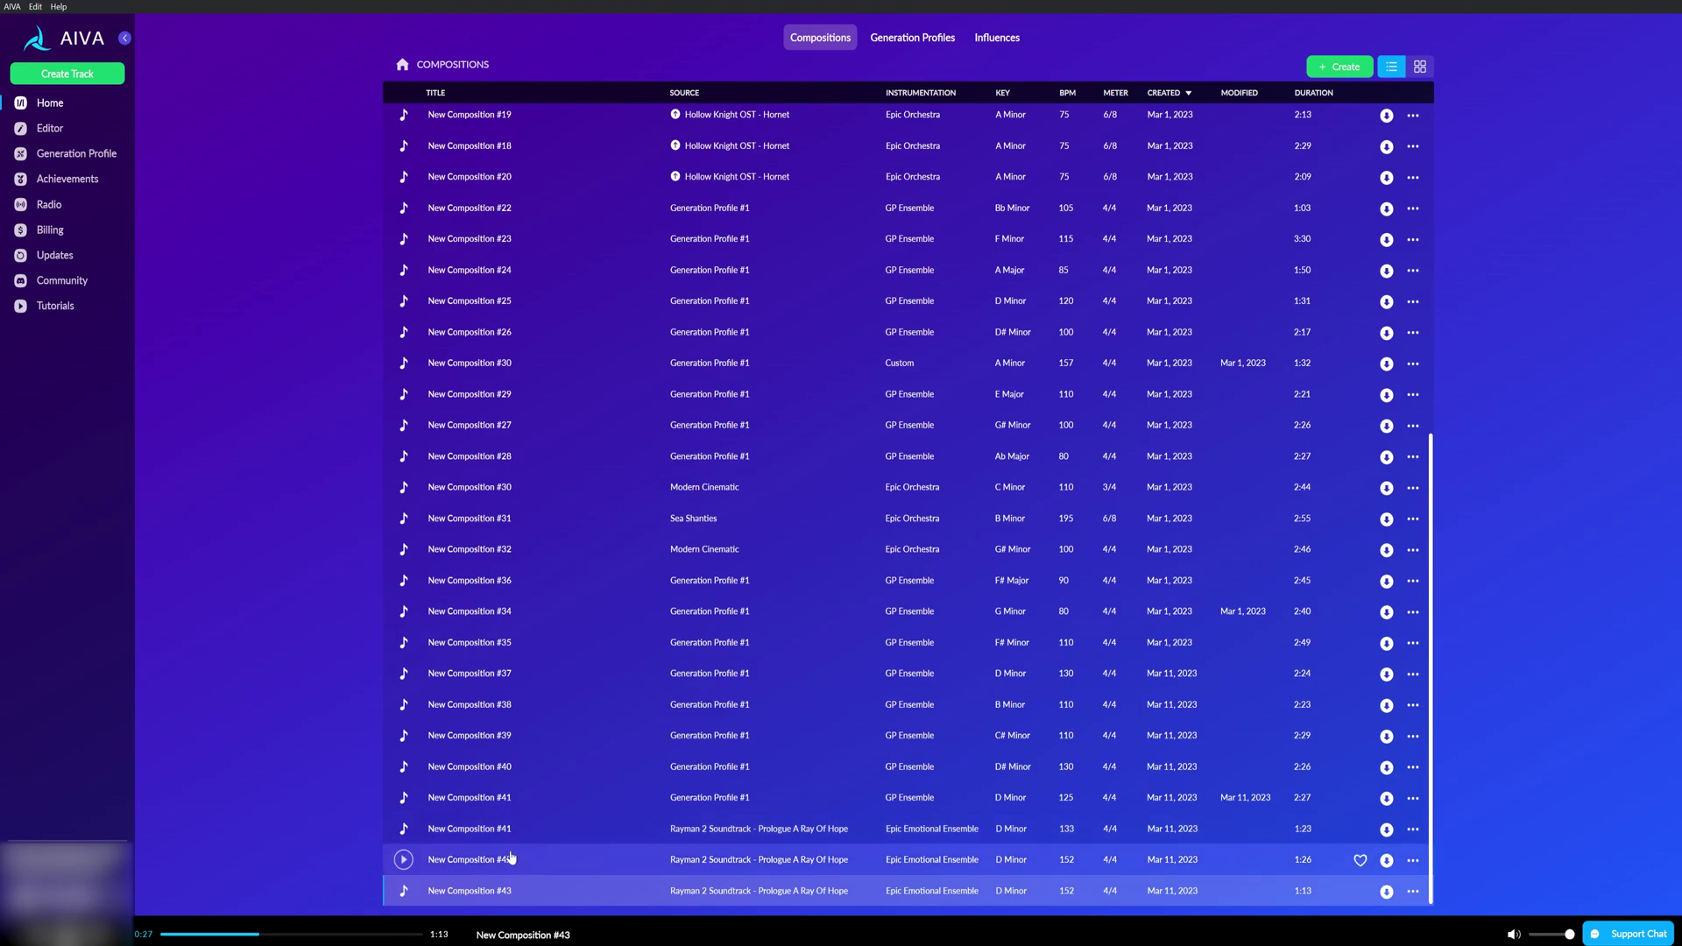
pyautogui.click(553, 863)
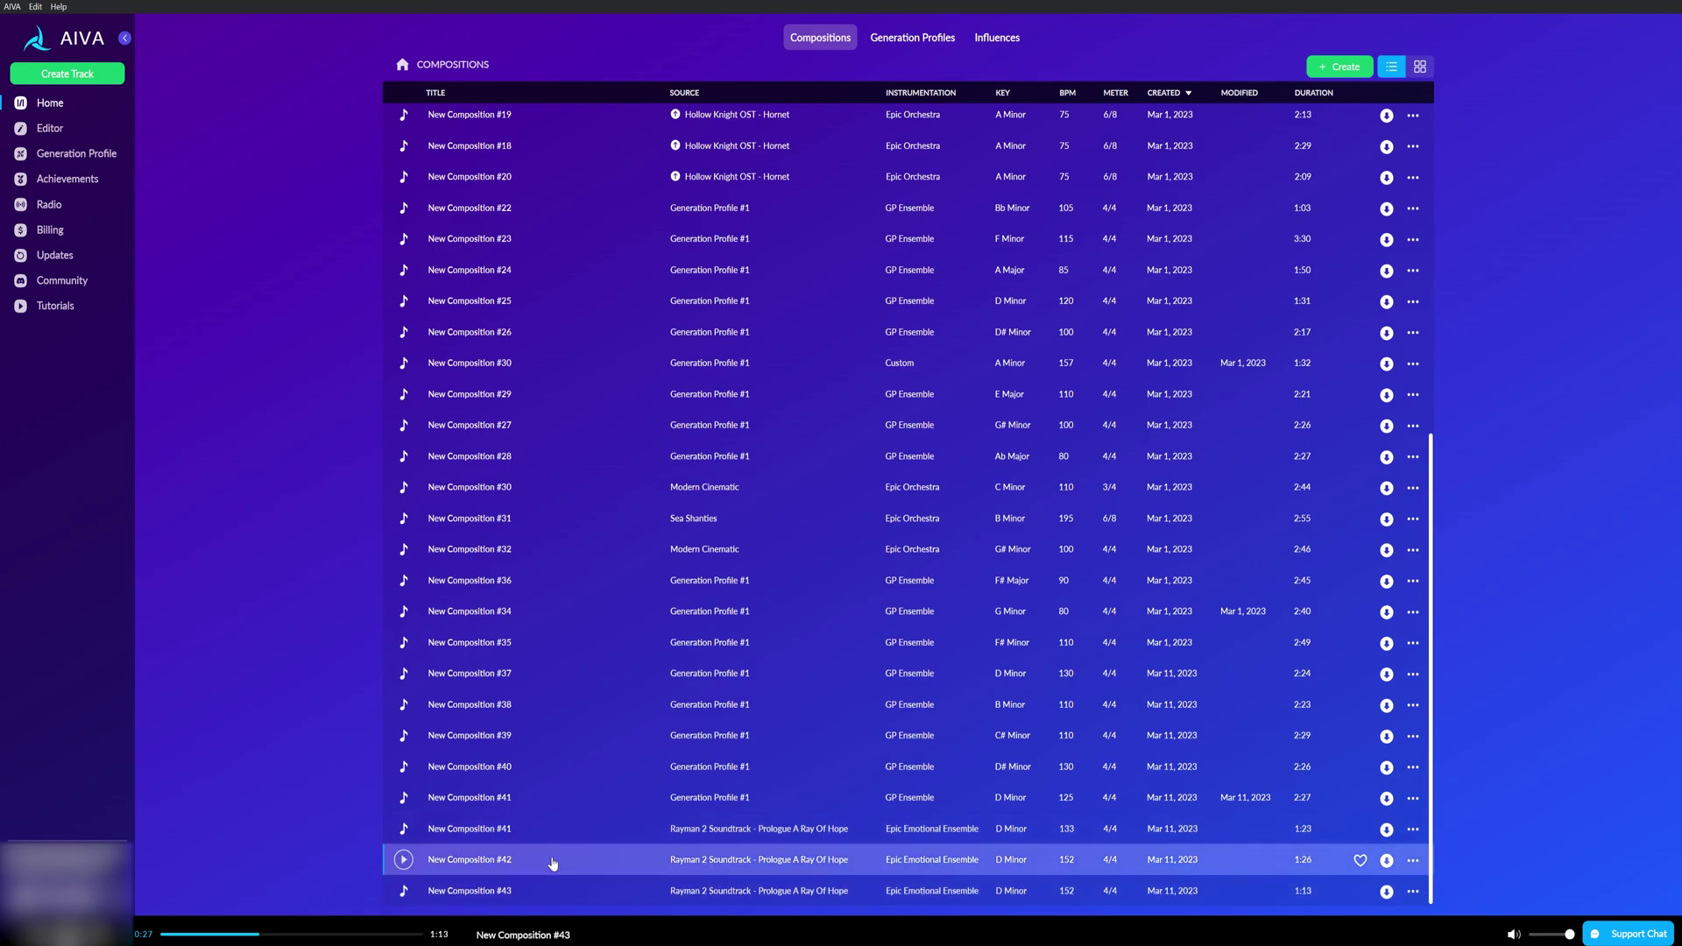
# Open New Composition #43 in the editor and expand the Extra 1 layer
pyautogui.click(50, 129)
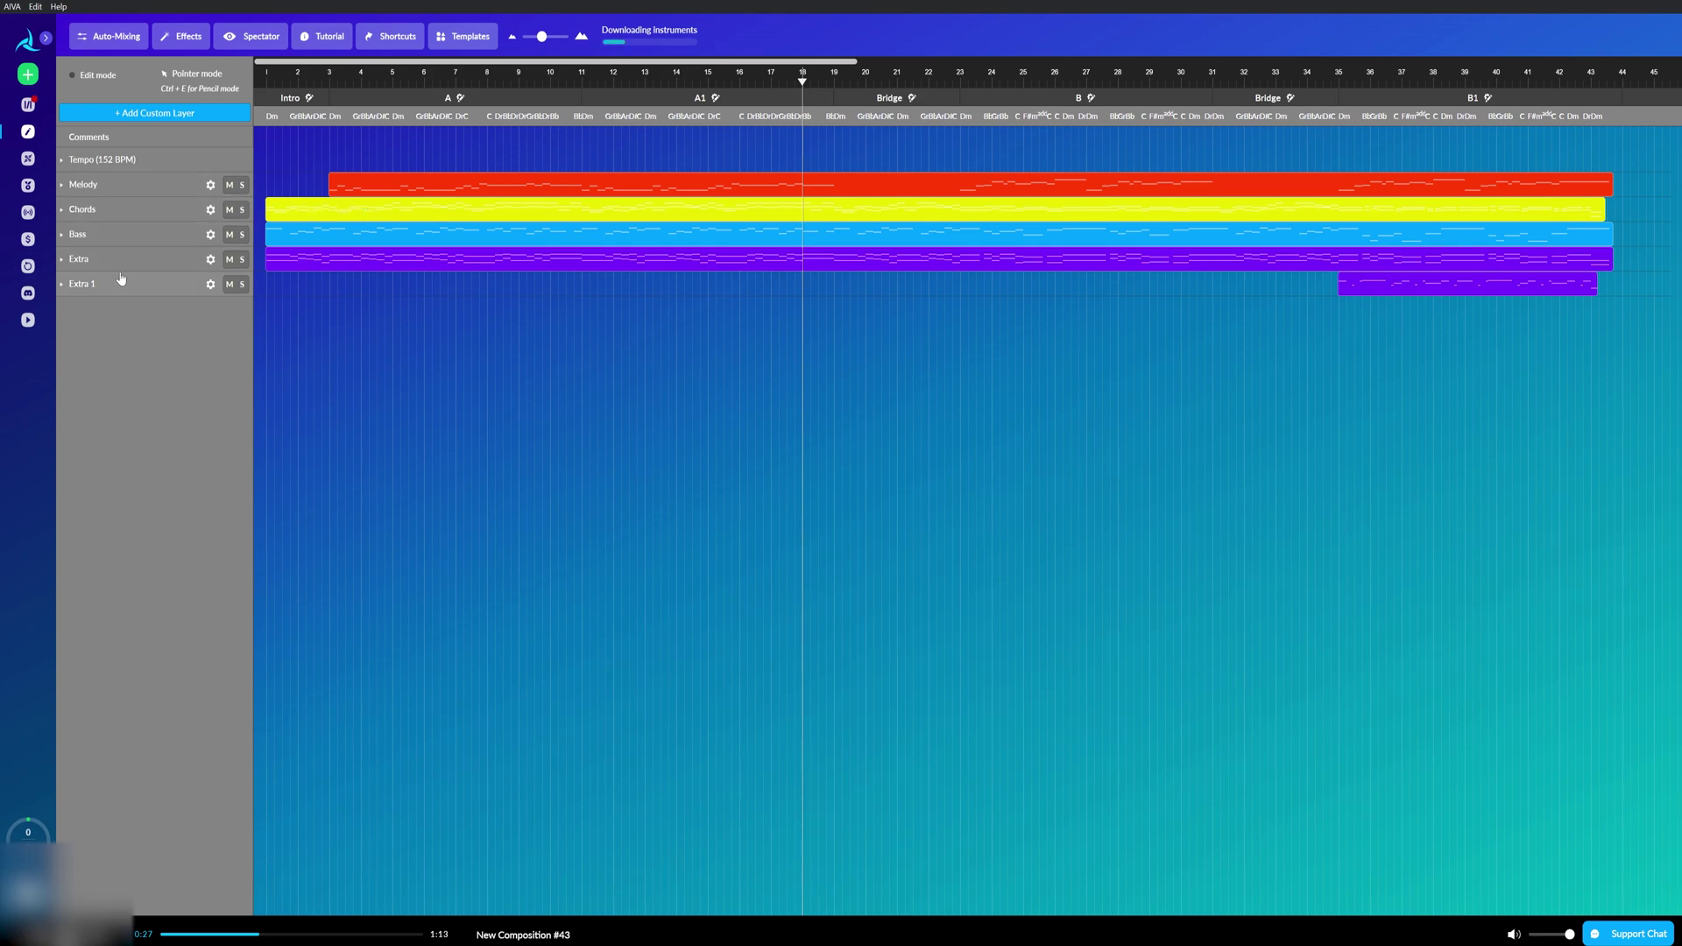
pyautogui.click(62, 260)
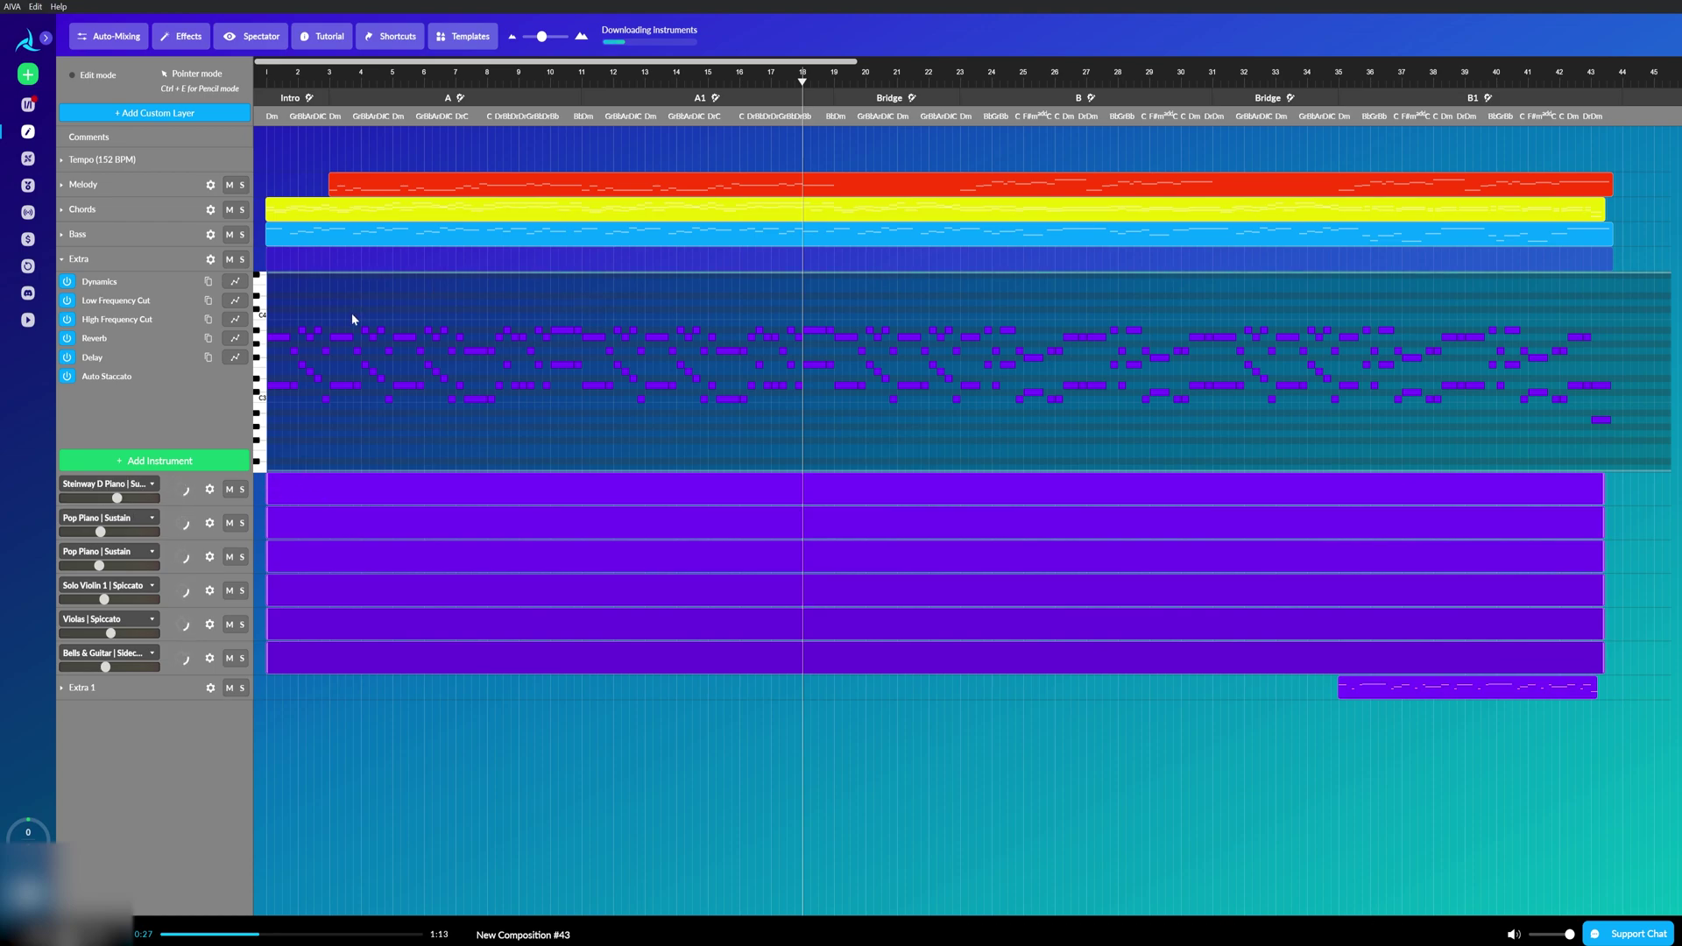
pyautogui.click(1456, 690)
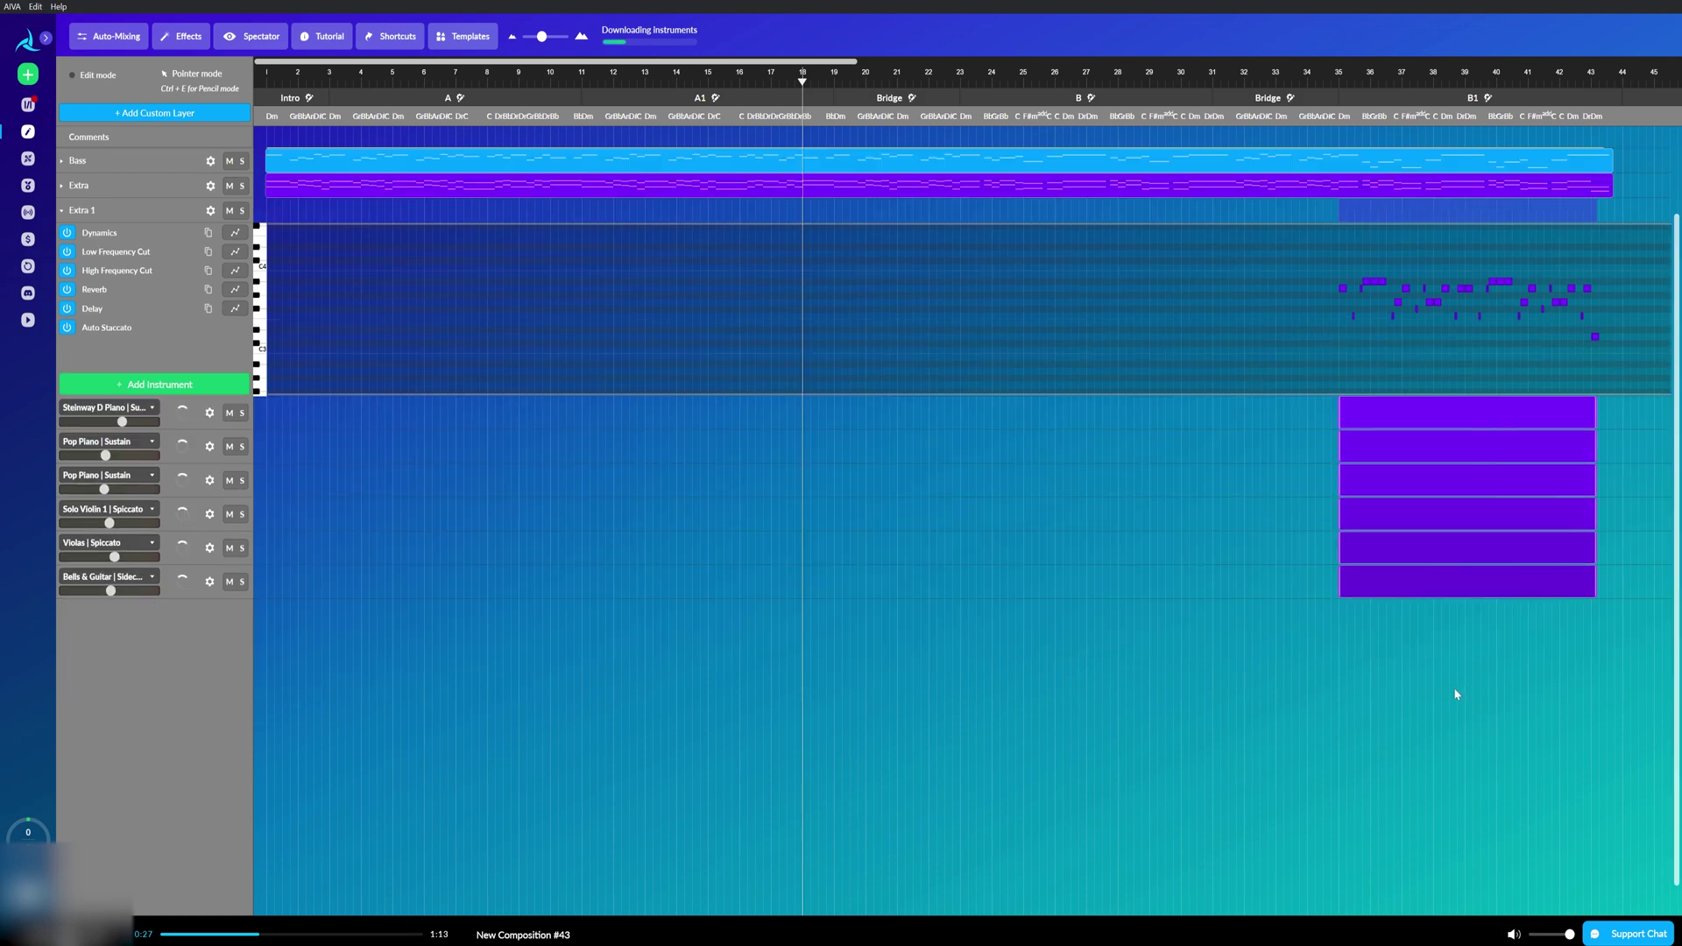
# Place a short note in the Extra 1 piano roll and expand the Melody layer's instruments
pyautogui.scroll(1, 892, 351)
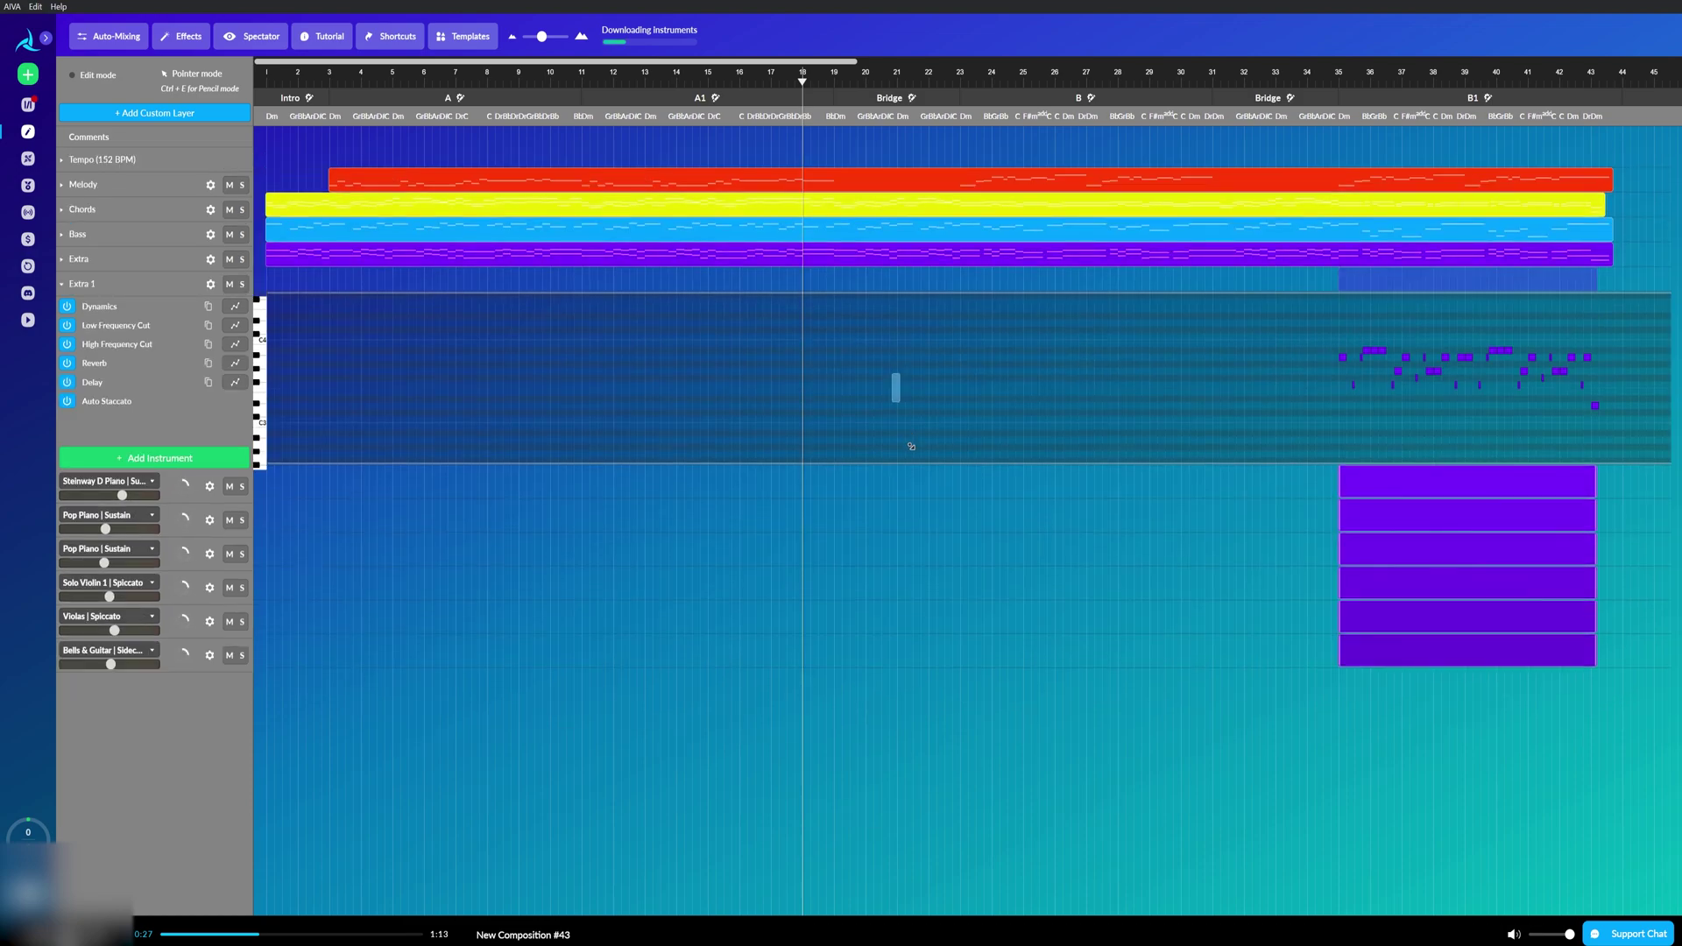
pyautogui.doubleClick(902, 377)
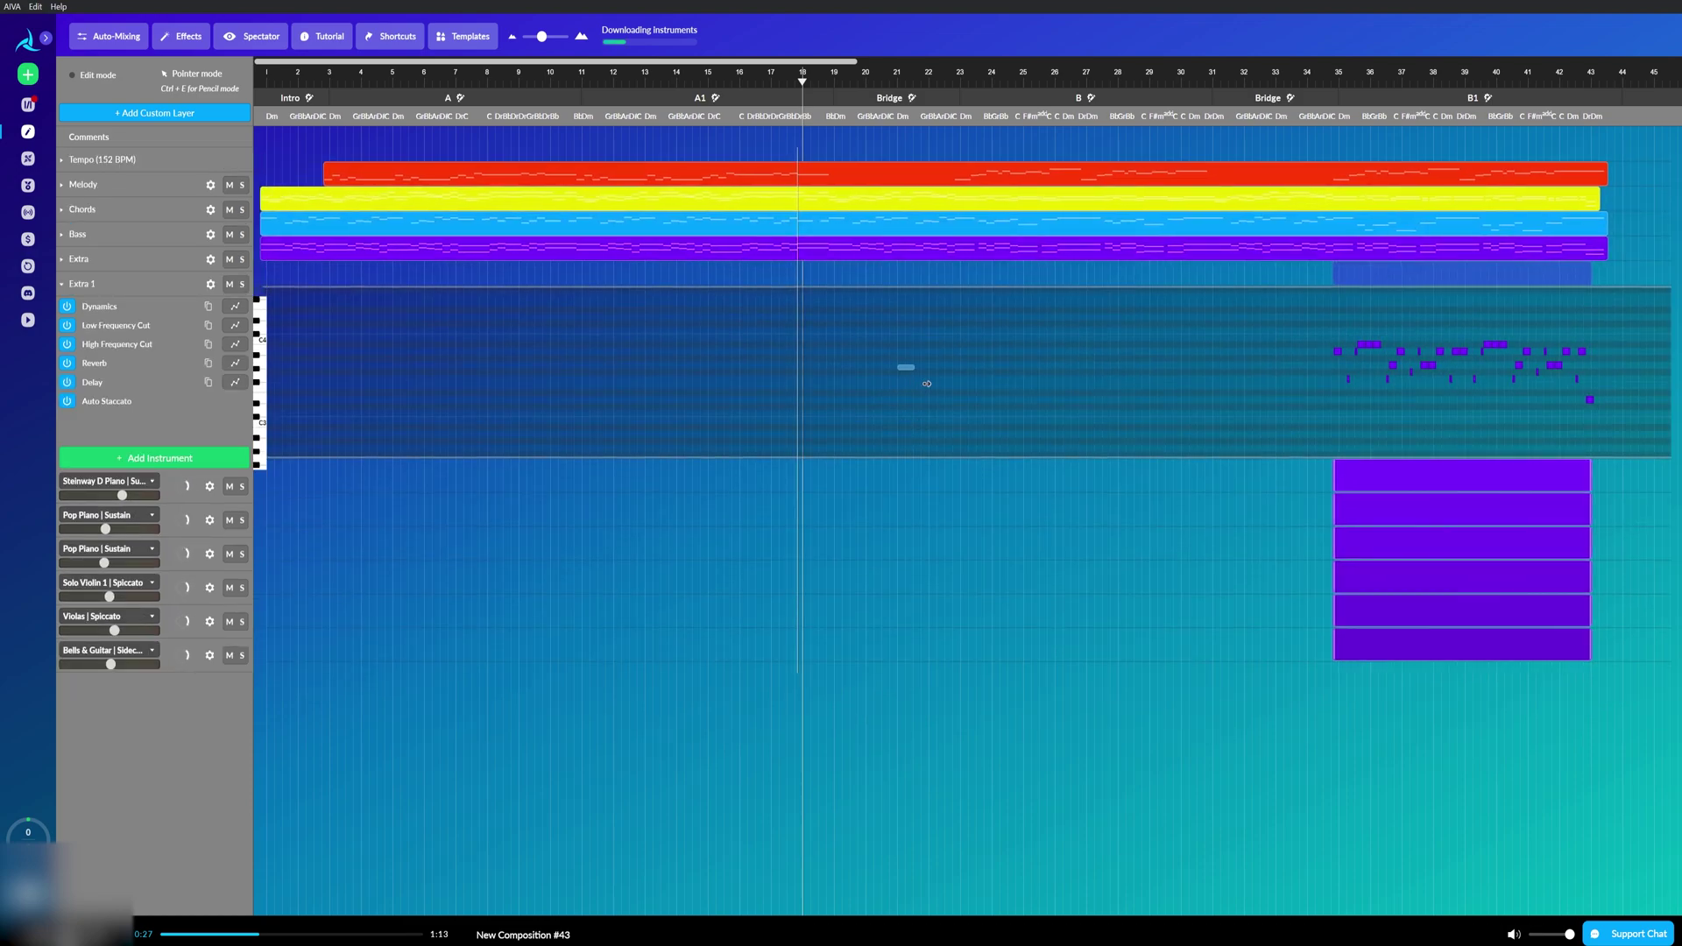
pyautogui.hscroll(2, 902, 377)
pyautogui.hscroll(-2, 902, 378)
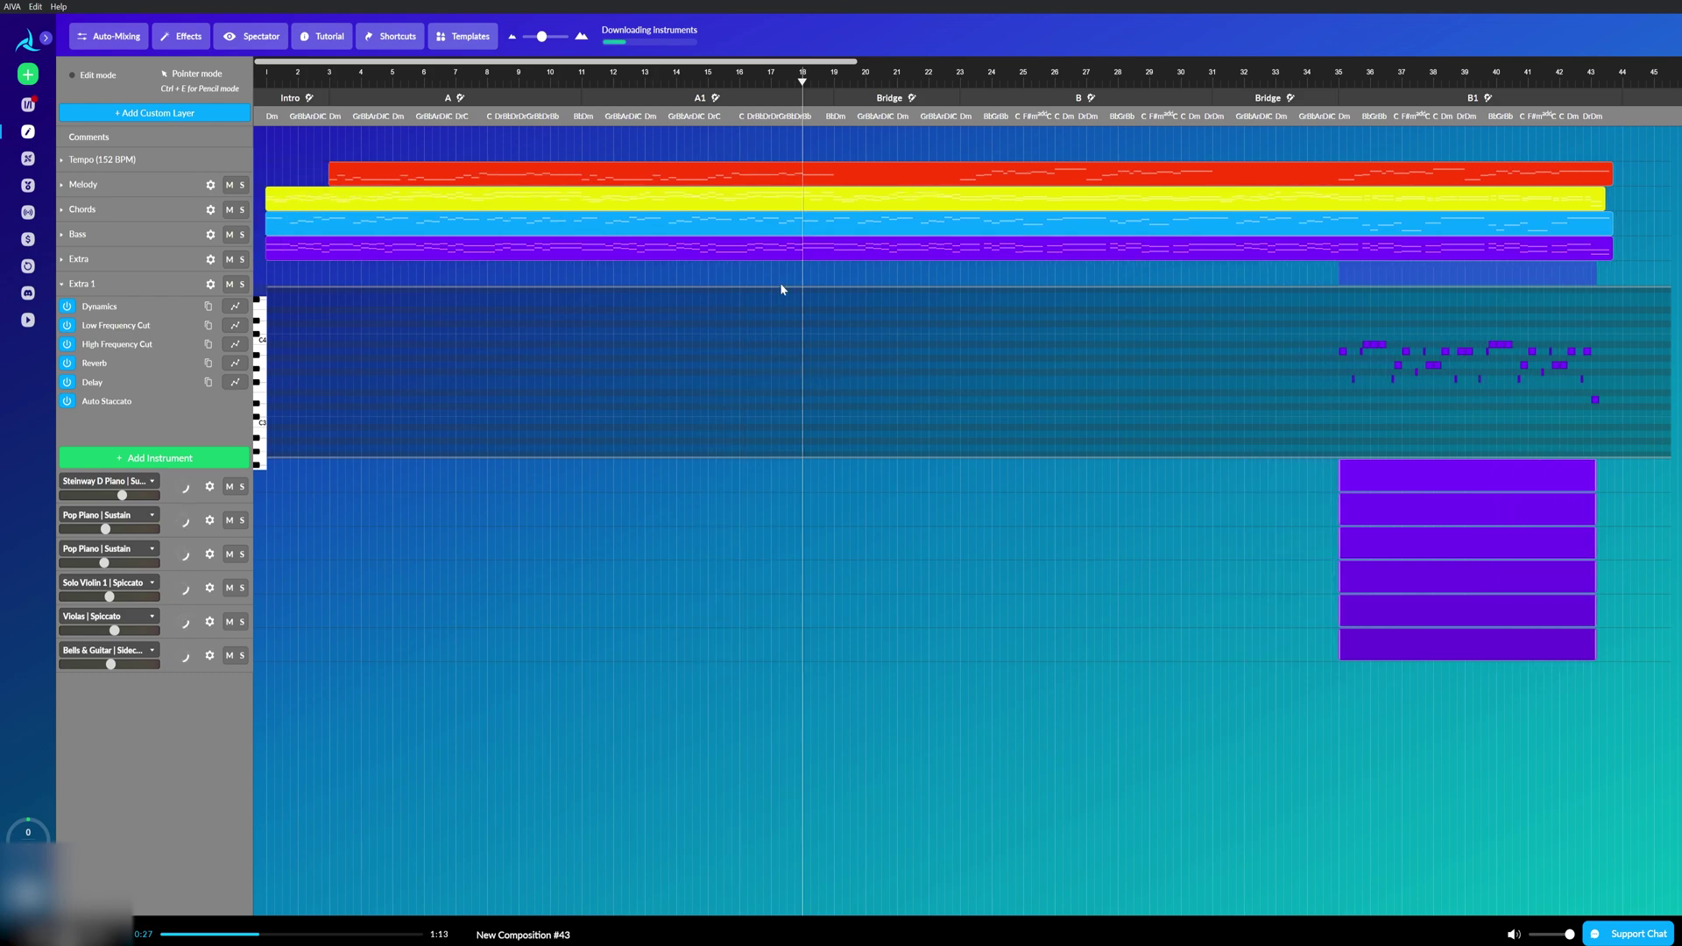
pyautogui.click(779, 200)
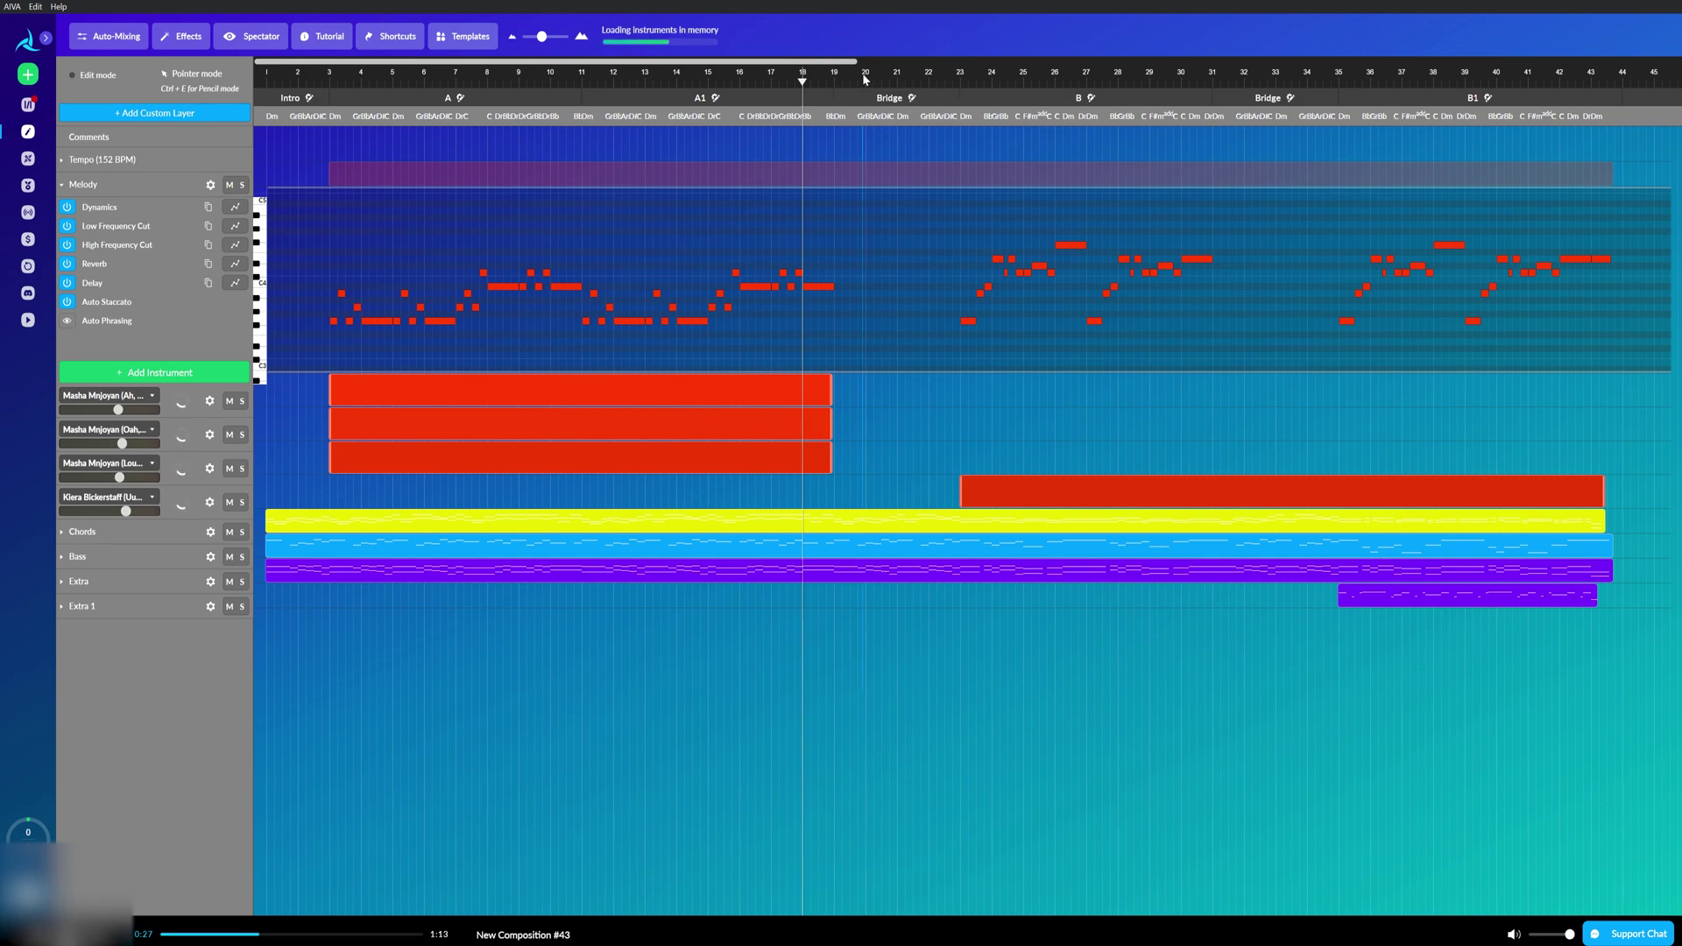
# Draw a new Melody region in the B section with the Pencil tool, then solo the first instrument
pyautogui.moveTo(864, 81); pyautogui.dragTo(1077, 82)
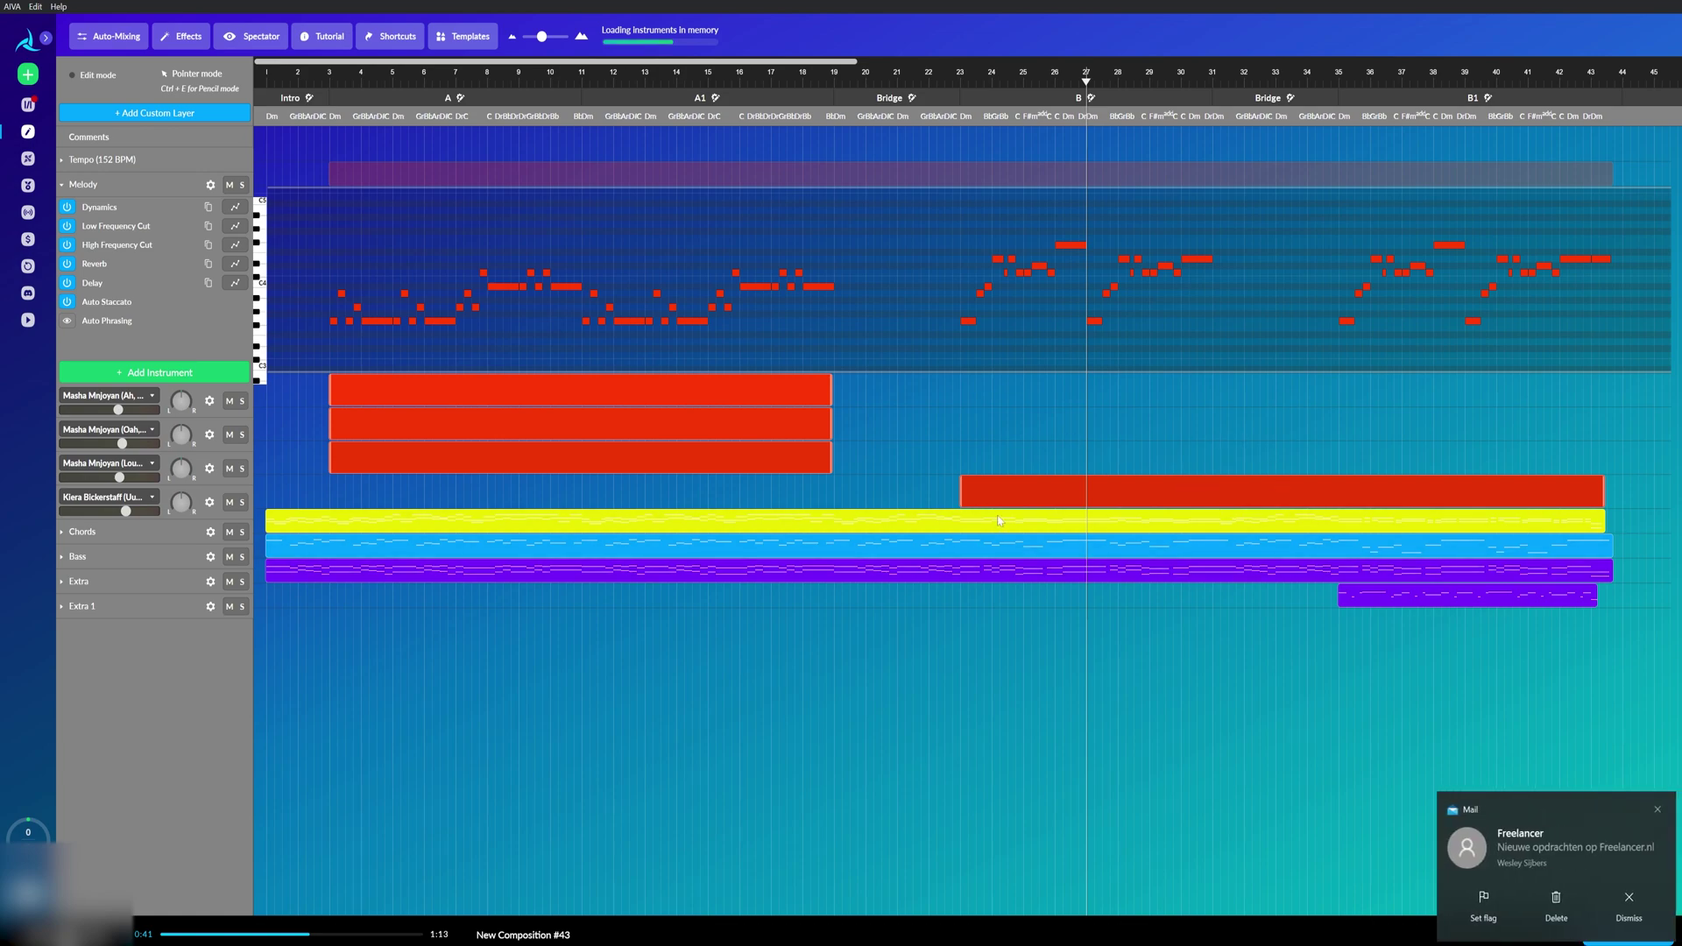
pyautogui.moveTo(1180, 80); pyautogui.dragTo(784, 88)
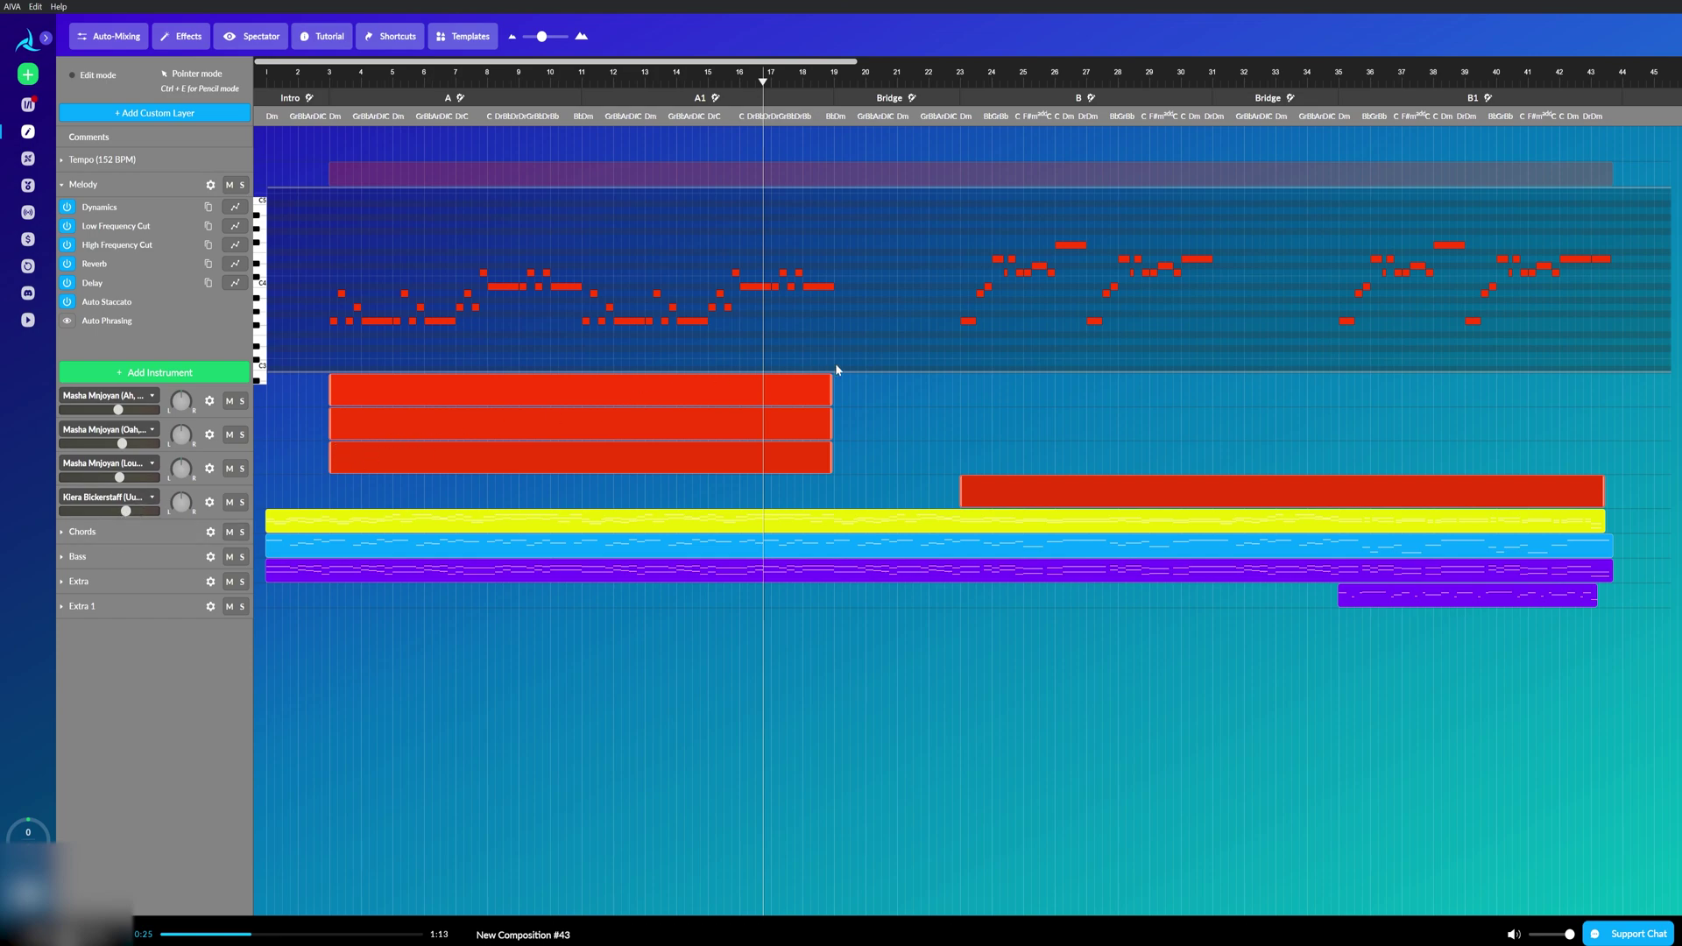
pyautogui.click(188, 83)
pyautogui.moveTo(963, 425)
pyautogui.mouseDown()
pyautogui.moveTo(1036, 432)
pyautogui.moveTo(1097, 396)
pyautogui.moveTo(1210, 398)
pyautogui.mouseUp()
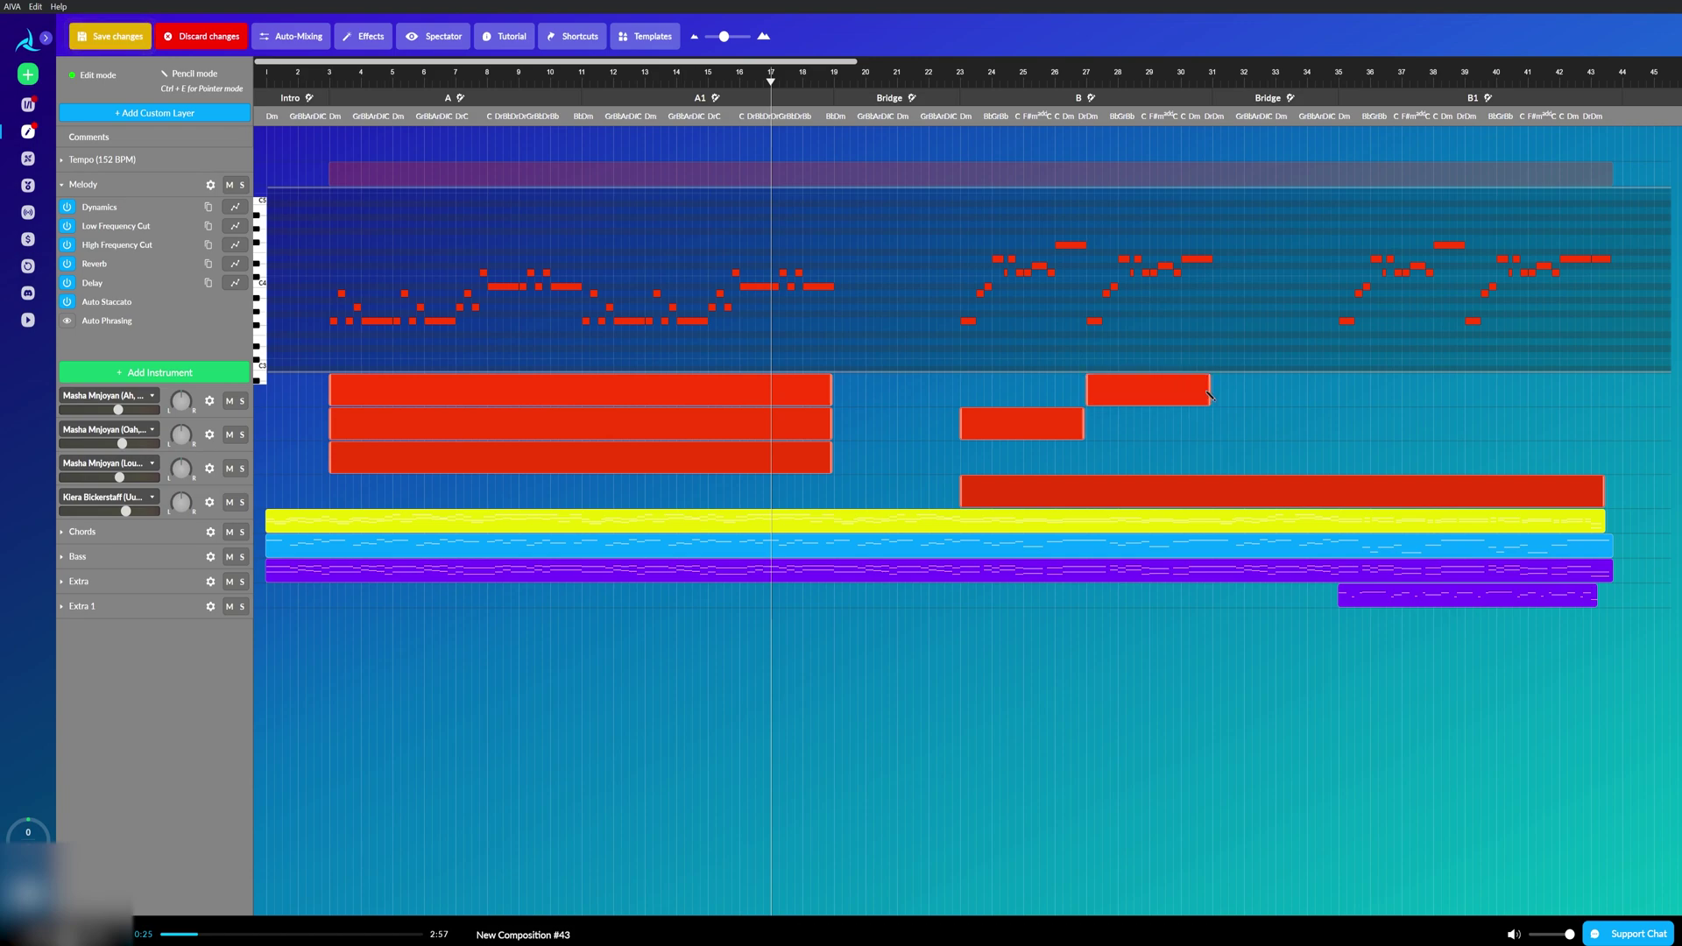
pyautogui.click(242, 404)
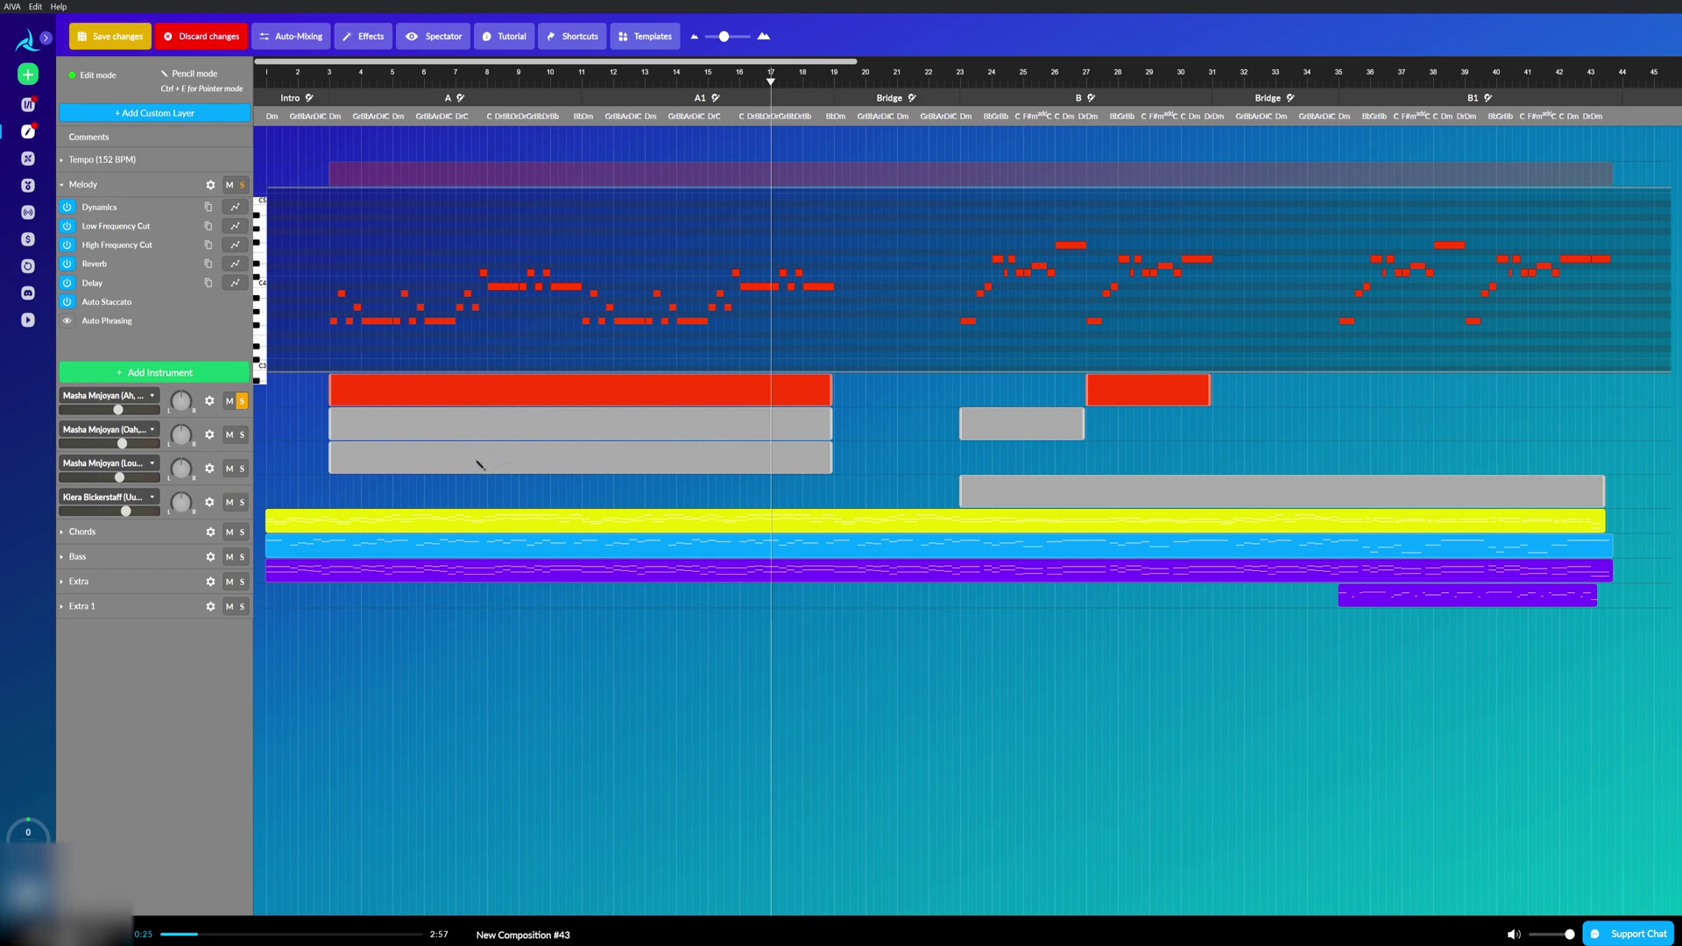
# Mute the Chords, Bass and Extra layers and replay from around bar 15
pyautogui.click(229, 533)
pyautogui.click(230, 557)
pyautogui.click(230, 582)
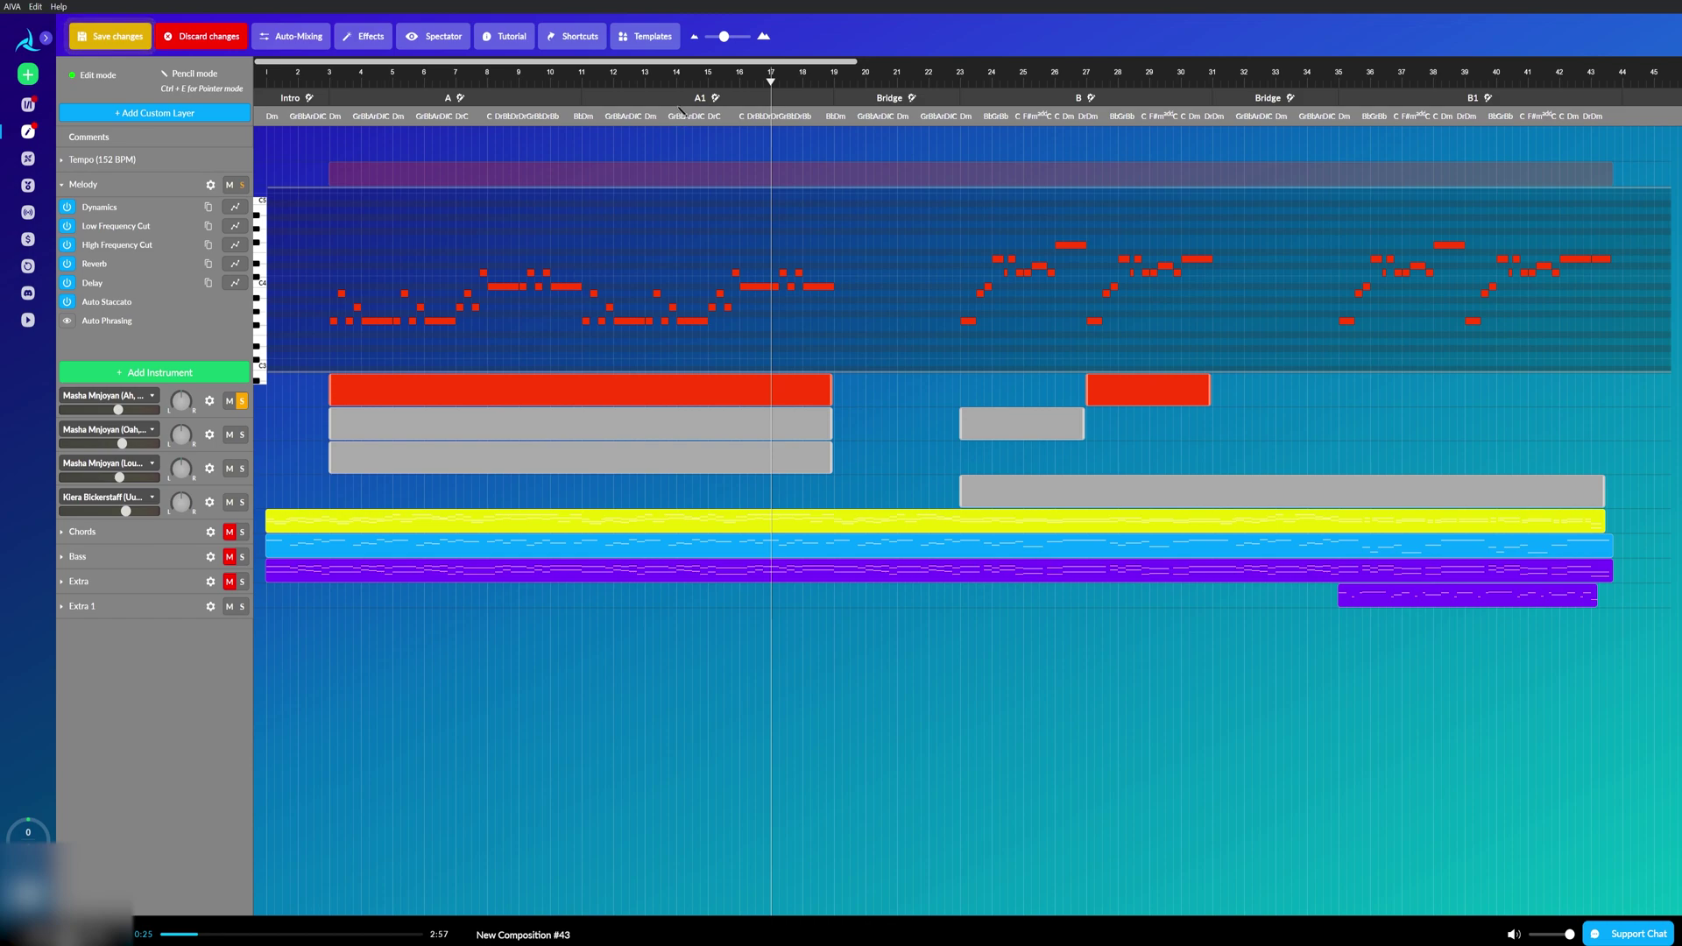
pyautogui.click(701, 82)
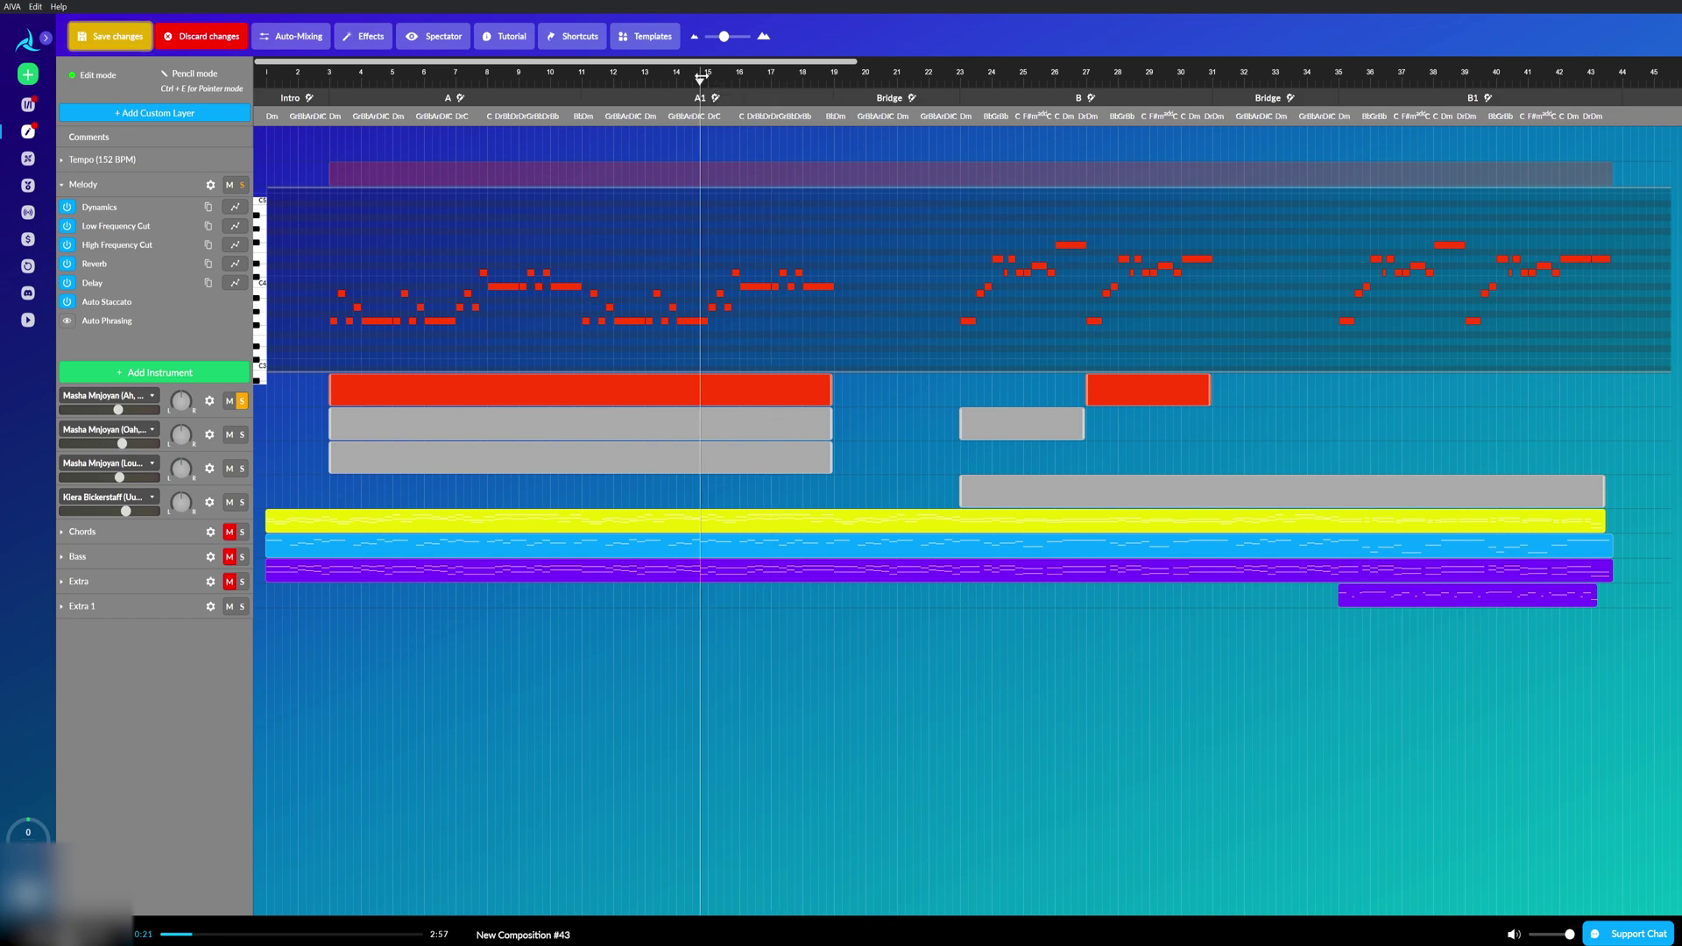
# Unsolo the first Melody instrument, rewind to bar 10, and open its patch list
pyautogui.click(243, 402)
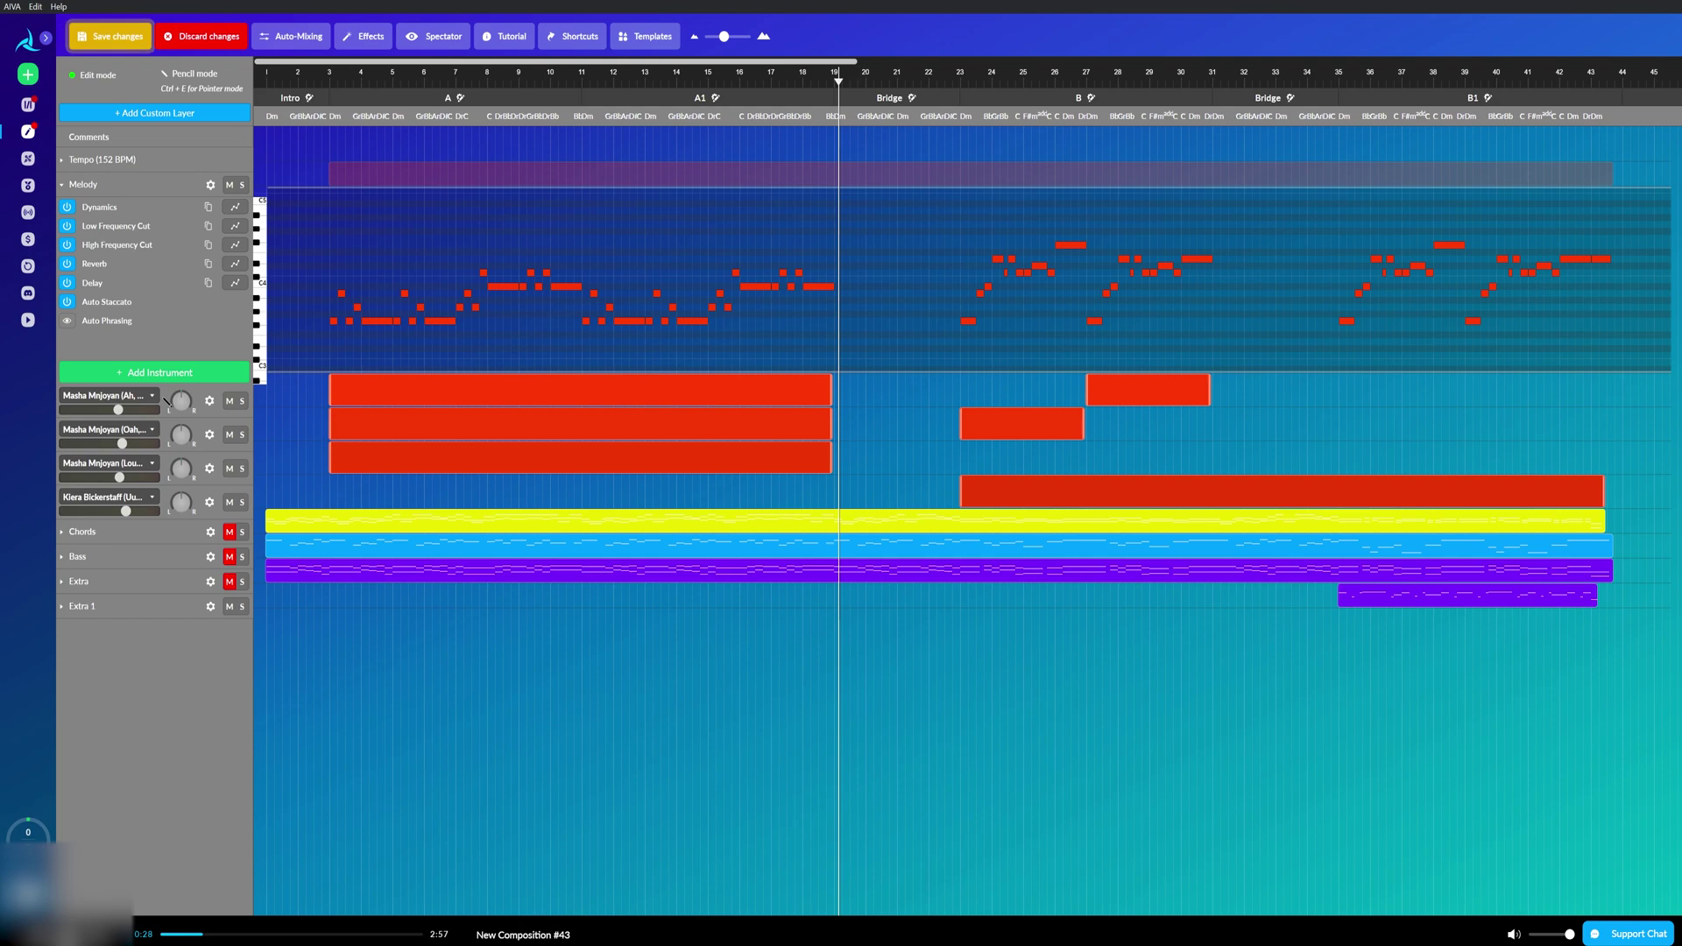
pyautogui.click(541, 70)
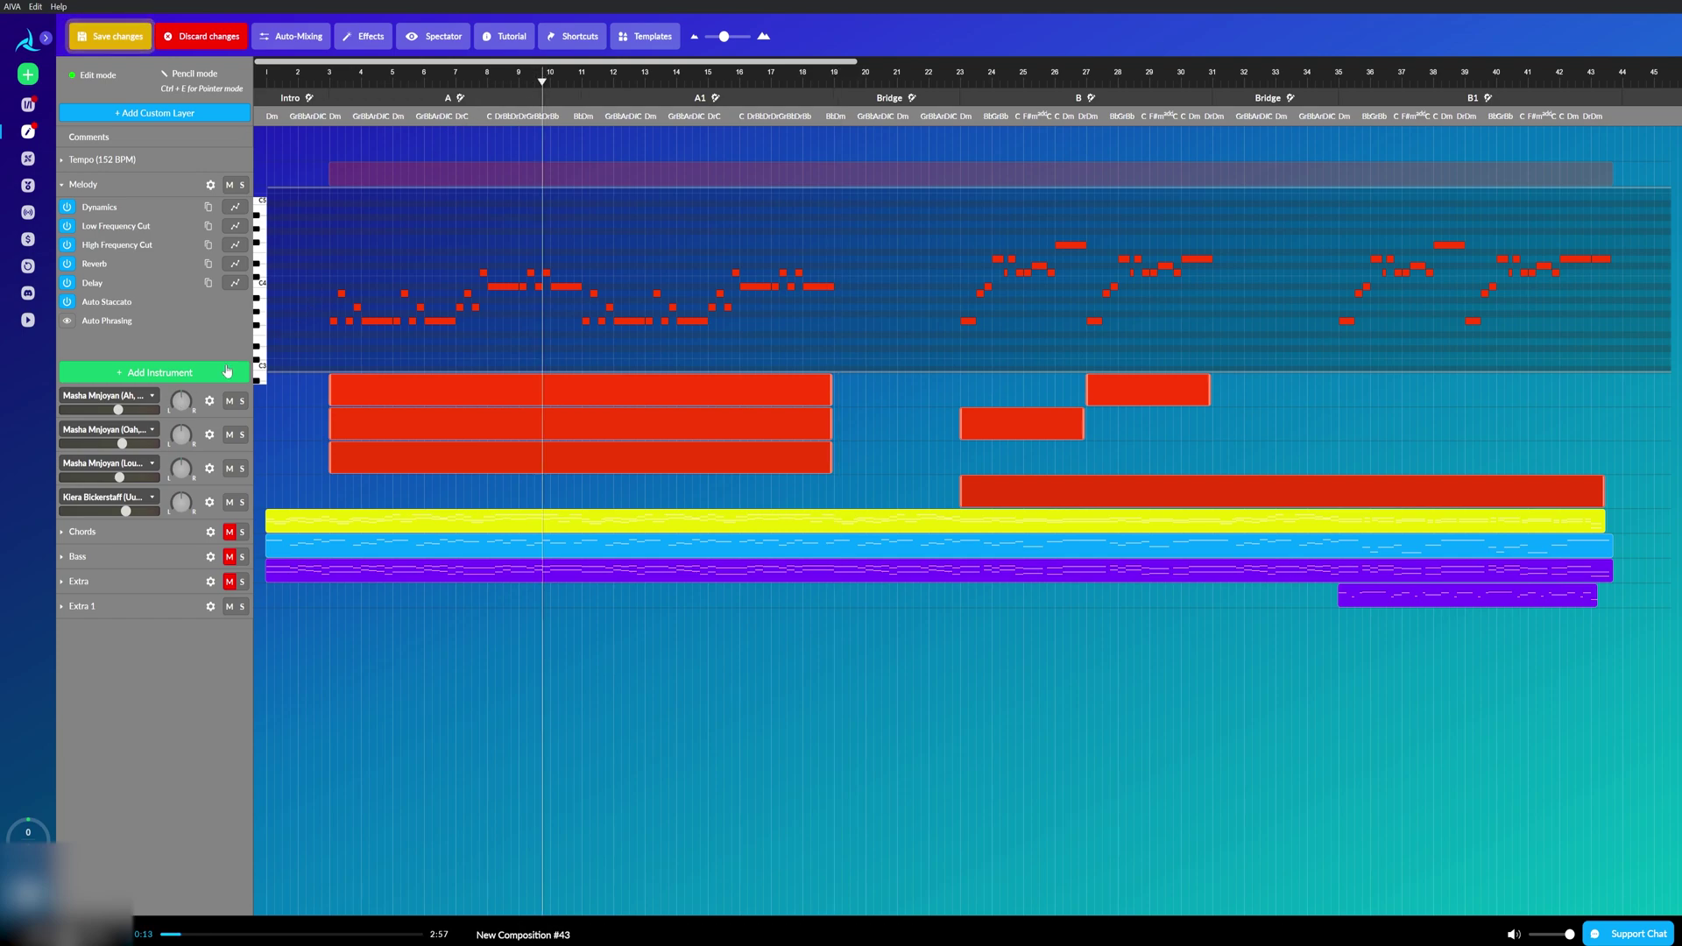
pyautogui.click(152, 399)
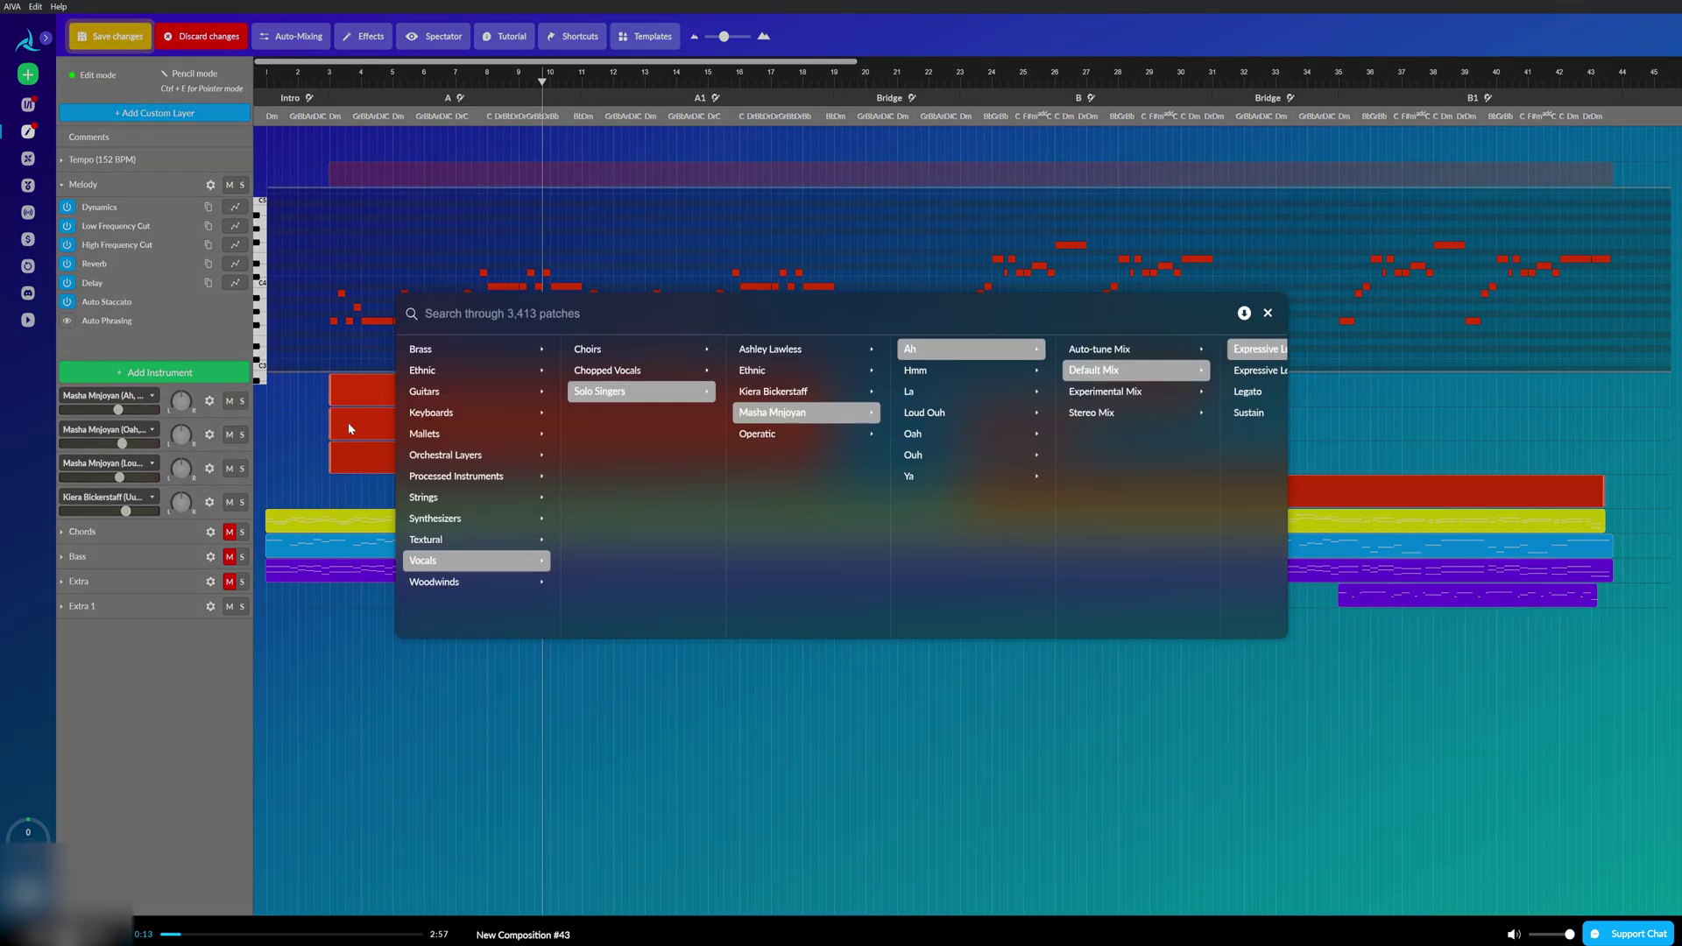
# Assign the Acoustic Fingerstyle Guitar (Close) Harmonics patch to the first Melody instrument and replay from bar 8
pyautogui.click(464, 399)
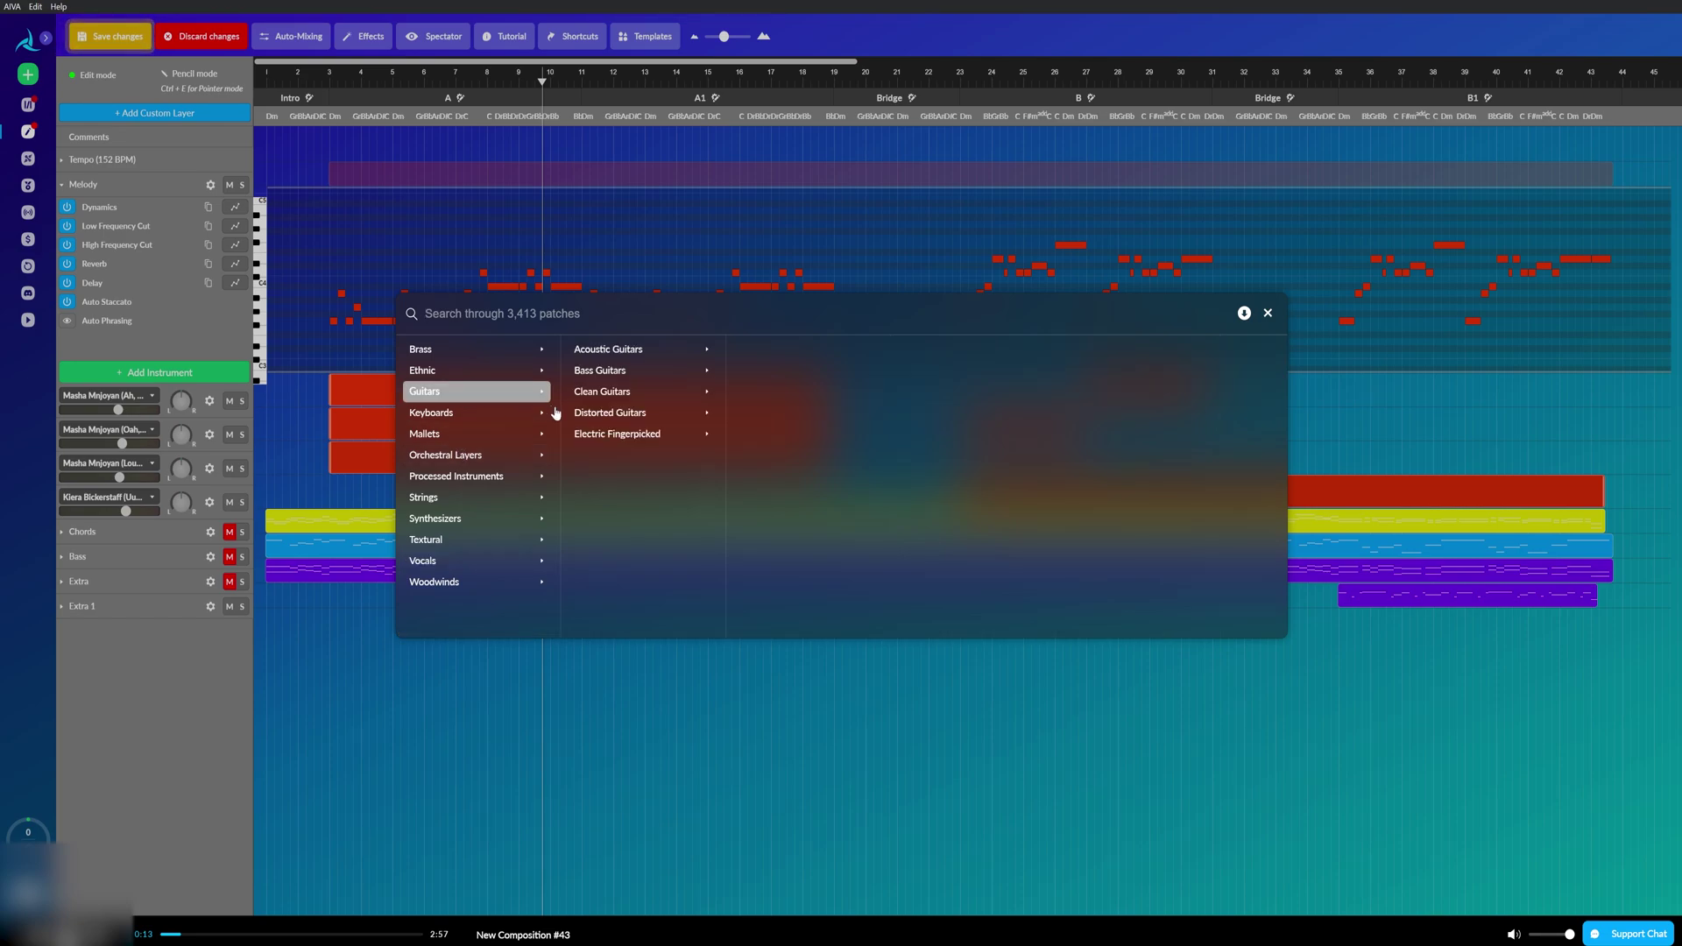
pyautogui.click(650, 351)
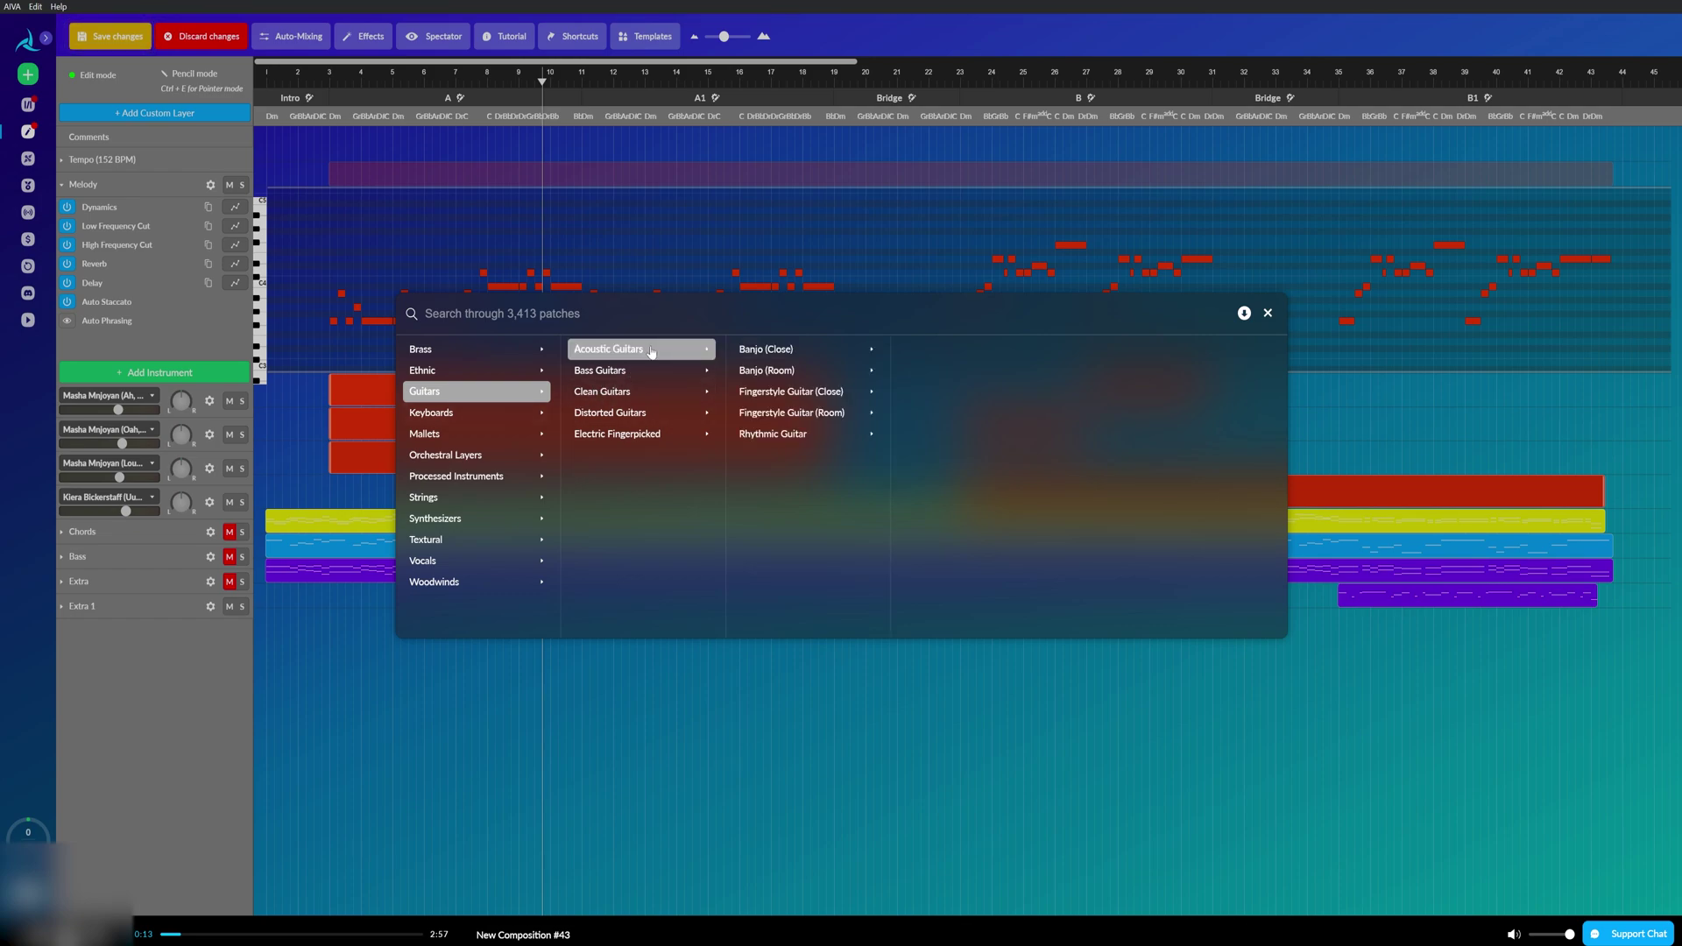
pyautogui.click(855, 399)
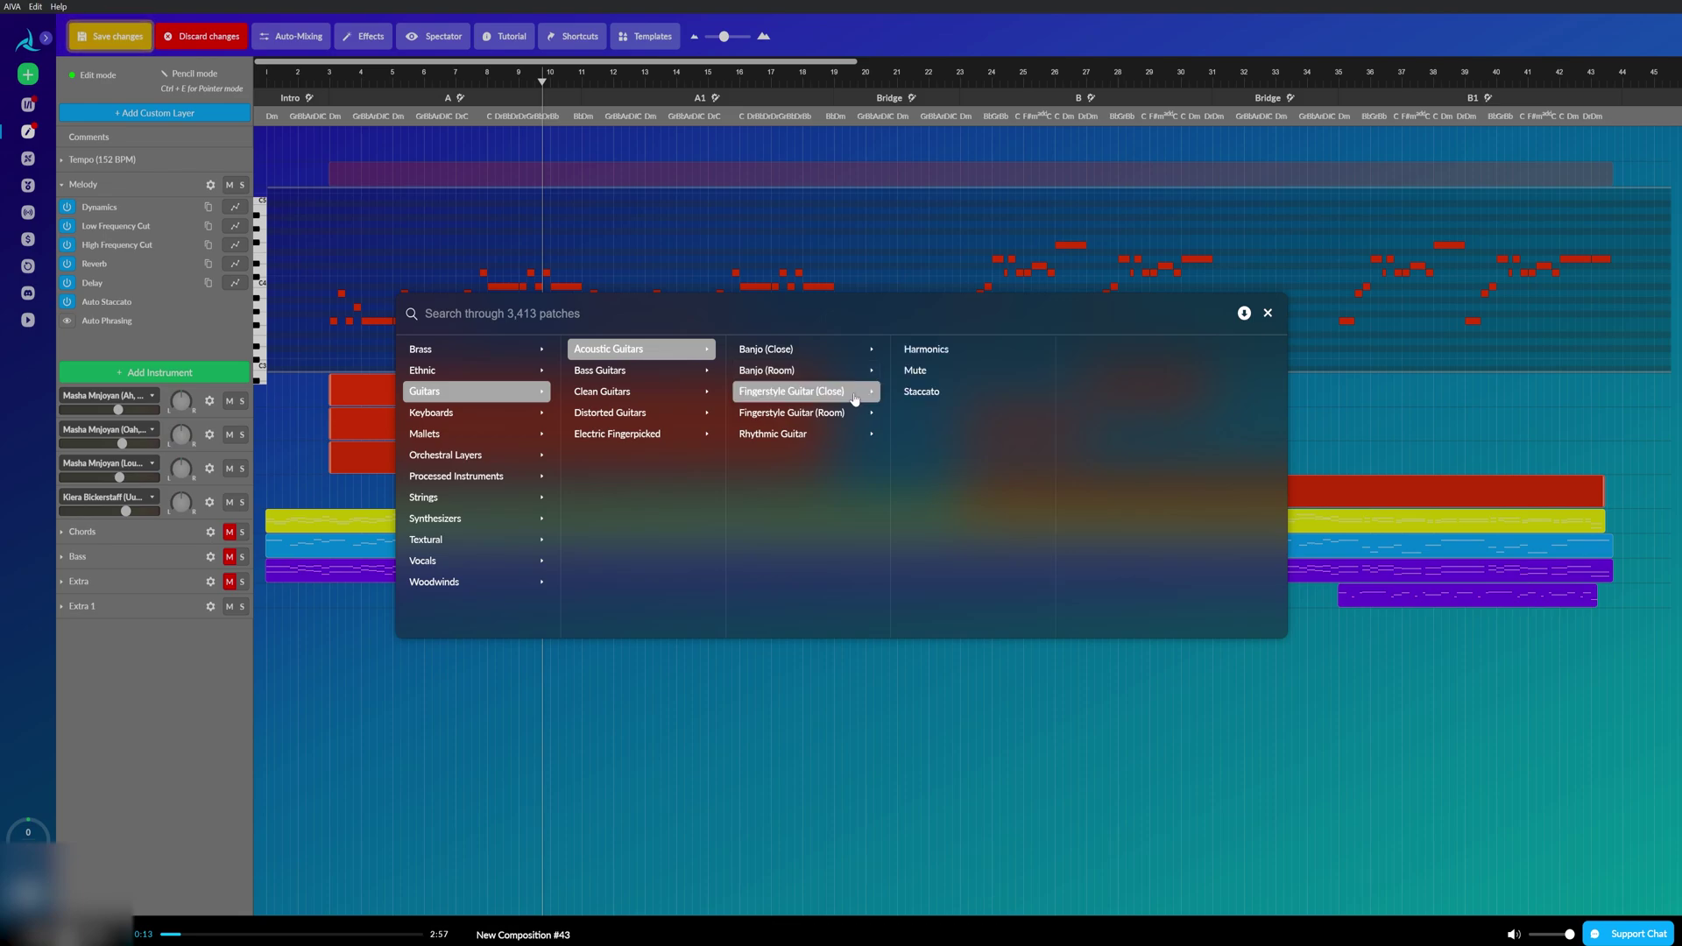
pyautogui.click(936, 357)
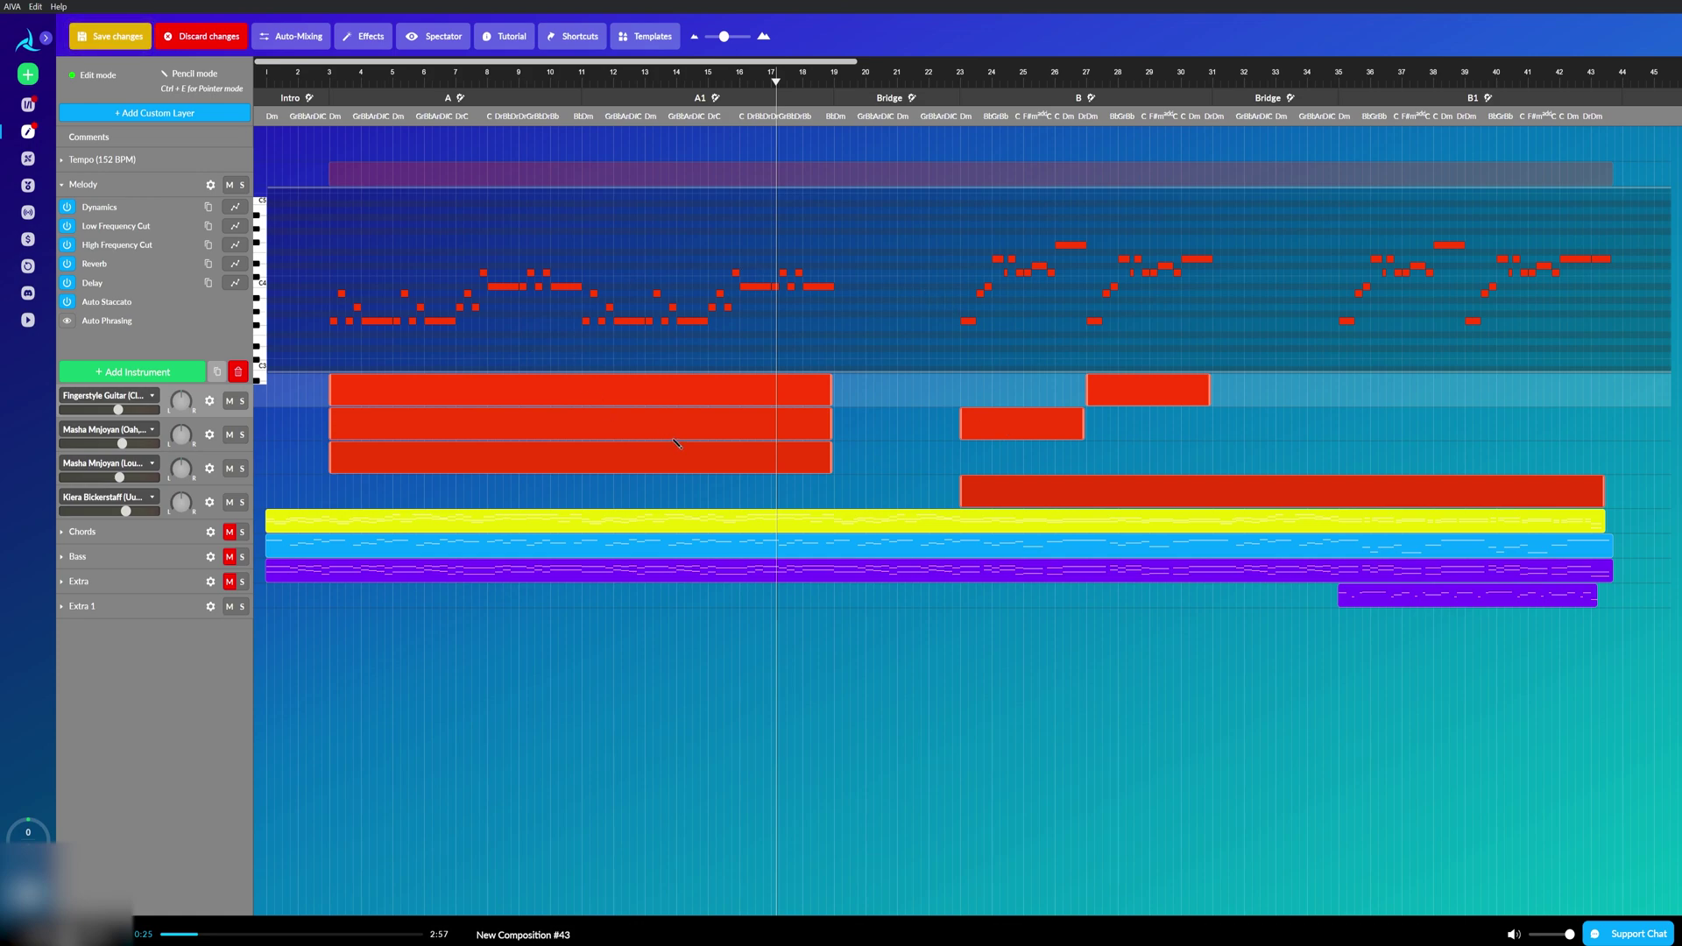
pyautogui.click(489, 81)
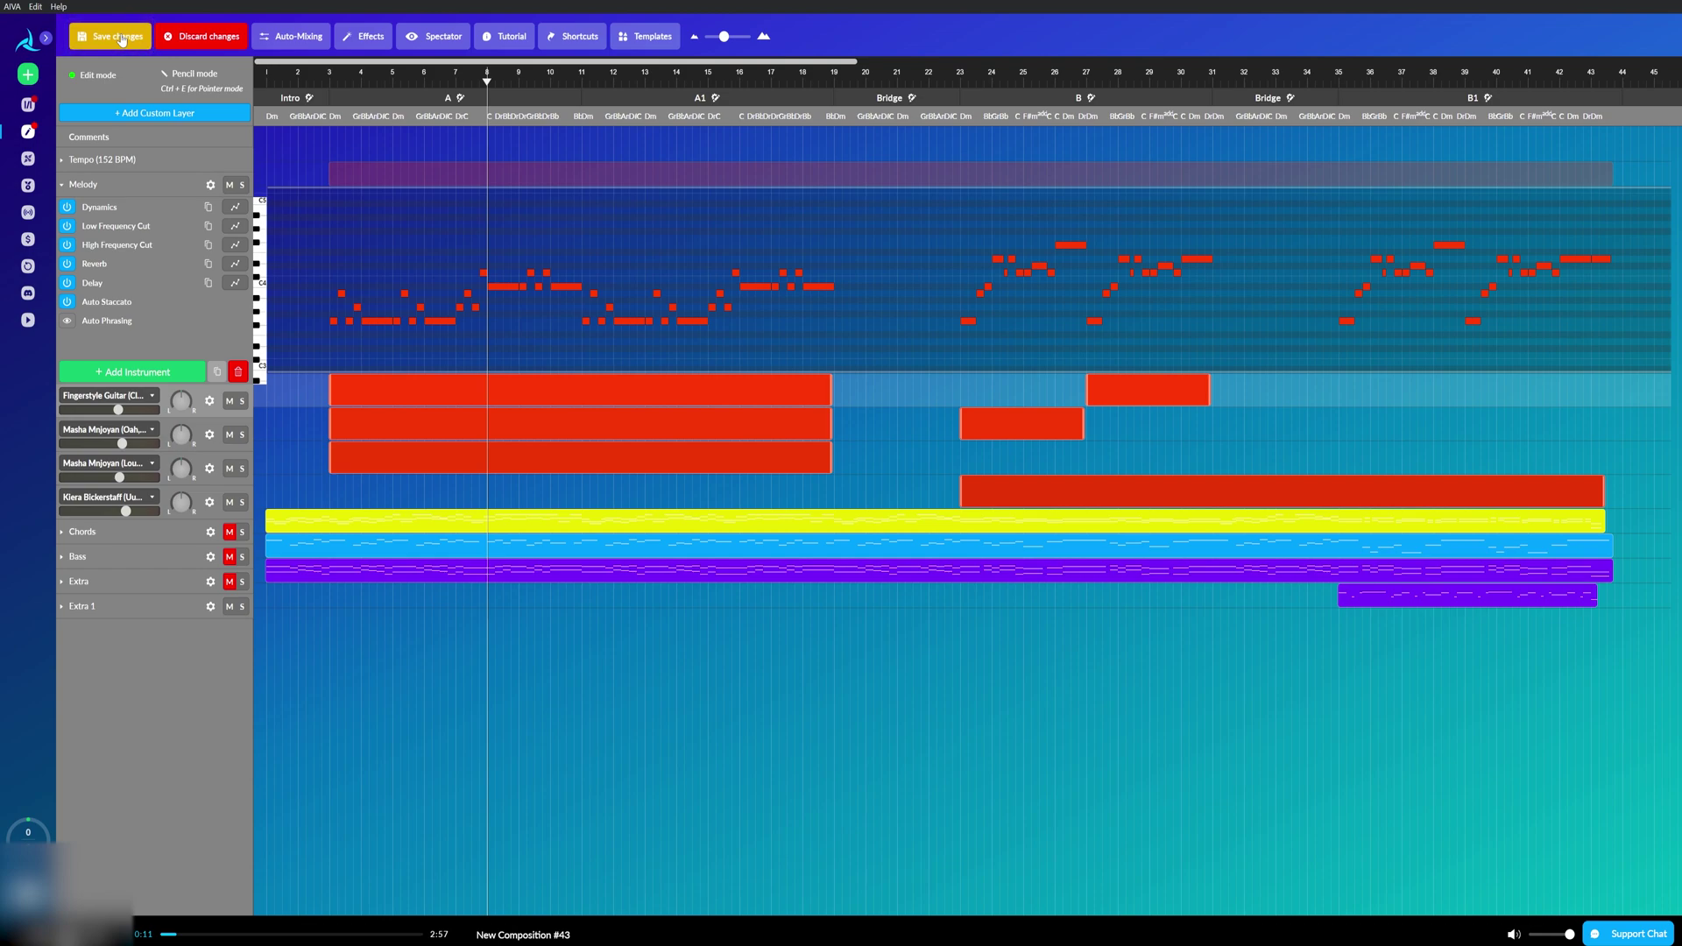
# Save the composition with Mix & Normalise mixing, then add a melody note in the piano roll
pyautogui.hotkey('ctrl', 's')
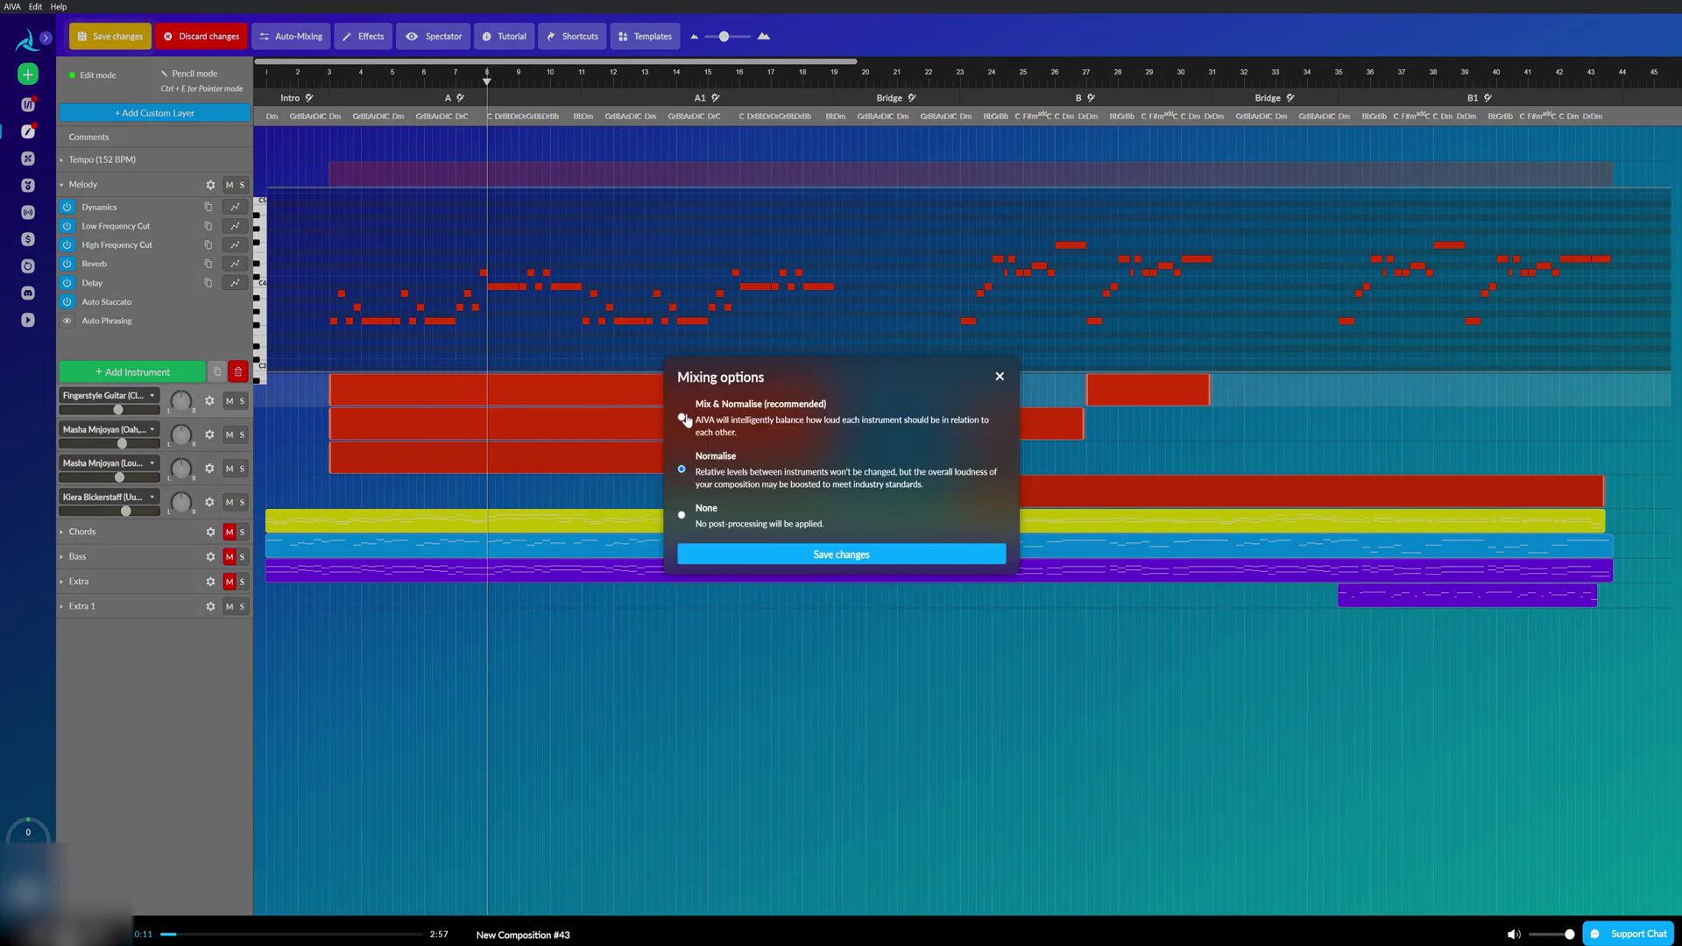
pyautogui.click(682, 420)
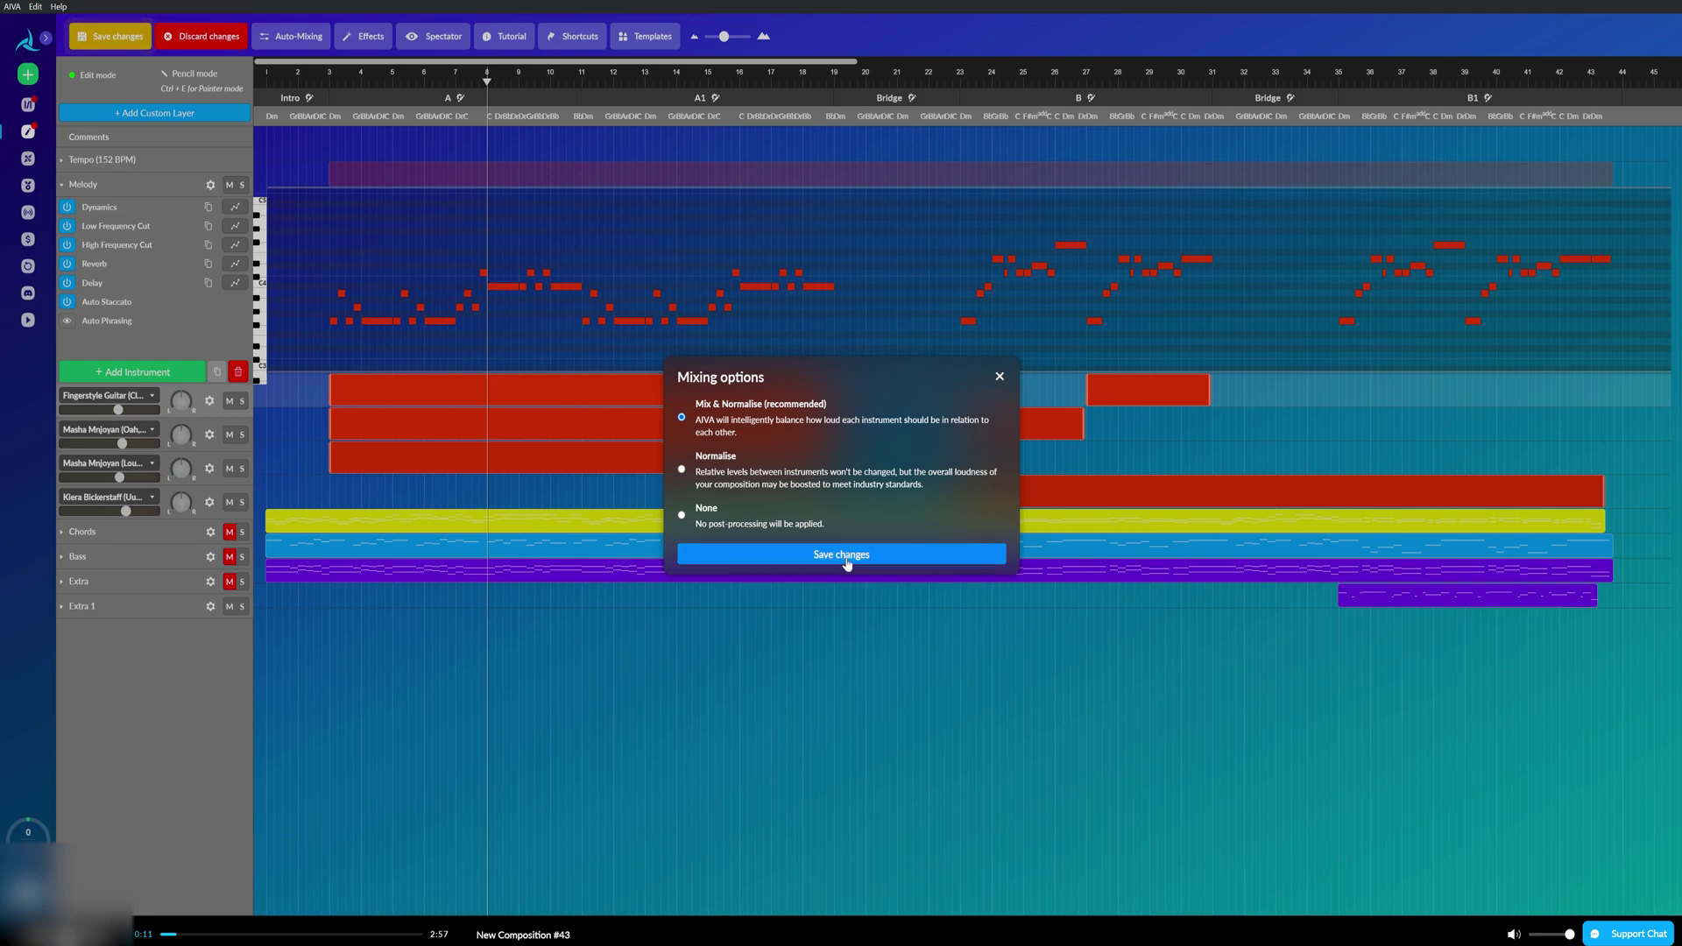
pyautogui.click(844, 557)
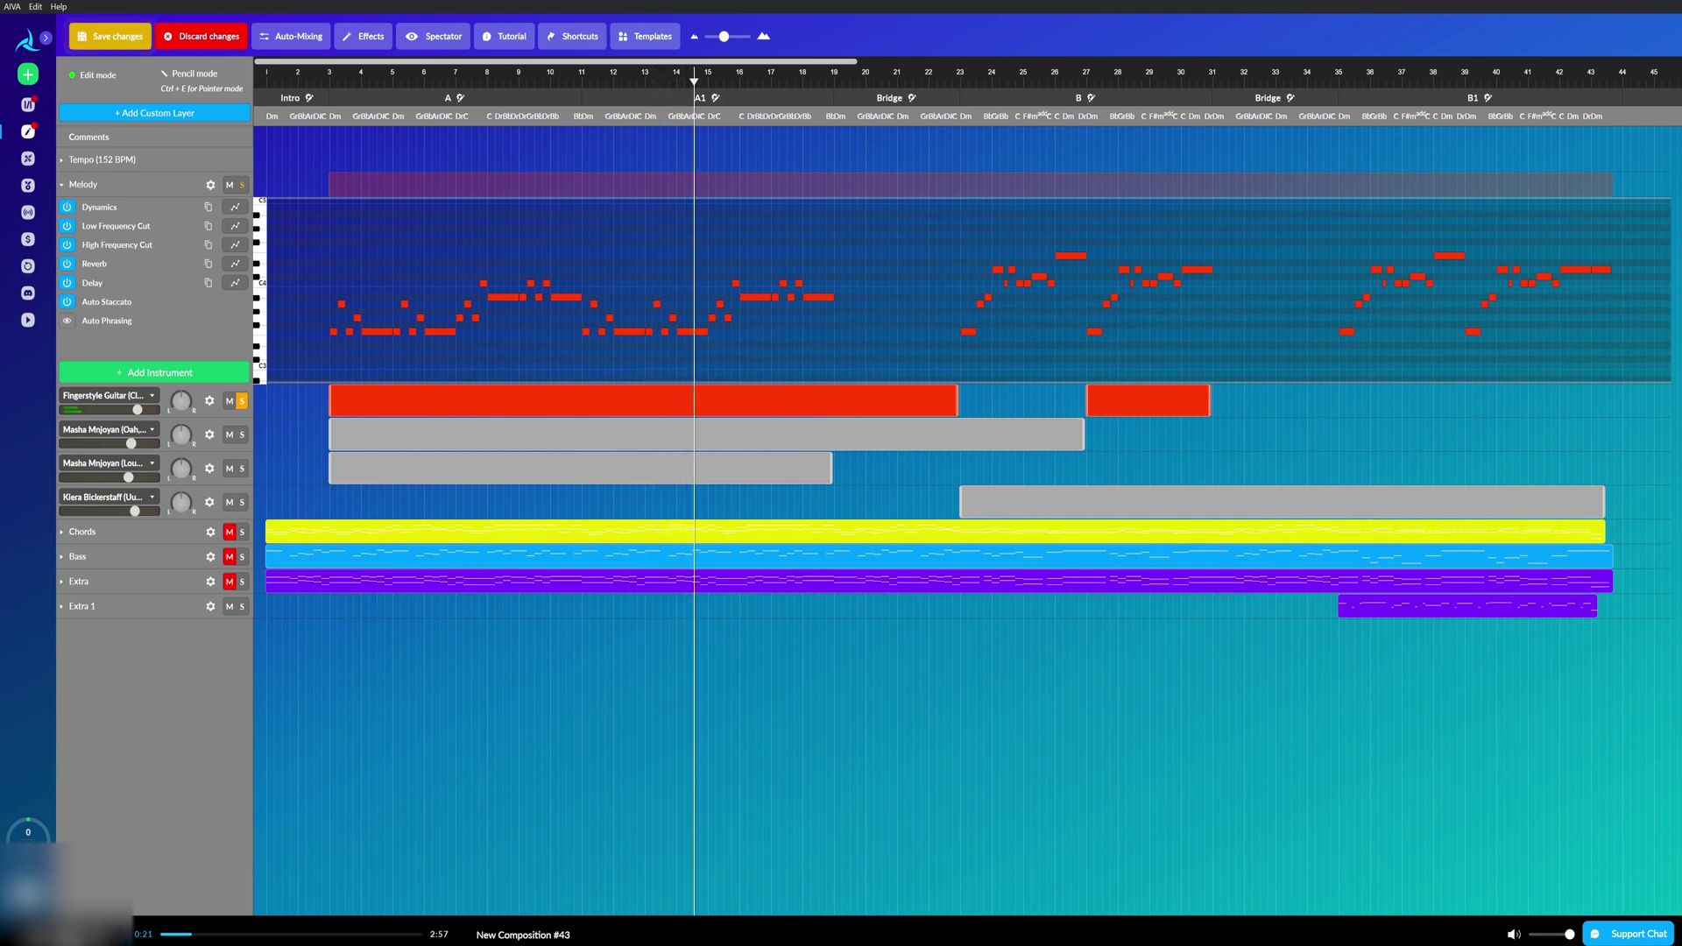
pyautogui.click(808, 269)
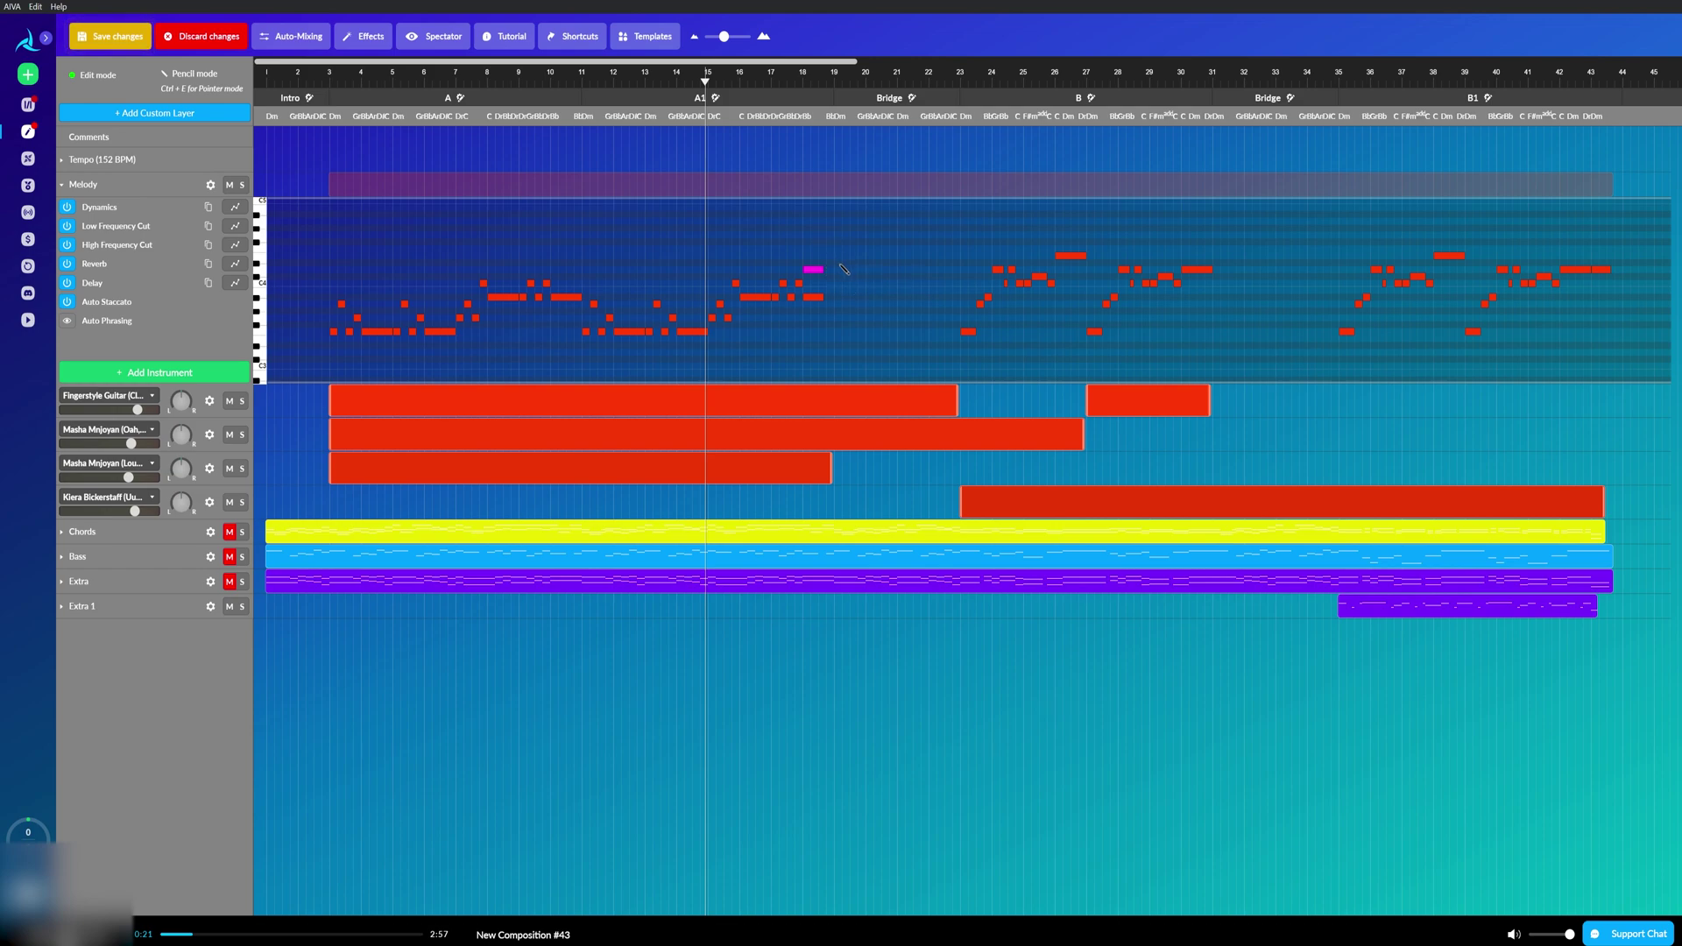
pyautogui.click(844, 242)
pyautogui.hotkey('ctrl', 'z')
pyautogui.hotkey('ctrl', 'z')
pyautogui.hotkey('ctrl', 'z')
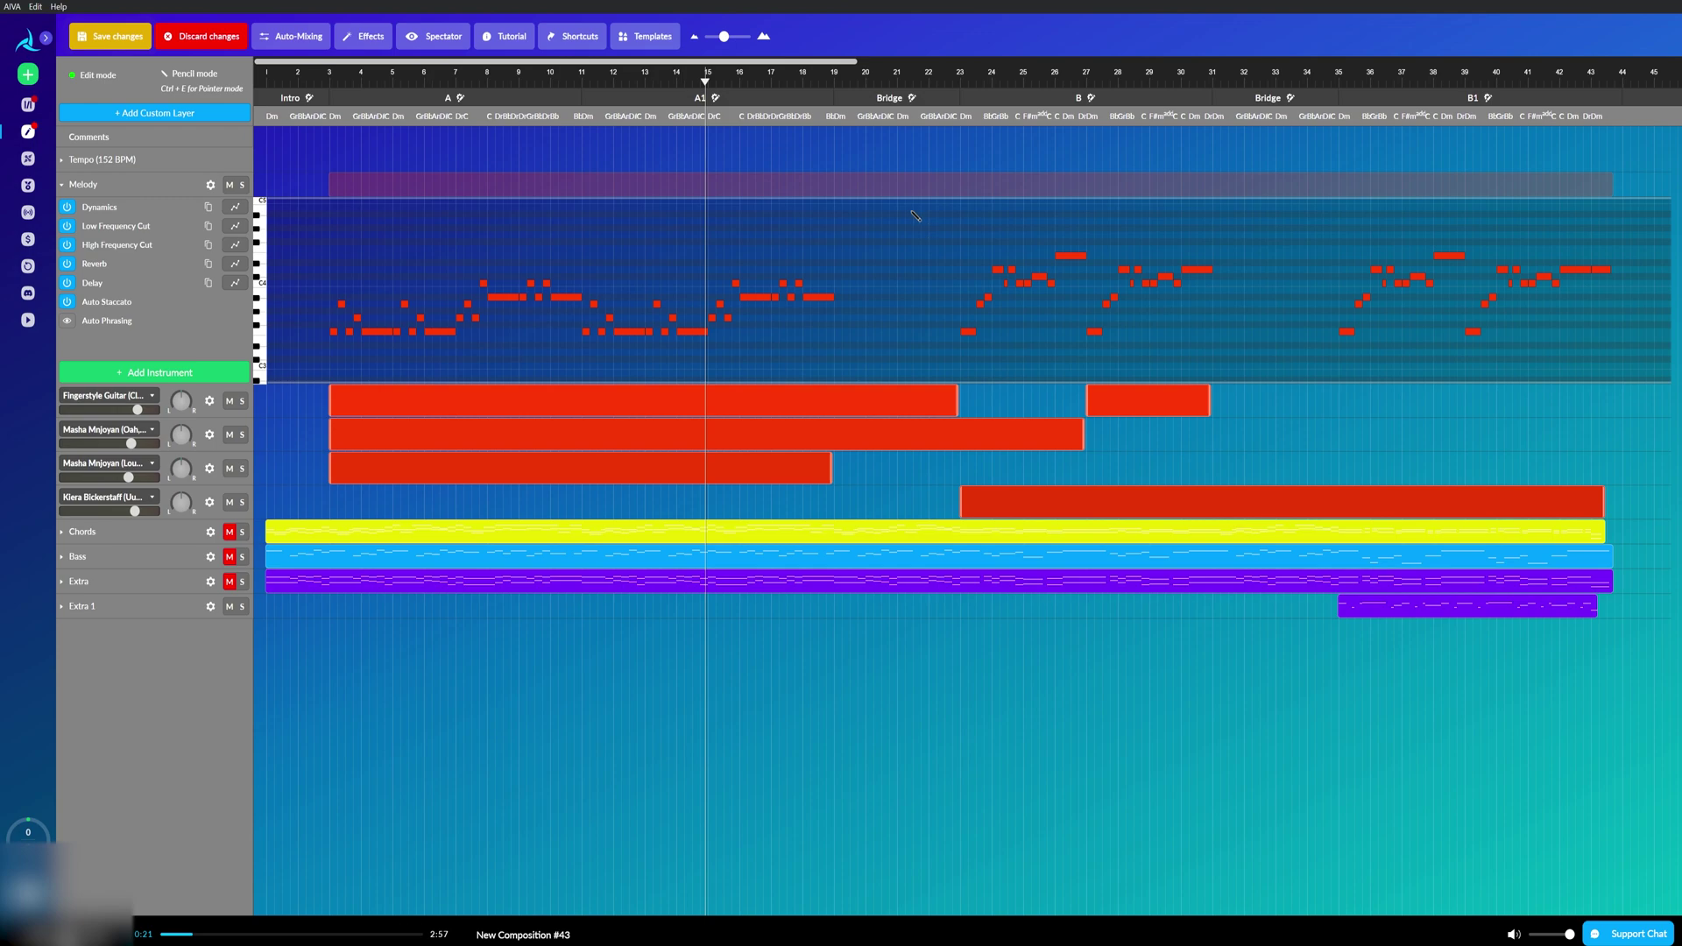